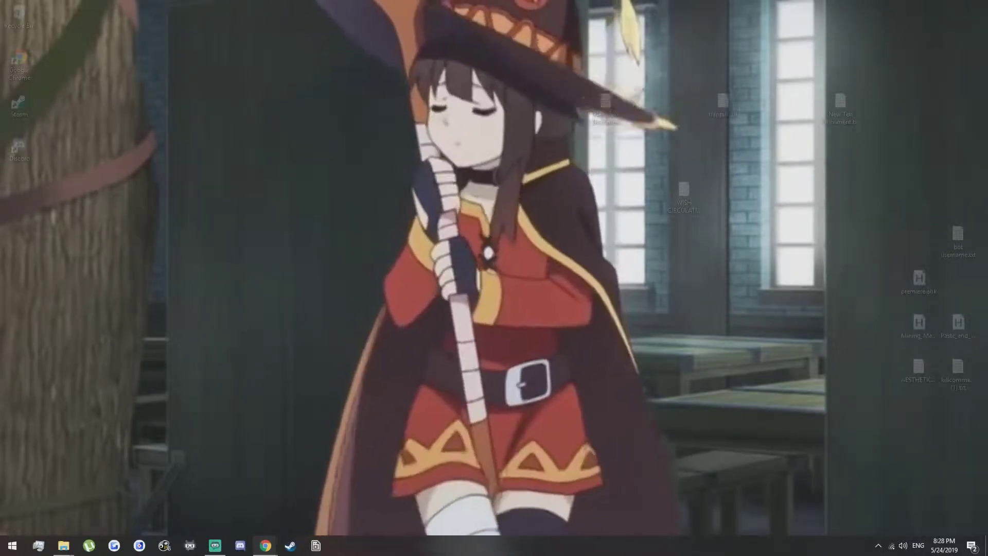
- Launch Adobe Premiere Pro CC 2019 and create a new project named "fjklrdsjlgf;kdsa"
{"action": "key", "text": "super"}
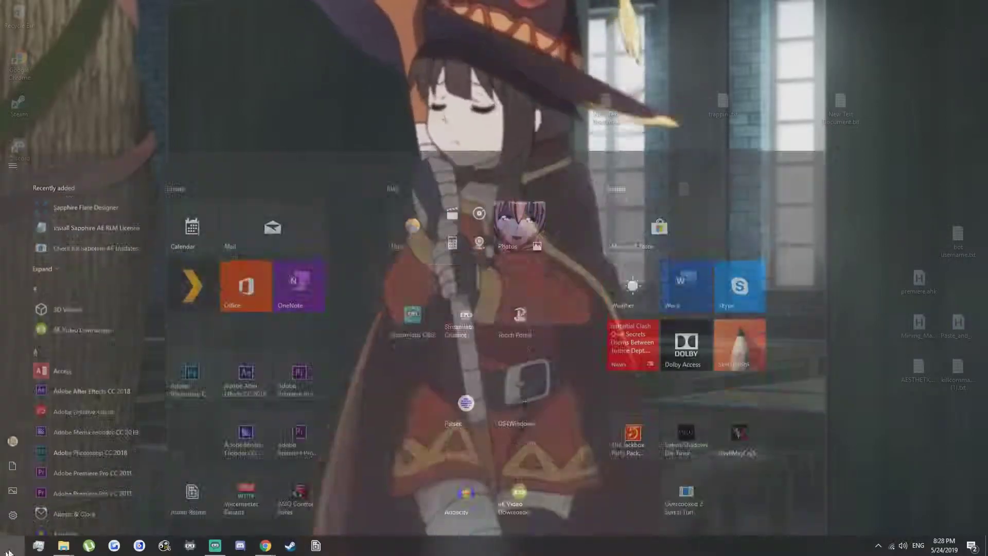
{"action": "left_click", "coordinate": [310, 365]}
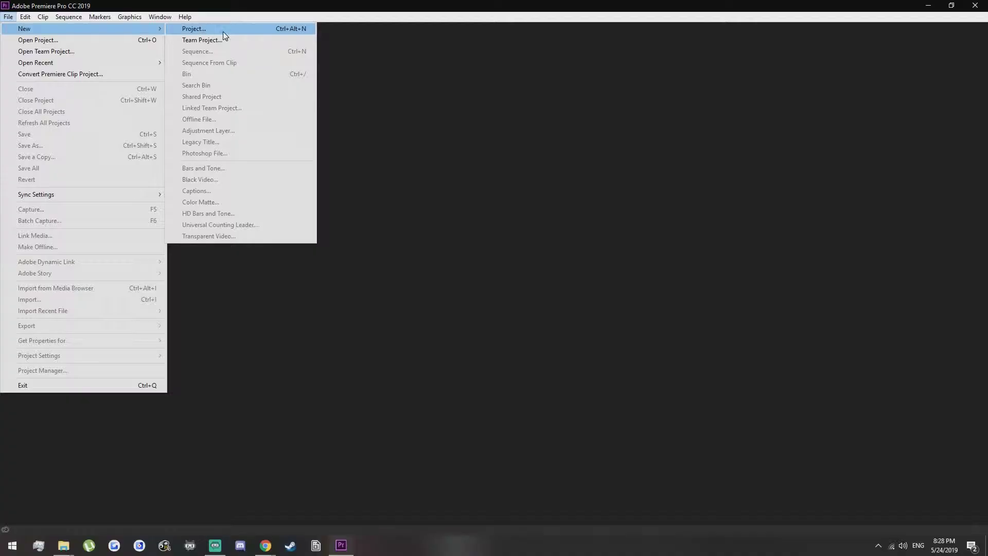
{"action": "left_click", "coordinate": [224, 30]}
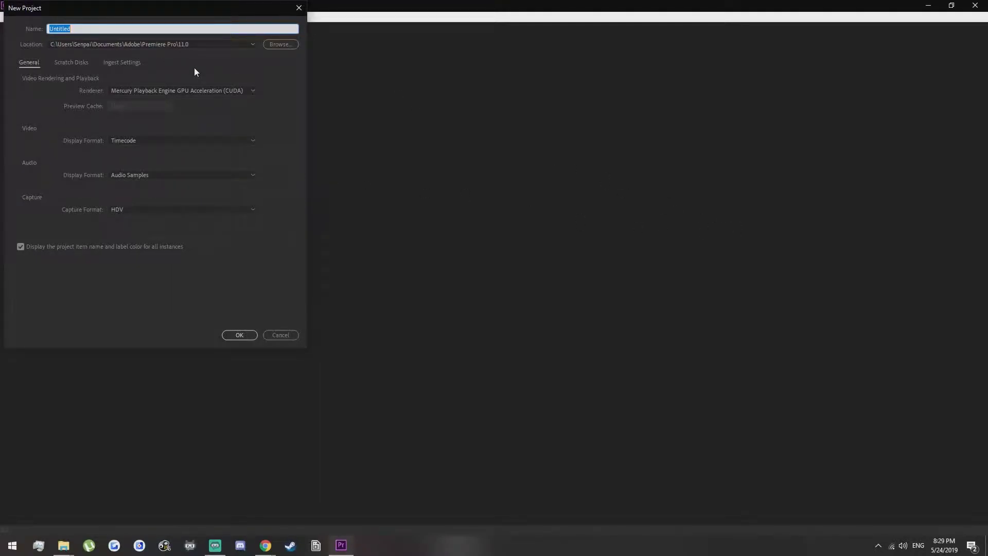
{"action": "type", "text": "fjklrdsjlgf,kdsa"}
{"action": "left_click", "coordinate": [241, 335]}
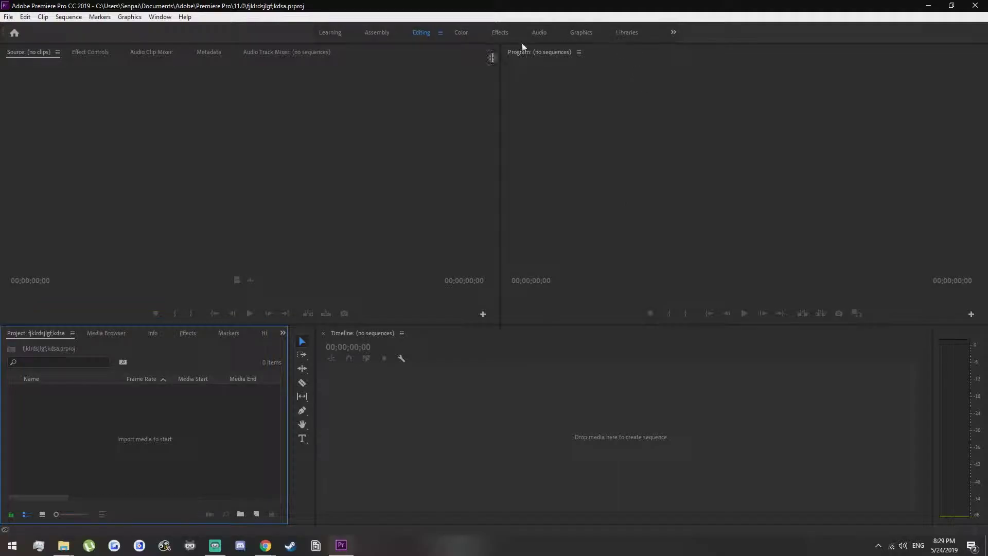
- Import the Comic Girls - 02 video from the comic girls folder and create a sequence from it
{"action": "mouse_move", "coordinate": [65, 547]}
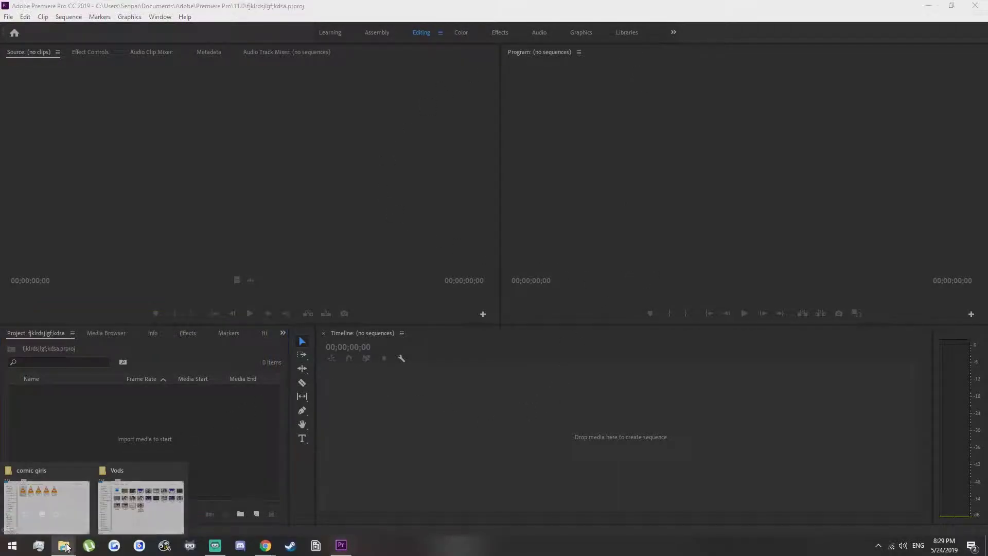
{"action": "left_click", "coordinate": [76, 495]}
{"action": "left_click", "coordinate": [79, 496]}
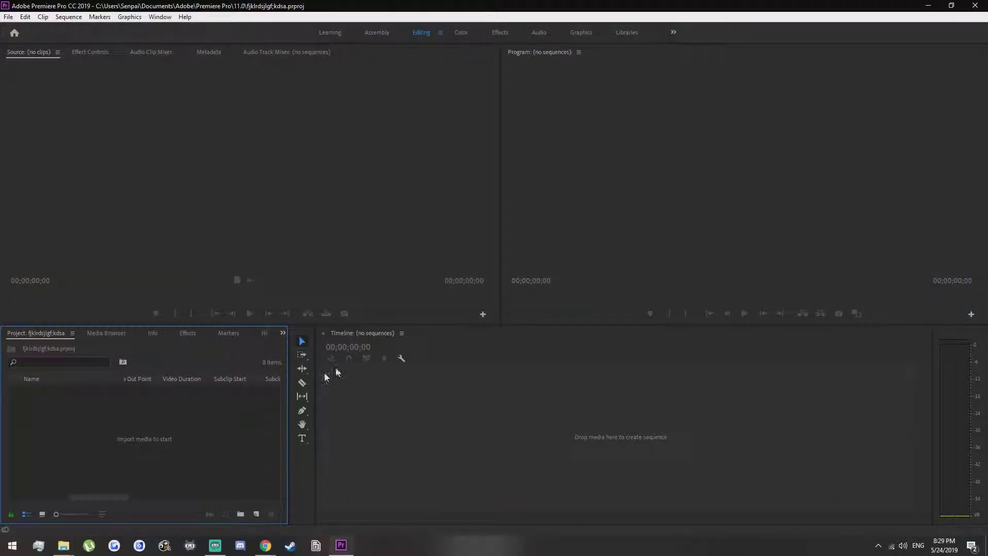
{"action": "mouse_move", "coordinate": [64, 545]}
{"action": "left_click", "coordinate": [67, 494]}
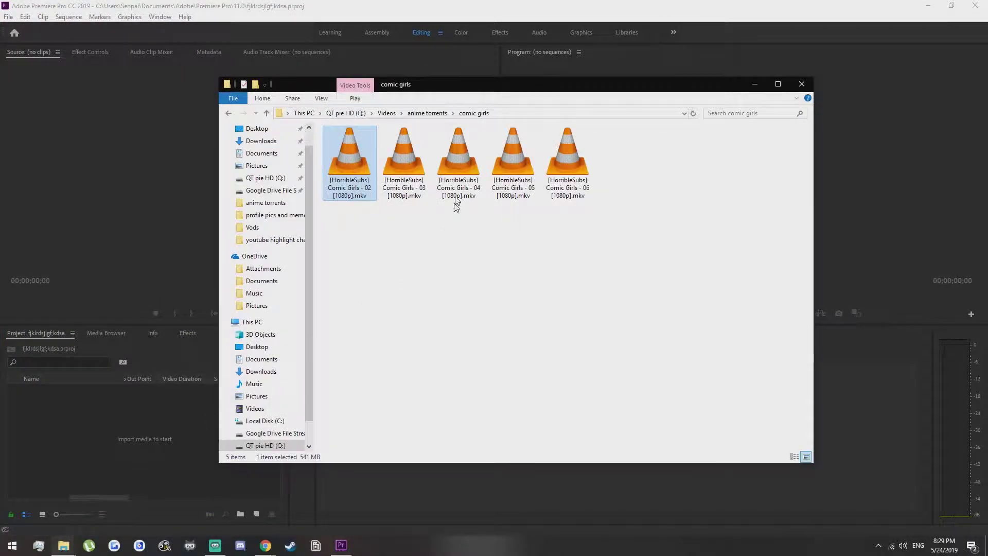
{"action": "left_click_drag", "start_coordinate": [339, 162], "coordinate": [98, 430]}
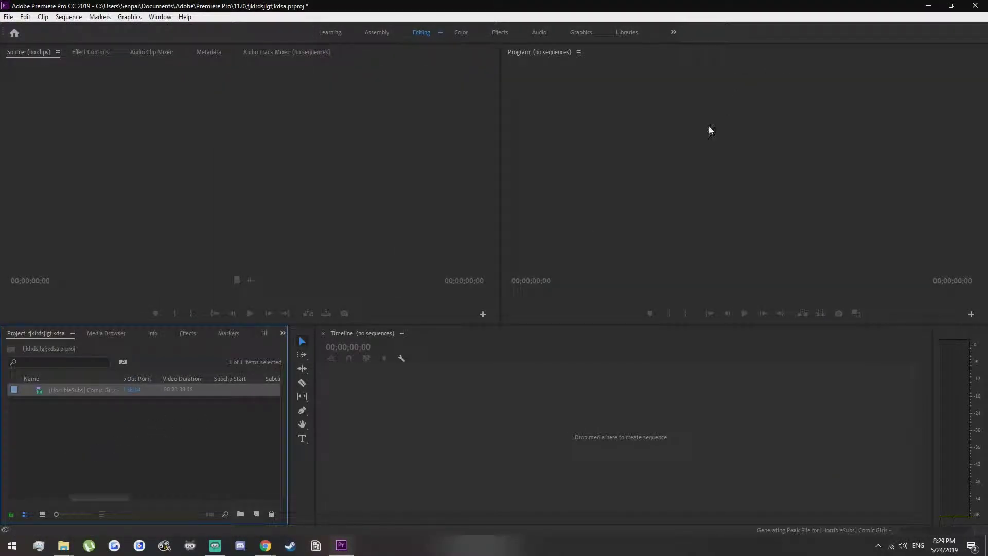
{"action": "left_click_drag", "start_coordinate": [17, 392], "coordinate": [547, 355]}
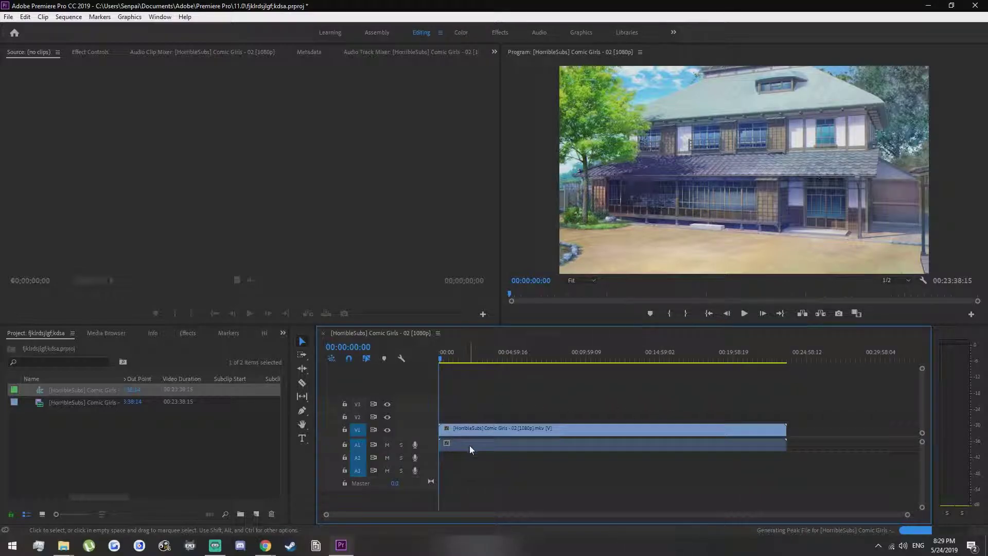
- Unlink the clip's video and audio in the timeline and delete the audio on track A1
{"action": "left_click", "coordinate": [484, 435]}
{"action": "right_click", "coordinate": [509, 435]}
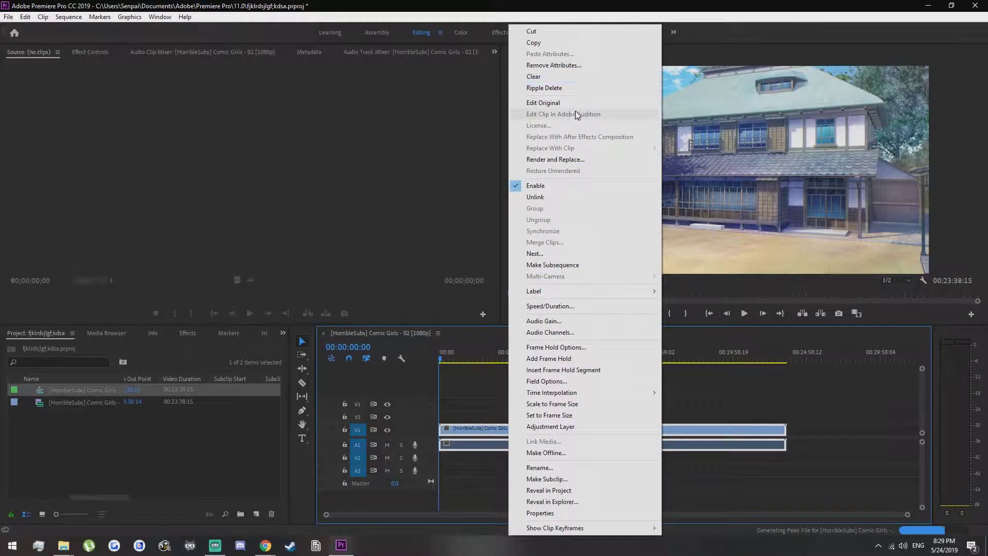
{"action": "left_click", "coordinate": [585, 196]}
{"action": "left_click", "coordinate": [582, 446]}
{"action": "key", "text": "Delete"}
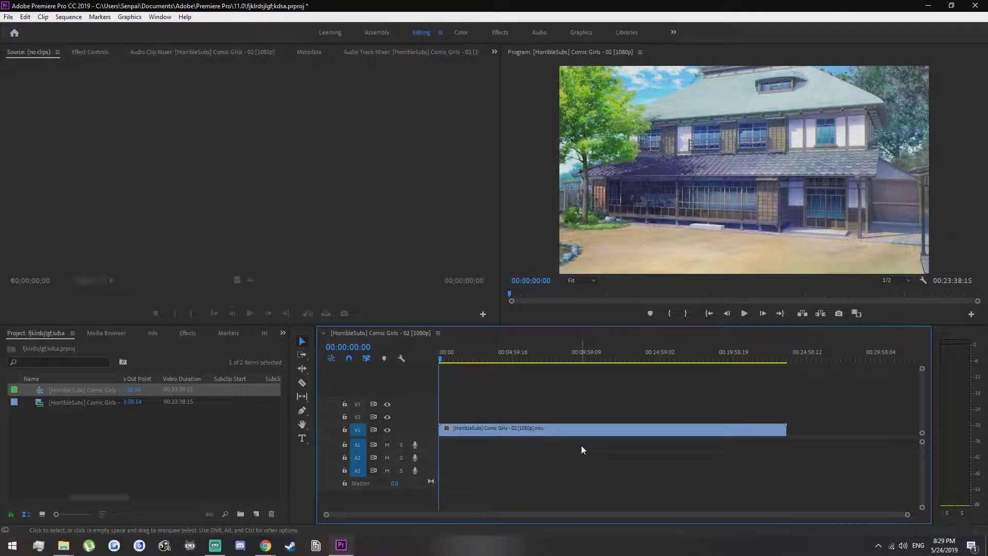
- Return the playhead to the start of the sequence and advance it by 4 frames using a relative timecode
{"action": "left_click_drag", "start_coordinate": [513, 359], "coordinate": [440, 366]}
{"action": "left_click_drag", "start_coordinate": [459, 360], "coordinate": [432, 360]}
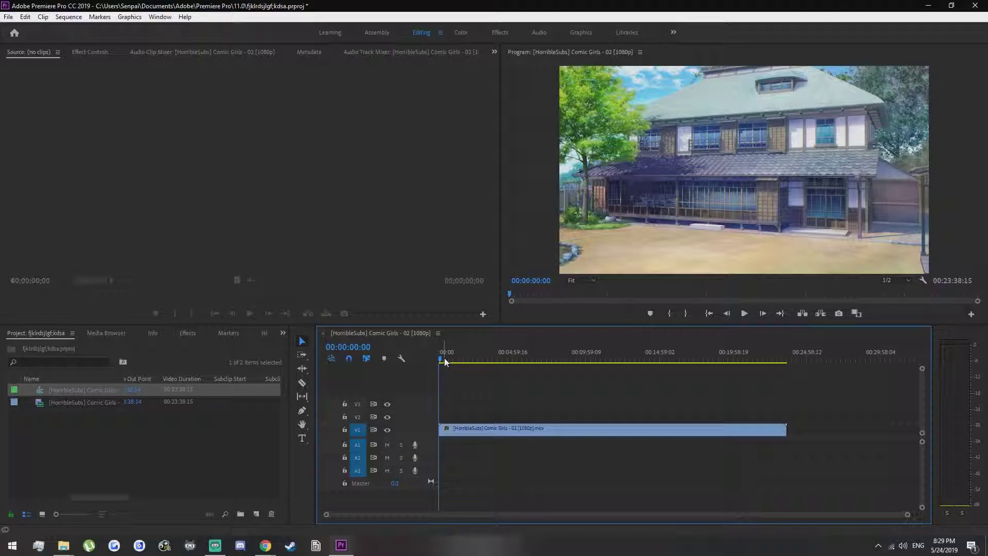
{"action": "type", "text": "+"}
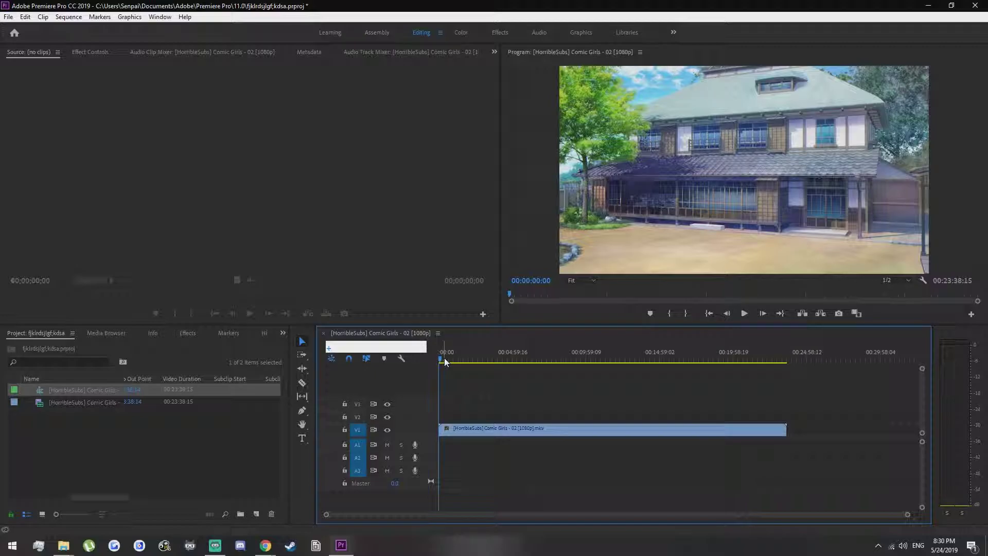
{"action": "type", "text": "4"}
{"action": "key", "text": "Return"}
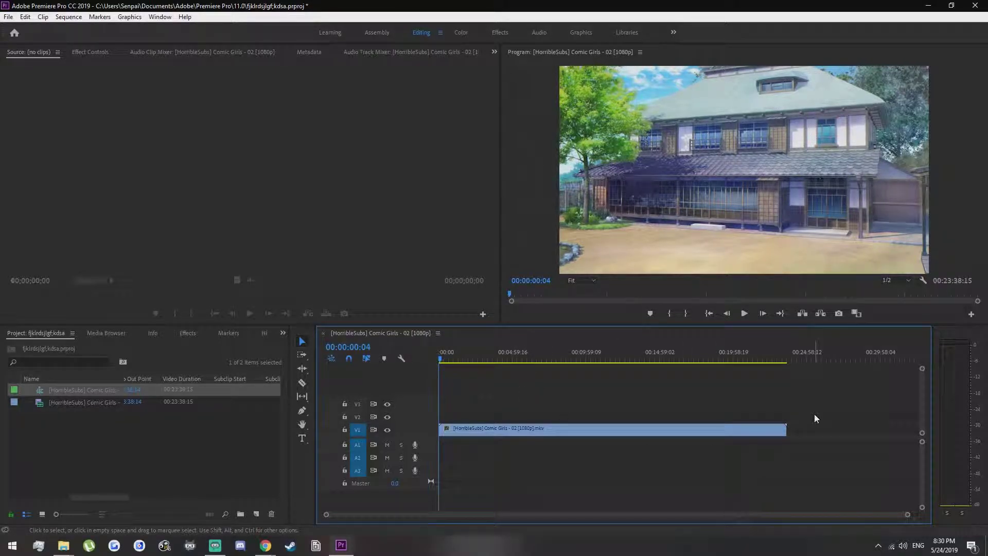
- Advance the playhead by 5 seconds using the relative timecode "+5."
{"action": "type", "text": "+"}
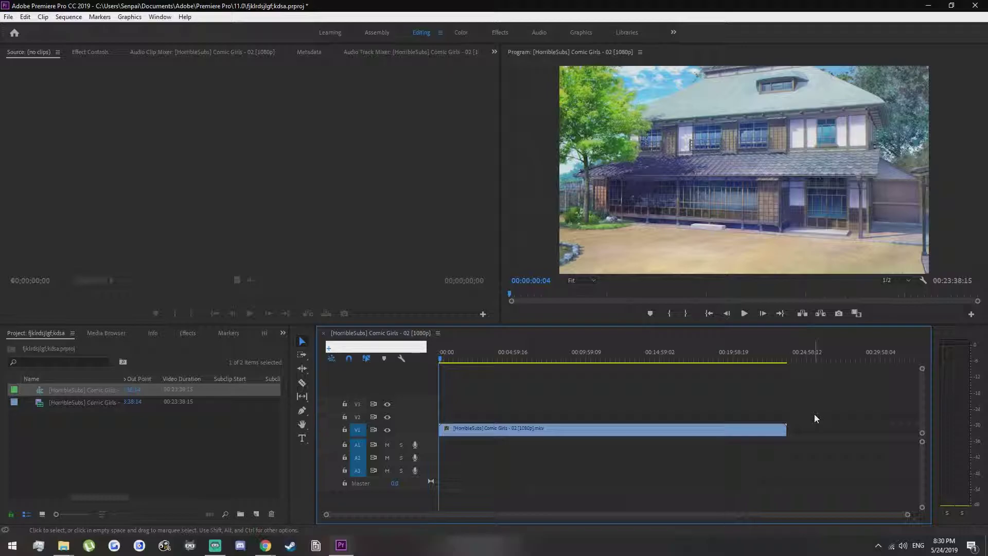
{"action": "type", "text": "5."}
{"action": "key", "text": "Return"}
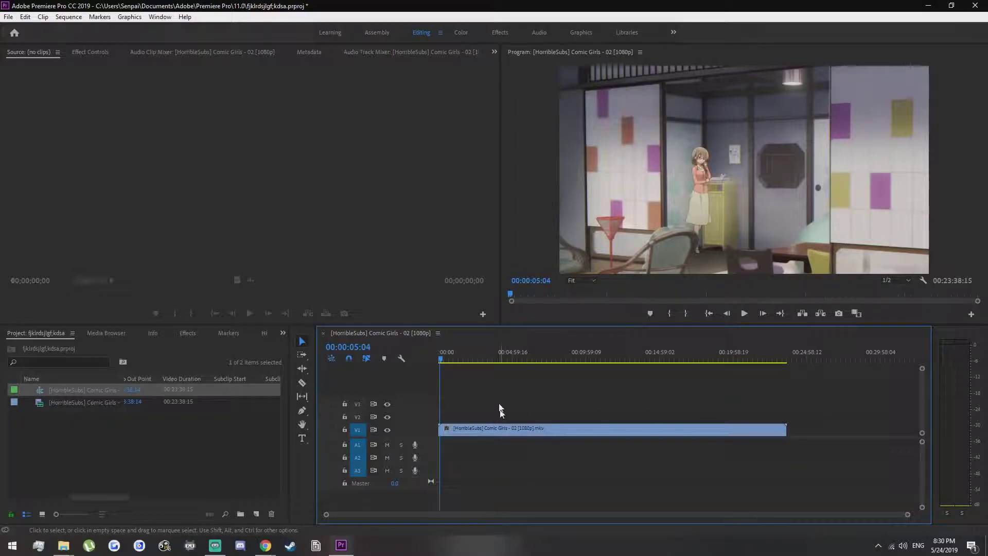
- Reset the playhead to the sequence start and move it forward 5 seconds with the relative timecode "+5."
{"action": "left_click_drag", "start_coordinate": [440, 356], "coordinate": [429, 357]}
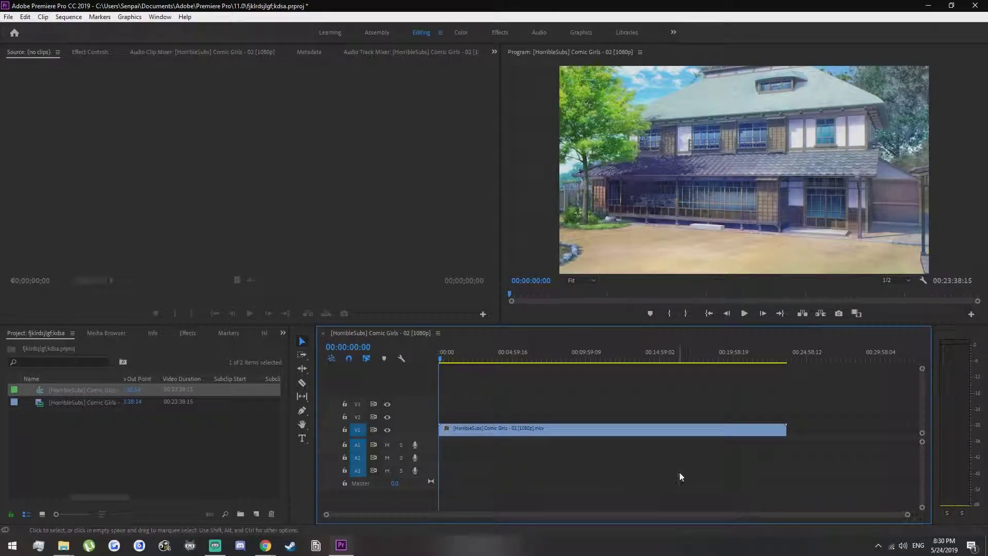
{"action": "left_click_drag", "start_coordinate": [907, 516], "coordinate": [646, 514]}
{"action": "left_click_drag", "start_coordinate": [731, 524], "coordinate": [304, 515]}
{"action": "left_click_drag", "start_coordinate": [443, 361], "coordinate": [339, 366]}
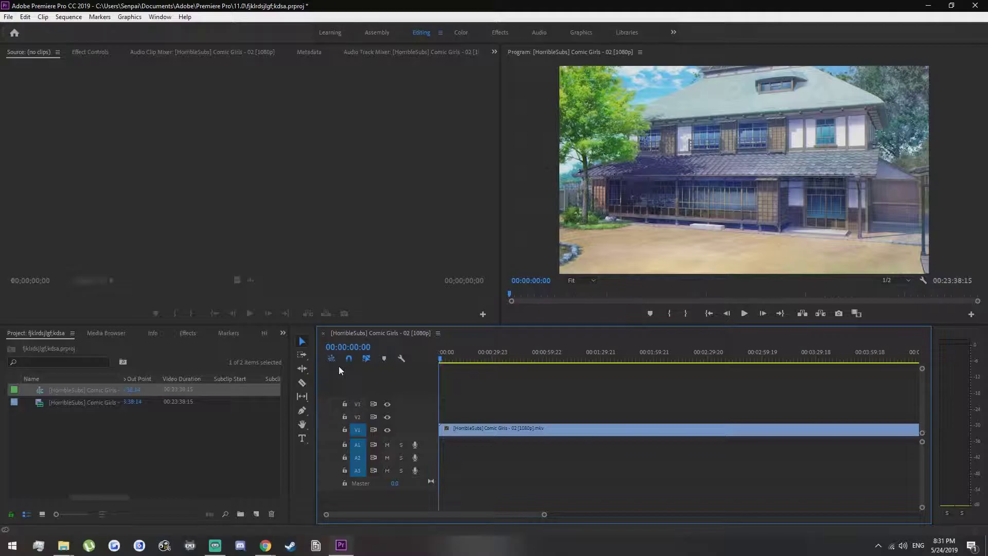
{"action": "type", "text": "+"}
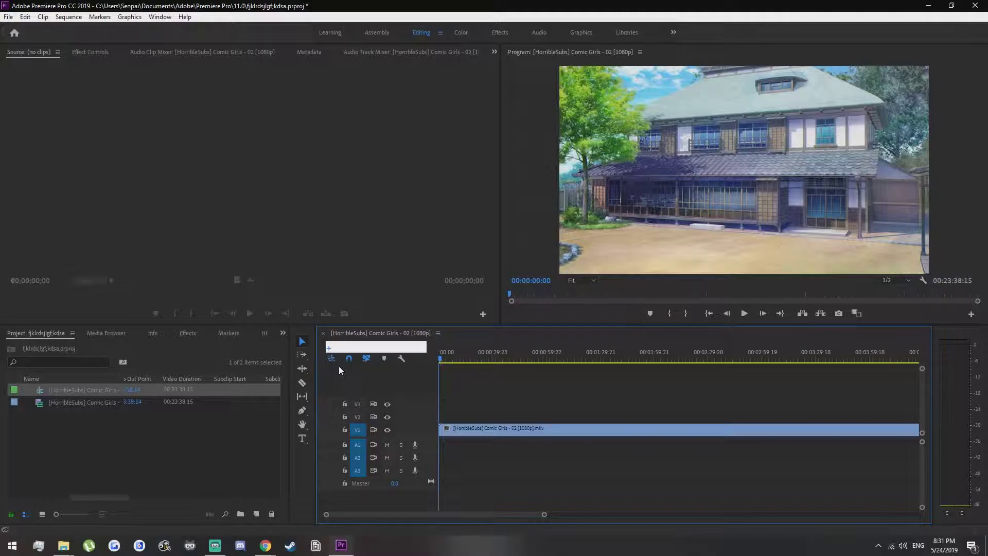
{"action": "key", "text": "Escape"}
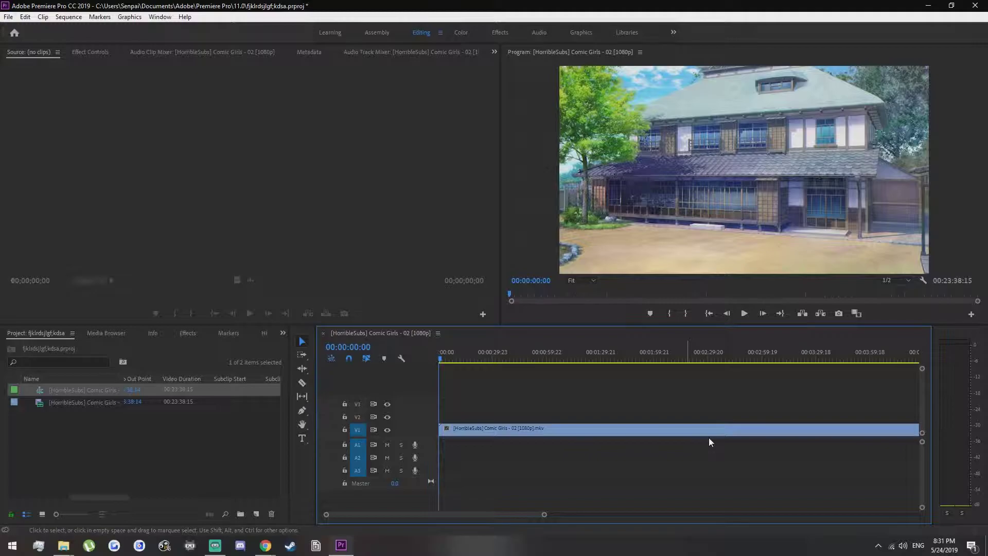
{"action": "type", "text": "+5."}
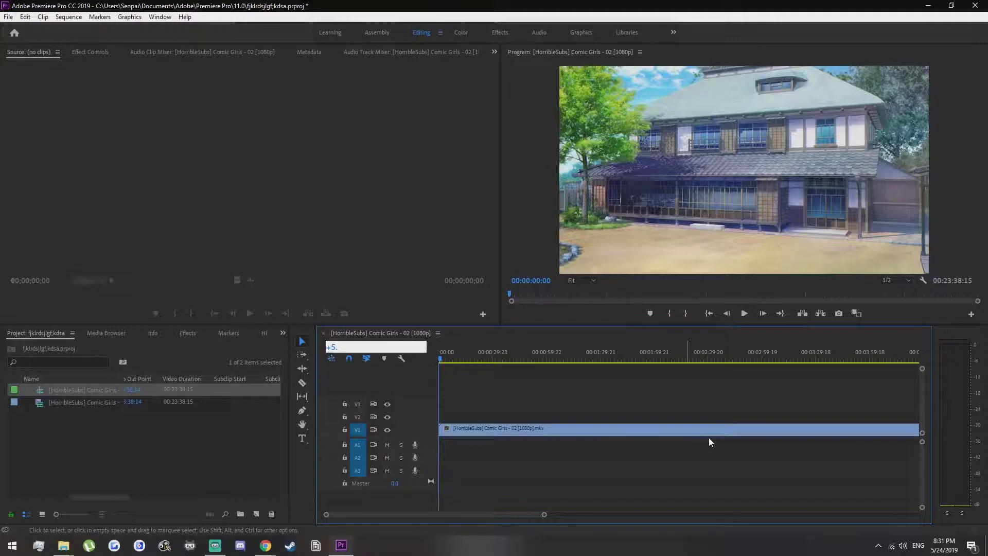
{"action": "key", "text": "Return"}
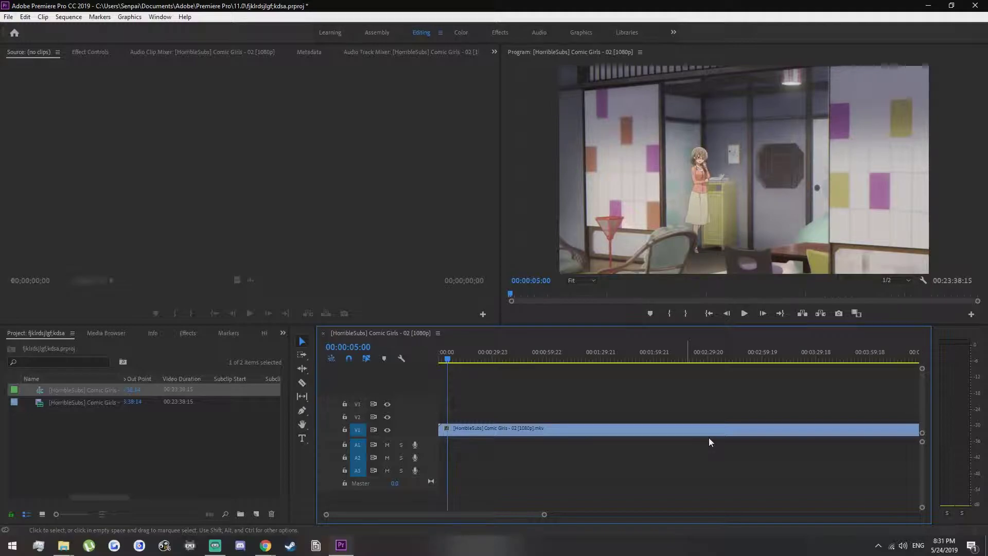
{"action": "left_click", "coordinate": [708, 436]}
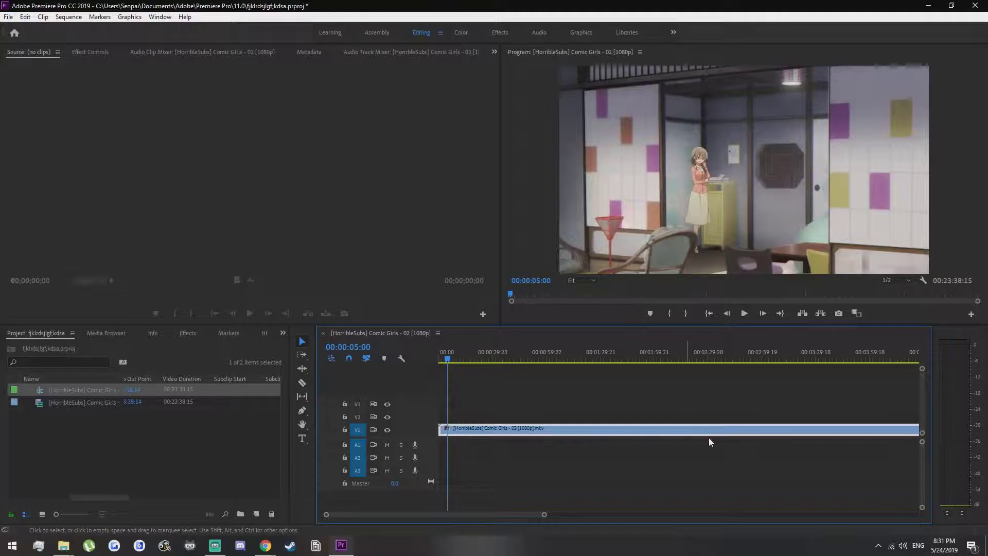
{"action": "left_click", "coordinate": [624, 403]}
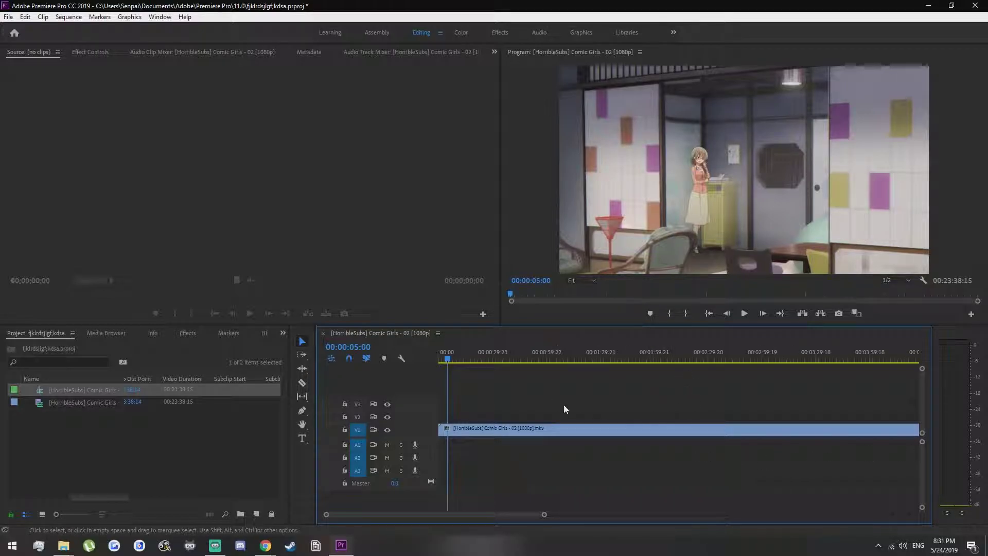
- In the keyboard shortcut settings, load the Adobe Premiere Pro Default layout and remove the Zoom Tool assignment from the Z key
{"action": "left_click", "coordinate": [27, 19]}
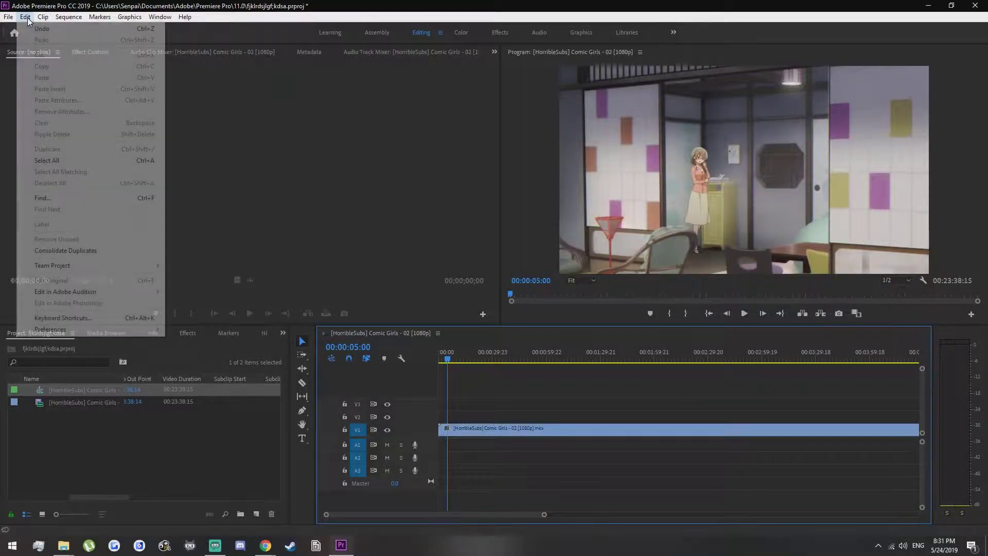
{"action": "left_click", "coordinate": [118, 317]}
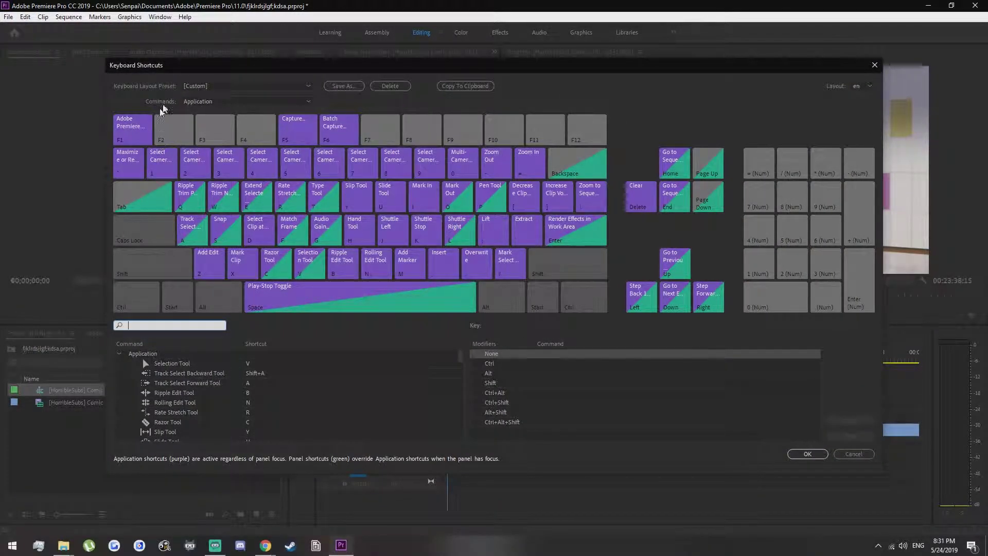
{"action": "left_click", "coordinate": [254, 84]}
{"action": "left_click", "coordinate": [229, 97]}
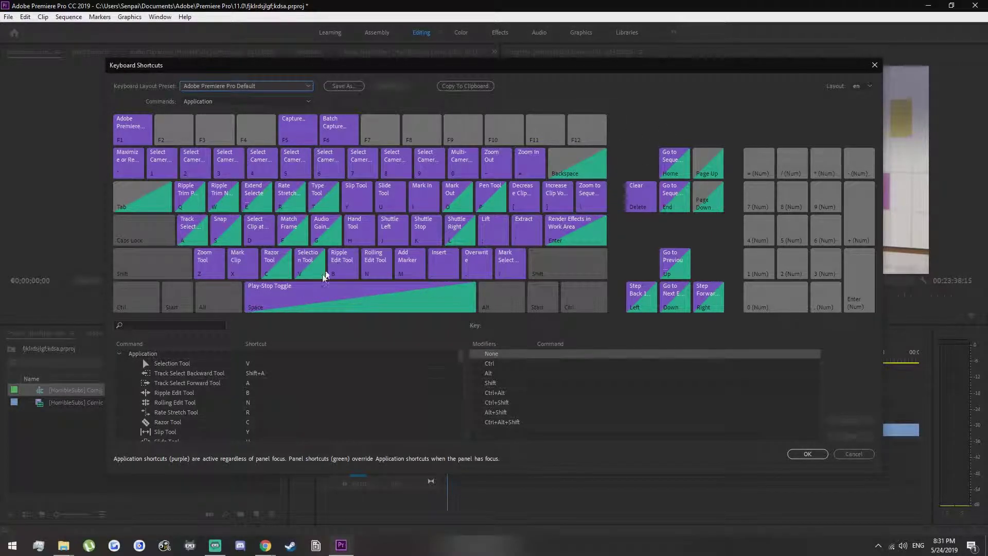
{"action": "left_click", "coordinate": [204, 265]}
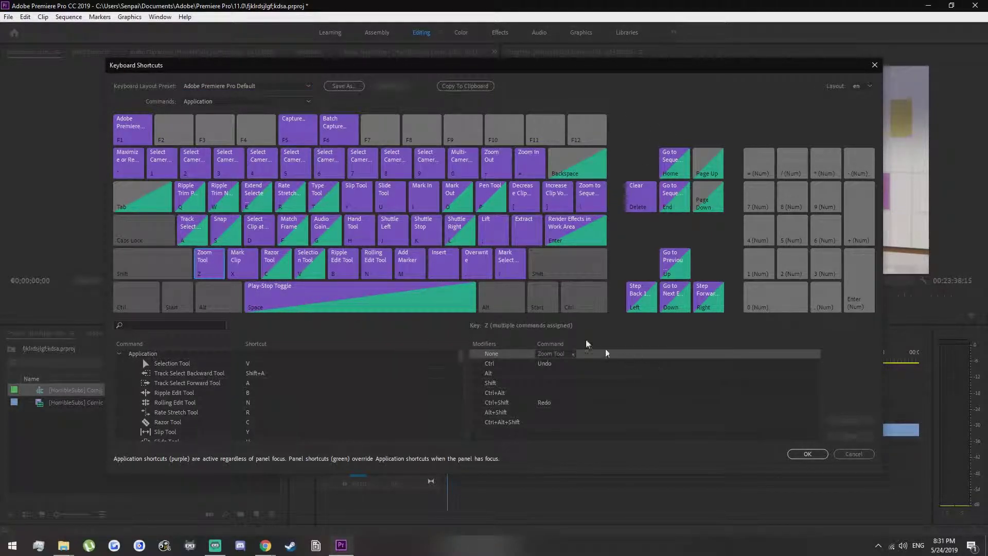
{"action": "left_click", "coordinate": [573, 353]}
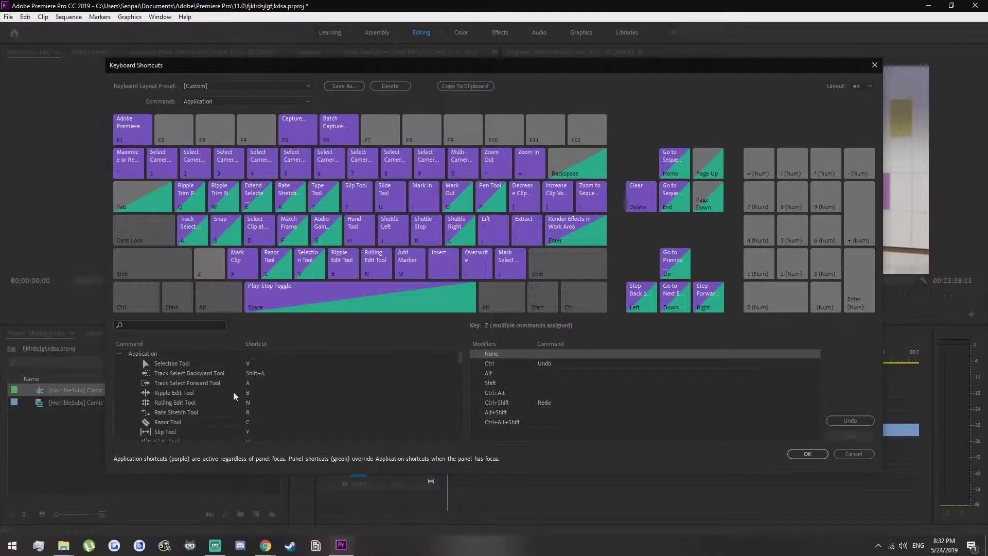
{"action": "left_click", "coordinate": [205, 271]}
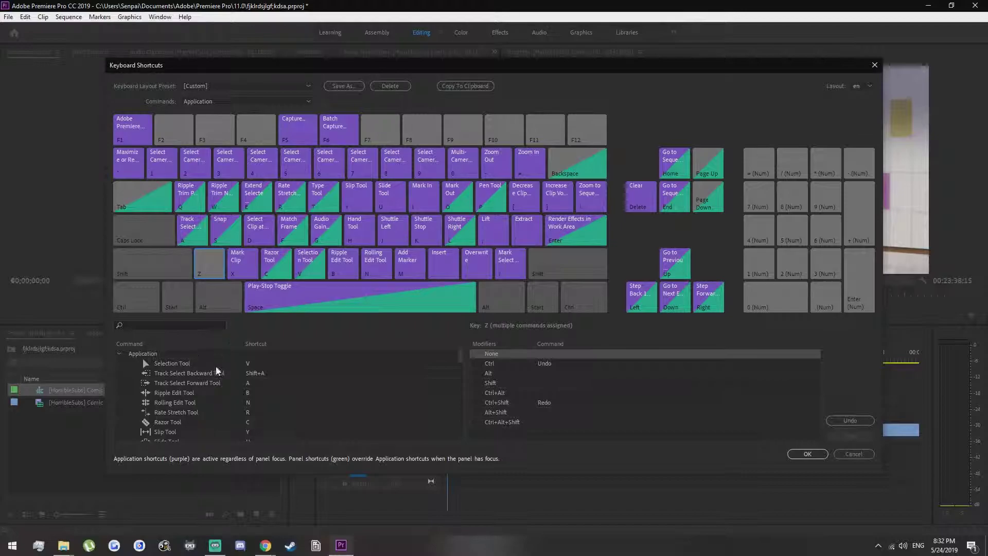
- Search the shortcut commands for "add edit" and assign the Add Edit command to the Z key
{"action": "left_click", "coordinate": [190, 324]}
{"action": "type", "text": "d edit"}
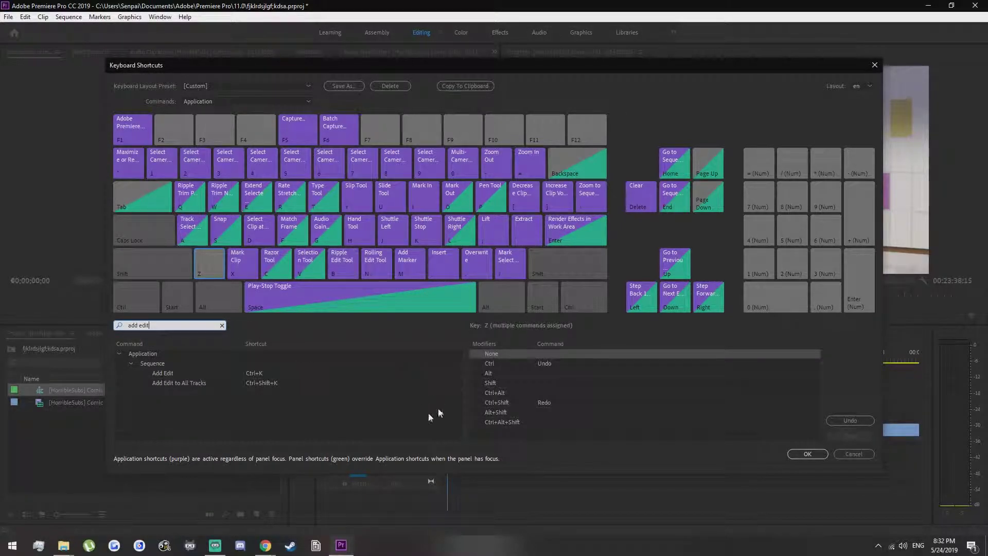
{"action": "left_click", "coordinate": [177, 373]}
{"action": "left_click_drag", "start_coordinate": [208, 263], "coordinate": [209, 263]}
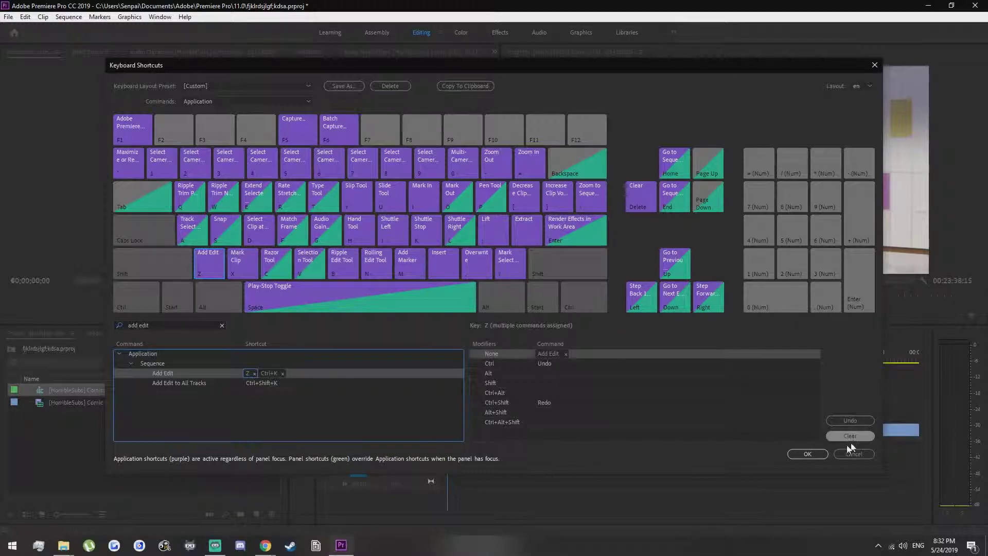
- Clear all shortcuts of the Add Edit command and reassign it to the Z key
{"action": "left_click", "coordinate": [508, 263]}
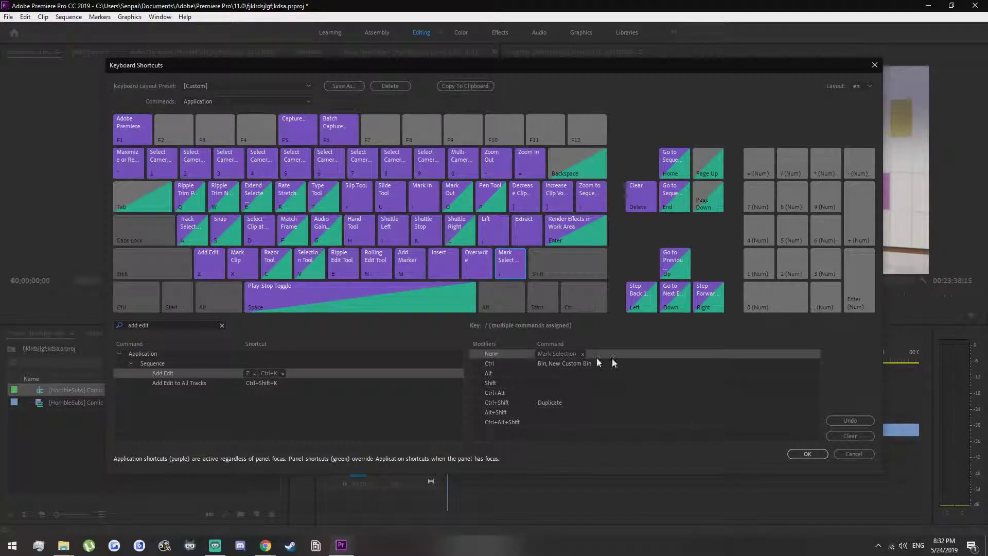
{"action": "left_click", "coordinate": [849, 437]}
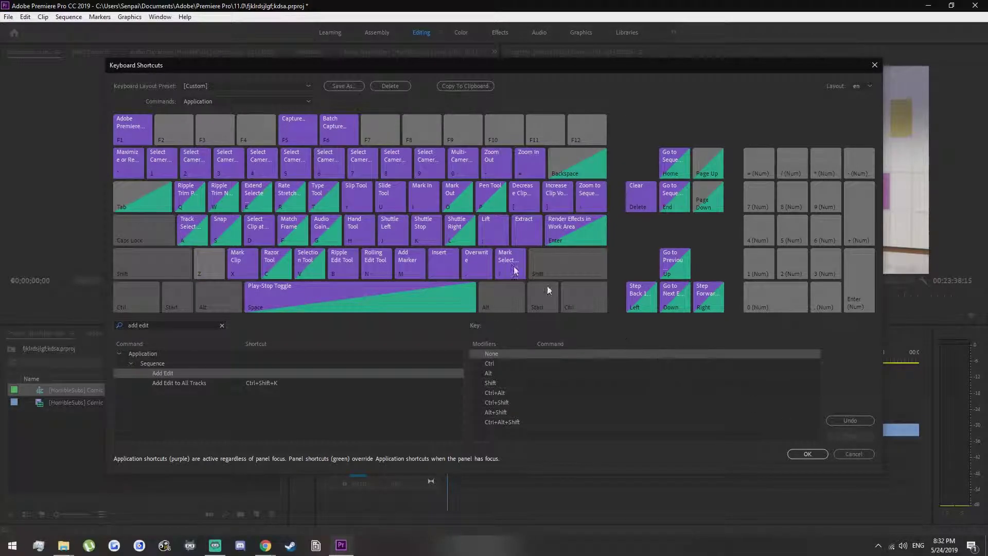
{"action": "left_click_drag", "start_coordinate": [201, 371], "coordinate": [205, 266]}
- Remove the Mark Selection assignment from the / key and apply the keyboard shortcut changes
{"action": "left_click", "coordinate": [511, 269]}
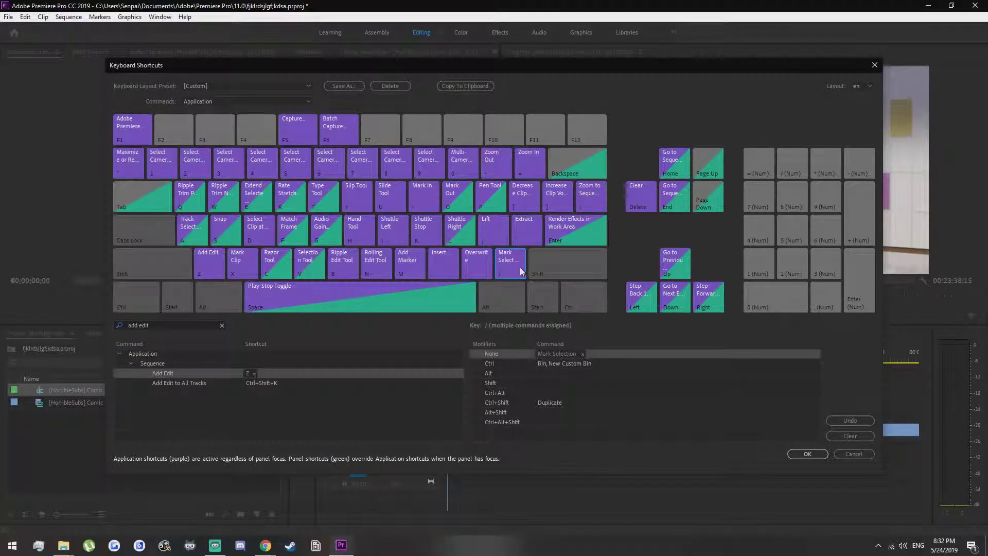
{"action": "left_click", "coordinate": [582, 354]}
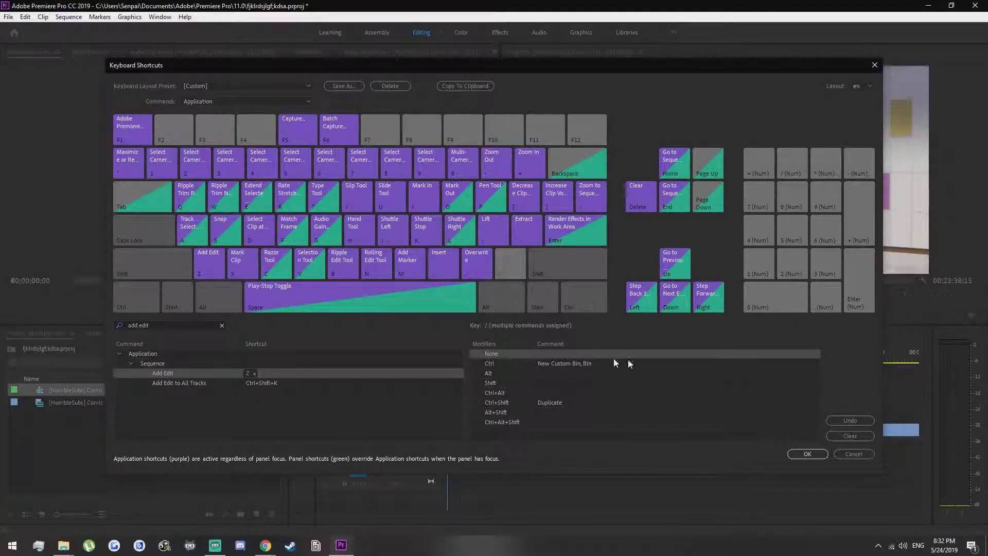
{"action": "left_click", "coordinate": [807, 455]}
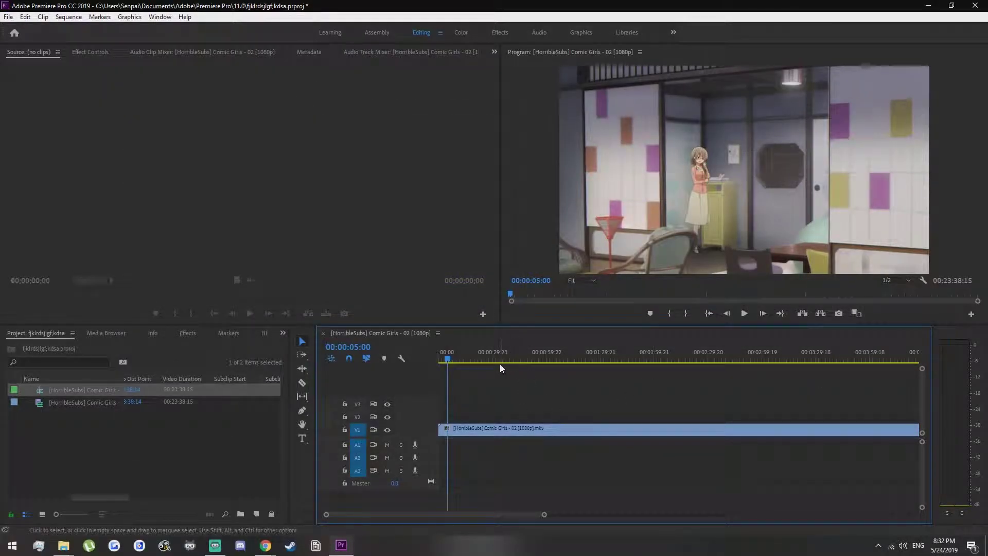
- Cut the video clip on V1 at four widely spaced points, with the last two at 00:01:52:19 and 00:02:40:00
{"action": "left_click_drag", "start_coordinate": [471, 359], "coordinate": [504, 359]}
{"action": "key", "text": "ctrl+k"}
{"action": "left_click", "coordinate": [576, 359]}
{"action": "key", "text": "ctrl+k"}
{"action": "left_click", "coordinate": [642, 360]}
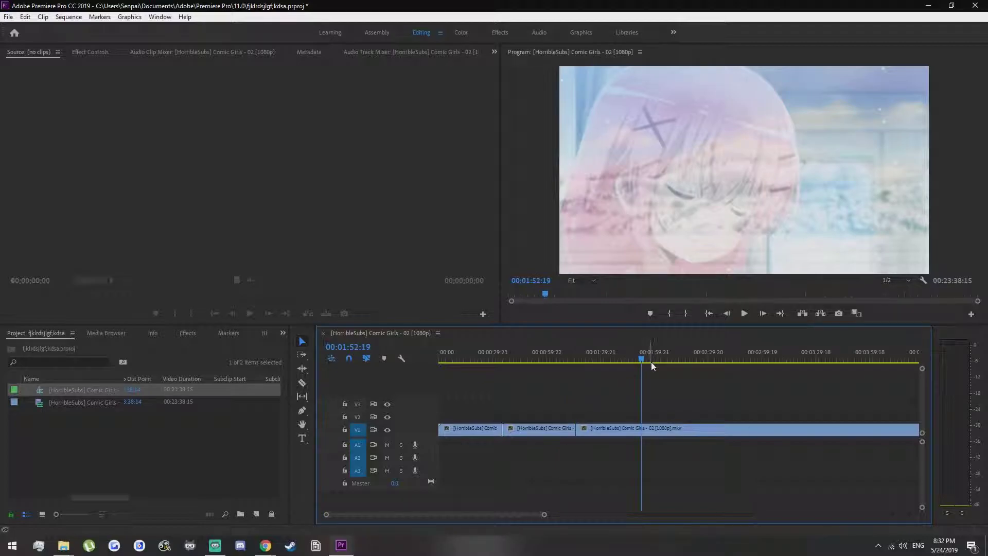
{"action": "key", "text": "ctrl+k"}
{"action": "left_click", "coordinate": [726, 359]}
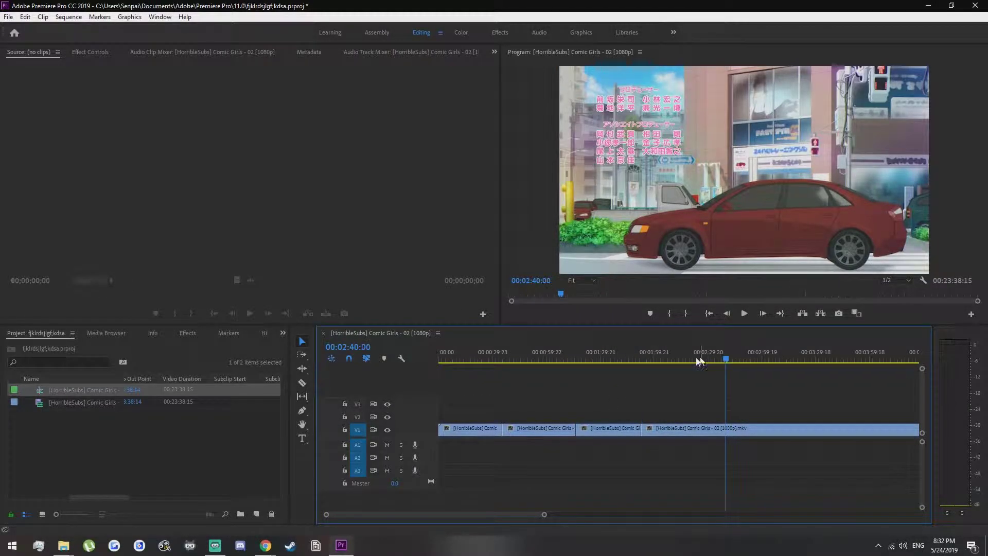
{"action": "key", "text": "ctrl+k"}
- Add four closely spaced cuts near the start of the clip, the furthest at 00:00:16:21
{"action": "left_click", "coordinate": [662, 359]}
{"action": "left_click", "coordinate": [549, 356]}
{"action": "left_click", "coordinate": [456, 356]}
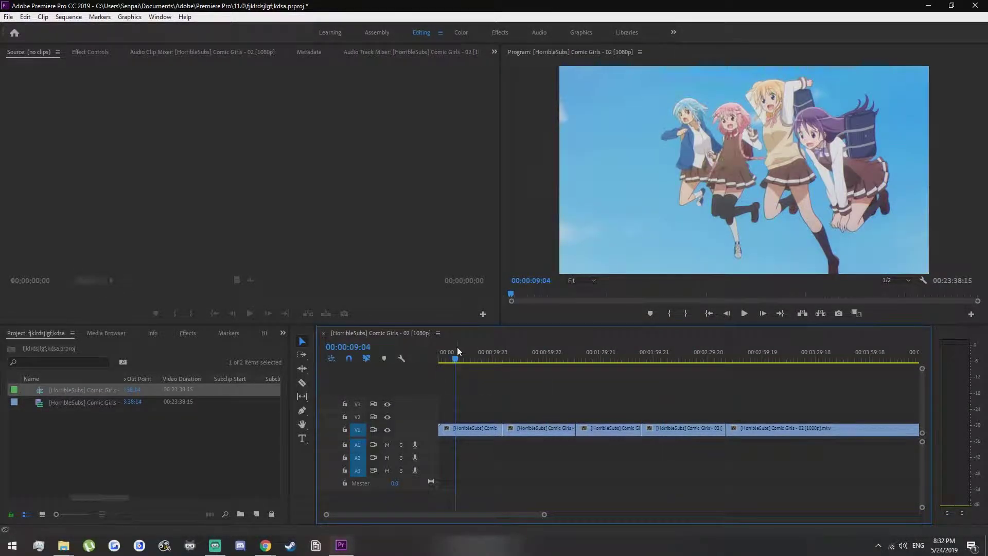
{"action": "left_click", "coordinate": [444, 359]}
{"action": "left_click", "coordinate": [448, 359]}
{"action": "key", "text": "ctrl+k"}
{"action": "left_click", "coordinate": [462, 359]}
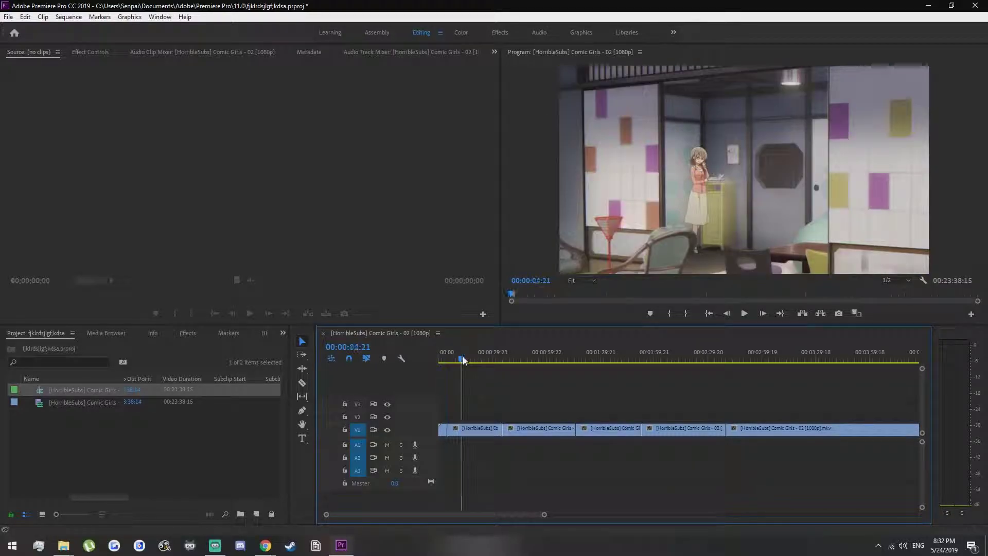
{"action": "key", "text": "ctrl+k"}
{"action": "left_click", "coordinate": [456, 358]}
{"action": "key", "text": "ctrl+k"}
{"action": "left_click", "coordinate": [470, 360]}
{"action": "key", "text": "ctrl+k"}
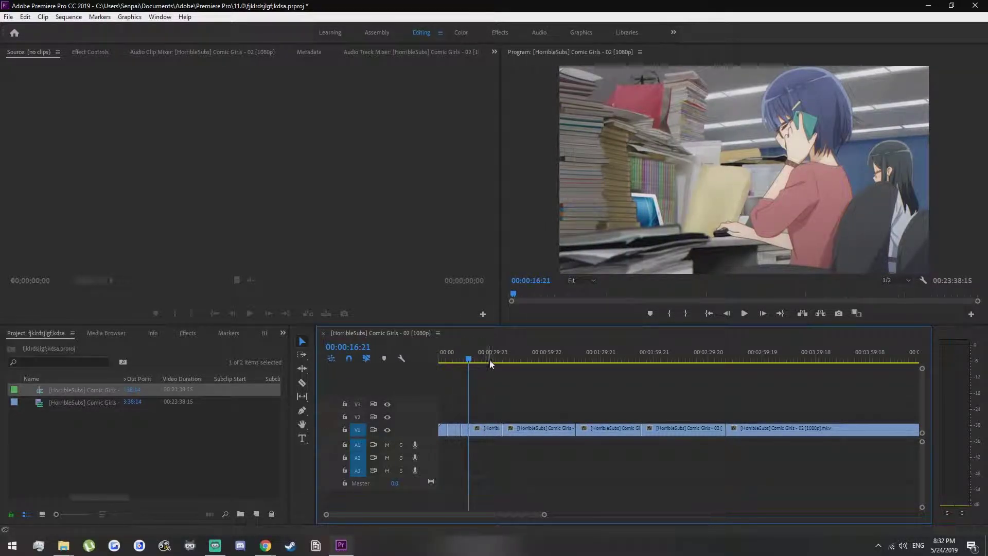
- Add further cuts along the clip between about 00:00:29 and 00:01:22:17
{"action": "left_click", "coordinate": [489, 359]}
{"action": "key", "text": "ctrl+k"}
{"action": "left_click", "coordinate": [500, 360]}
{"action": "key", "text": "ctrl+k"}
{"action": "left_click", "coordinate": [504, 359]}
{"action": "key", "text": "ctrl+k"}
{"action": "left_click", "coordinate": [521, 359]}
{"action": "key", "text": "ctrl+k"}
{"action": "left_click", "coordinate": [587, 360]}
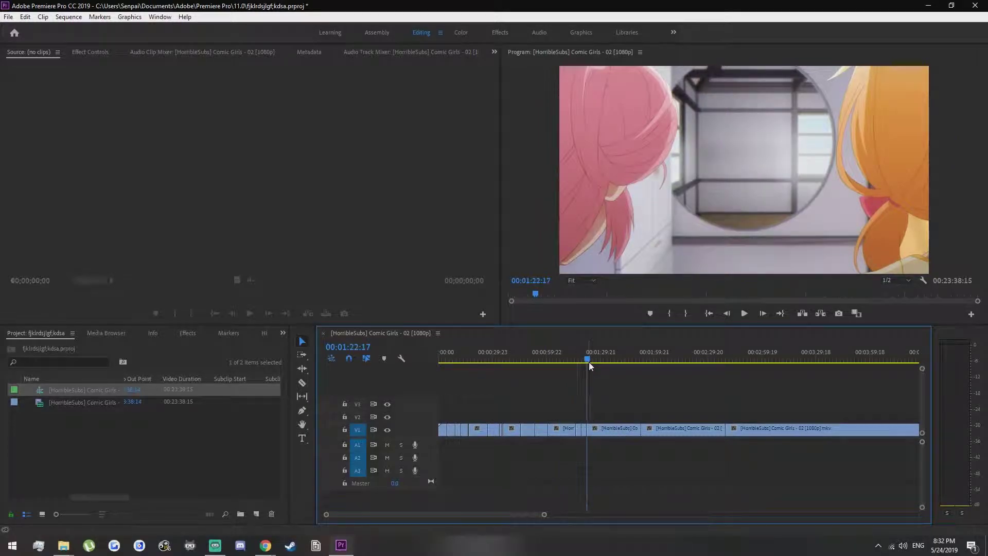
{"action": "key", "text": "ctrl+k"}
- Undo all the timeline cuts and the earlier removal of the clip's audio
{"action": "key", "text": "ctrl+z"}
{"action": "key", "text": "ctrl+z"}
{"action": "key", "text": "ctrl+z"}
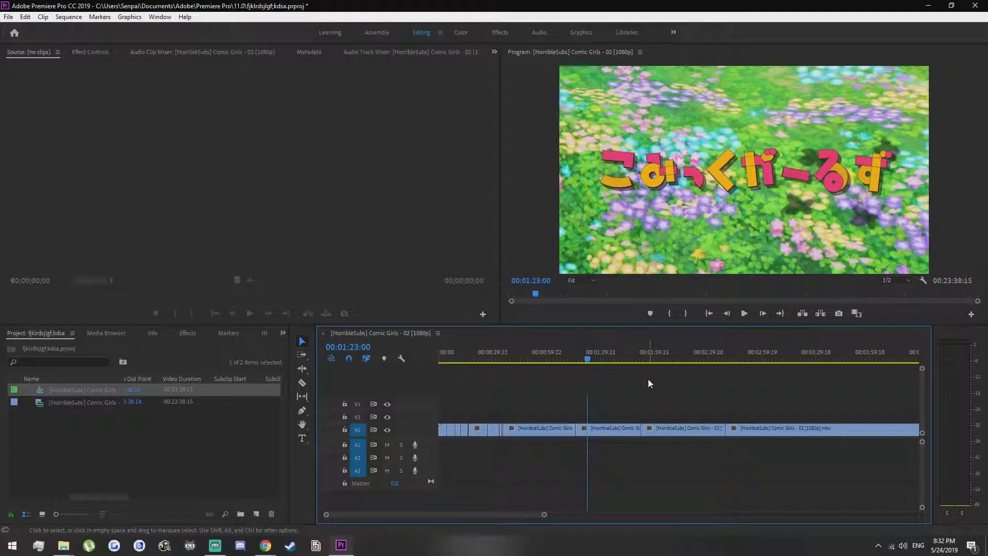
{"action": "key", "text": "ctrl+z"}
{"action": "key", "text": "ctrl+z"}
{"action": "key", "text": "ctrl+z"}
{"action": "key", "text": "ctrl+z"}
{"action": "key", "text": "ctrl+z"}
{"action": "key", "text": "ctrl+z"}
{"action": "key", "text": "ctrl+z"}
{"action": "key", "text": "ctrl+z"}
{"action": "key", "text": "ctrl+z"}
{"action": "key", "text": "ctrl+z"}
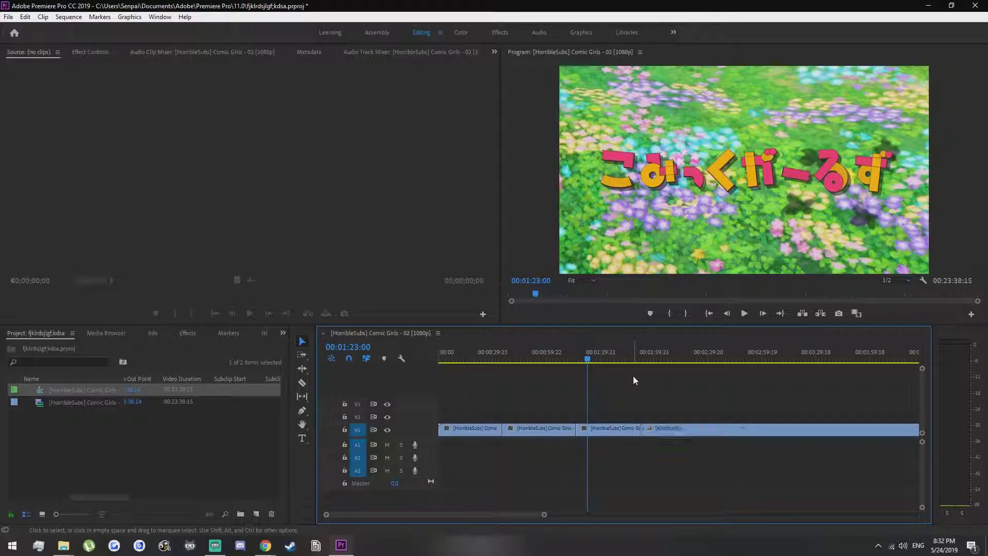
- Delete the clip's audio from track A1, keeping only the video on V1
{"action": "right_click", "coordinate": [542, 429]}
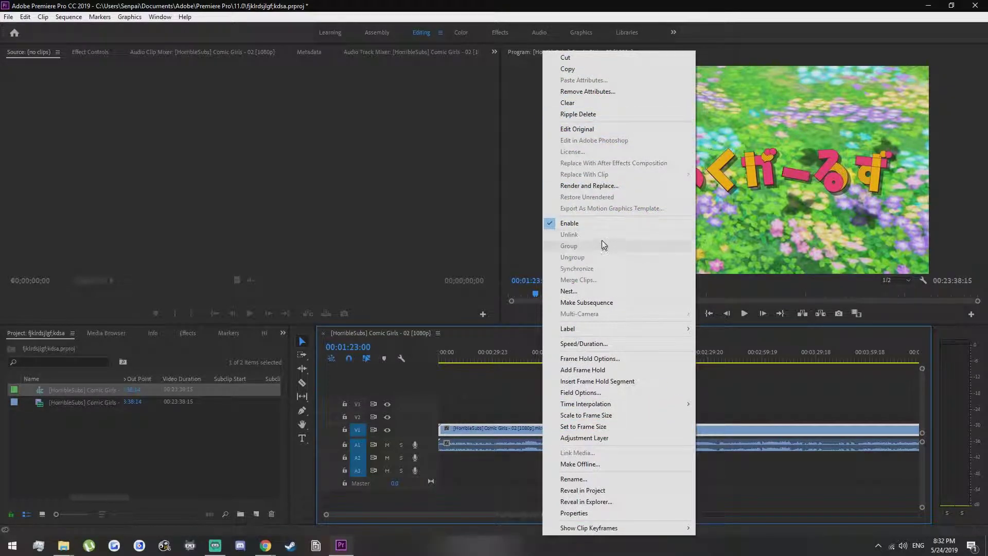
{"action": "left_click", "coordinate": [471, 391]}
{"action": "left_click", "coordinate": [516, 445]}
{"action": "key", "text": "Delete"}
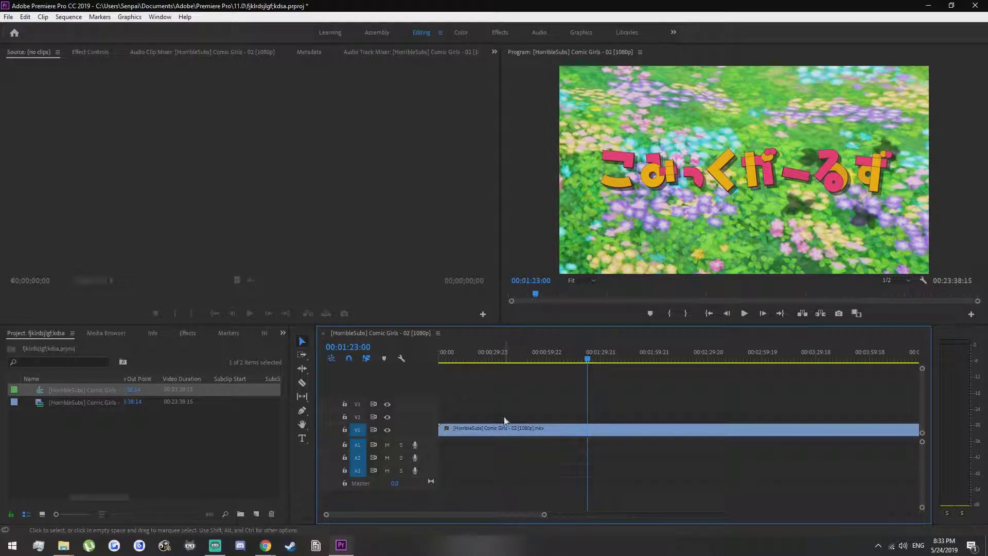
- Working from the sequence start, cut the video clip into many short segments, with the last cut at 00:01:36:11
{"action": "left_click", "coordinate": [530, 360]}
{"action": "key", "text": "Home"}
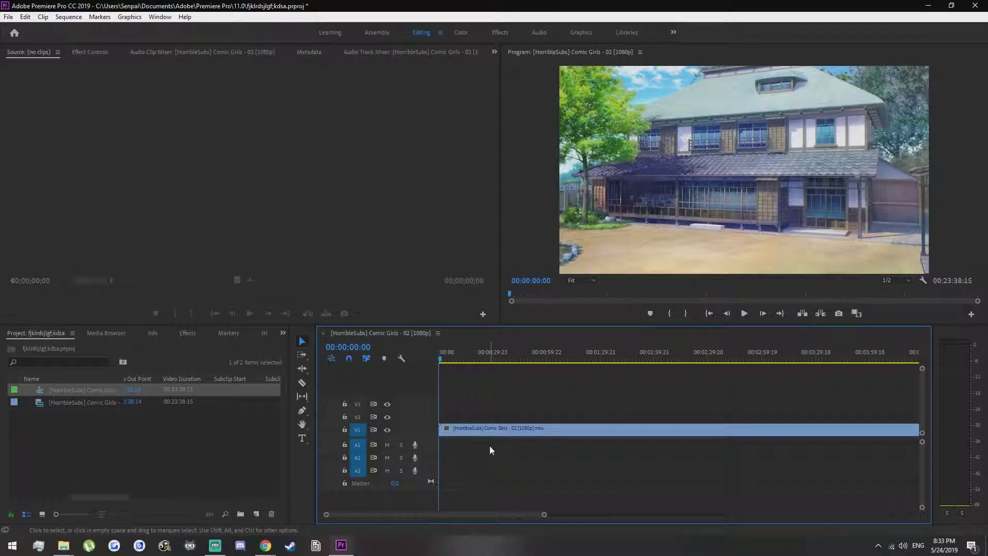
{"action": "scroll", "coordinate": [541, 515], "scroll_direction": "down", "scroll_amount": 3}
{"action": "left_click_drag", "start_coordinate": [590, 515], "coordinate": [432, 512]}
{"action": "left_click_drag", "start_coordinate": [446, 358], "coordinate": [866, 357]}
{"action": "key", "text": "ctrl+k"}
{"action": "key", "text": "ctrl+k"}
{"action": "key", "text": "ctrl+k"}
{"action": "key", "text": "ctrl+k"}
{"action": "key", "text": "ctrl+k"}
{"action": "key", "text": "ctrl+k"}
{"action": "key", "text": "ctrl+k"}
{"action": "key", "text": "ctrl+k"}
{"action": "key", "text": "ctrl+k"}
{"action": "key", "text": "ctrl+k"}
{"action": "key", "text": "ctrl+k"}
{"action": "key", "text": "ctrl+k"}
{"action": "key", "text": "ctrl+k"}
{"action": "left_click_drag", "start_coordinate": [866, 357], "coordinate": [899, 358]}
{"action": "key", "text": "ctrl+k"}
{"action": "key", "text": "ctrl+k"}
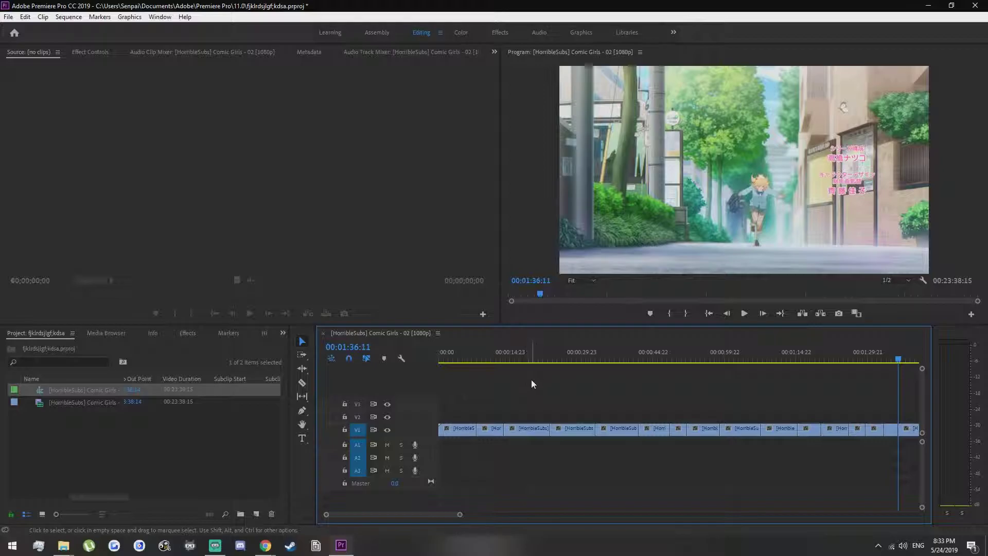
- Return the playhead to the sequence start, jump it cut by cut to 00:00:33:00, and save the project along the way
{"action": "left_click_drag", "start_coordinate": [461, 516], "coordinate": [368, 515]}
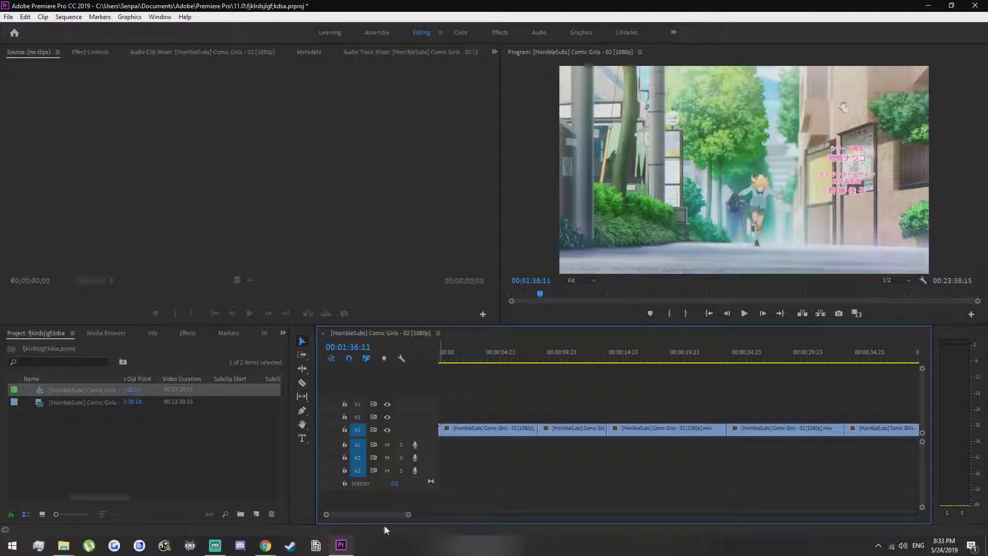
{"action": "left_click_drag", "start_coordinate": [408, 515], "coordinate": [364, 515]}
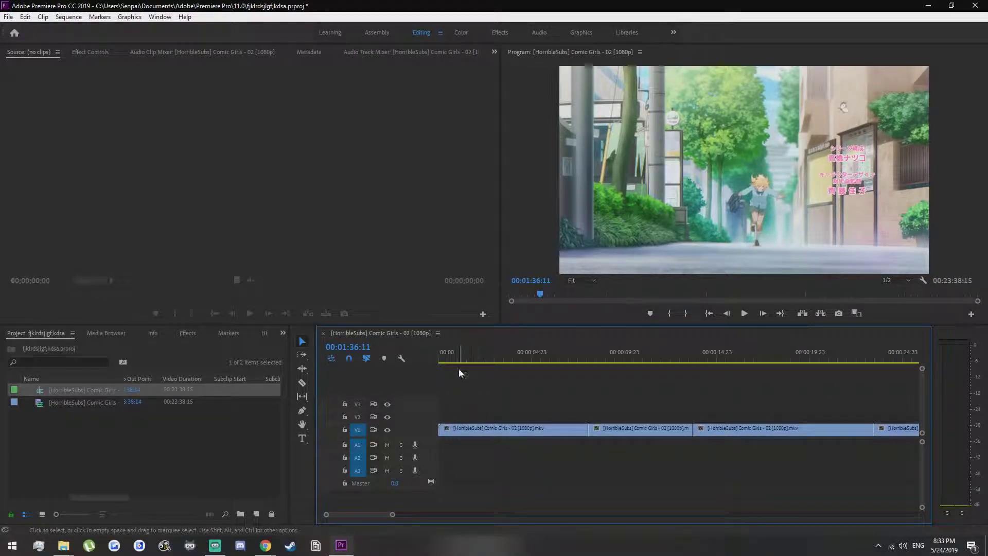
{"action": "left_click_drag", "start_coordinate": [447, 356], "coordinate": [433, 352]}
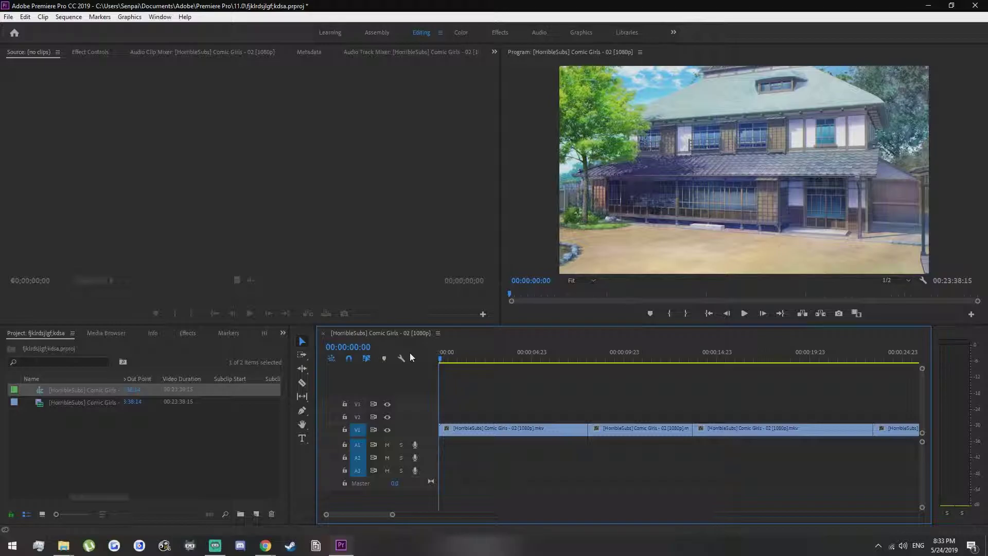
{"action": "key", "text": "Down"}
{"action": "key", "text": "Down"}
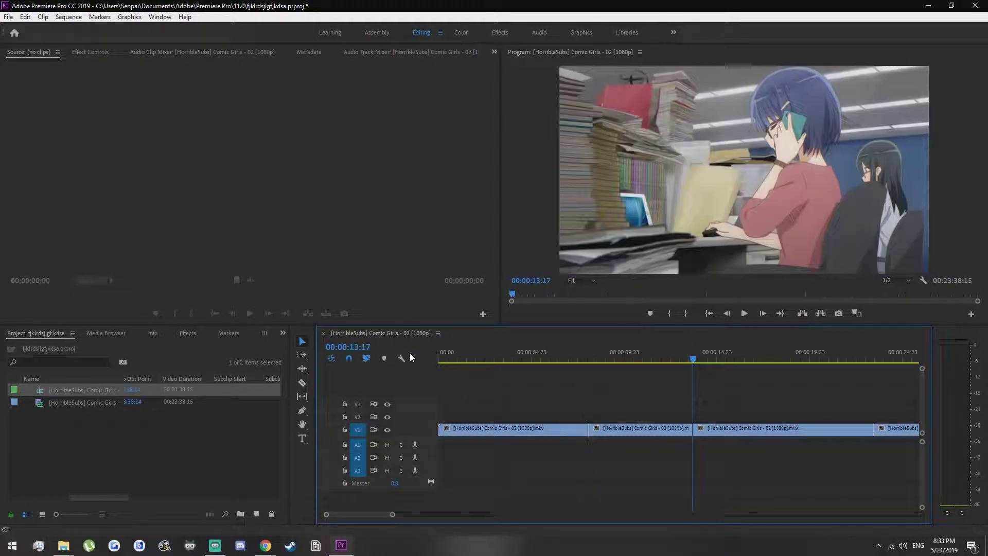
{"action": "key", "text": "Down"}
{"action": "key", "text": "ctrl+s"}
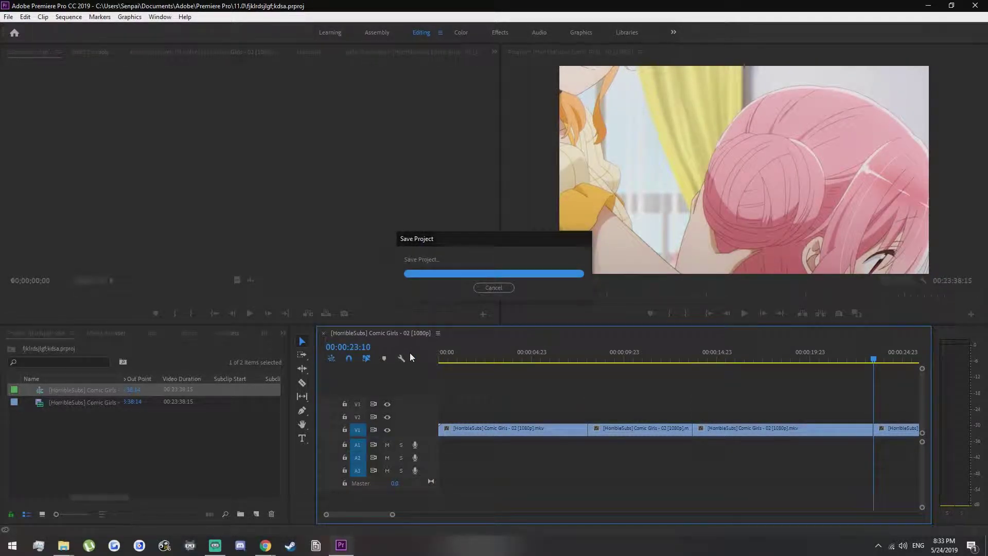
{"action": "key", "text": "Down"}
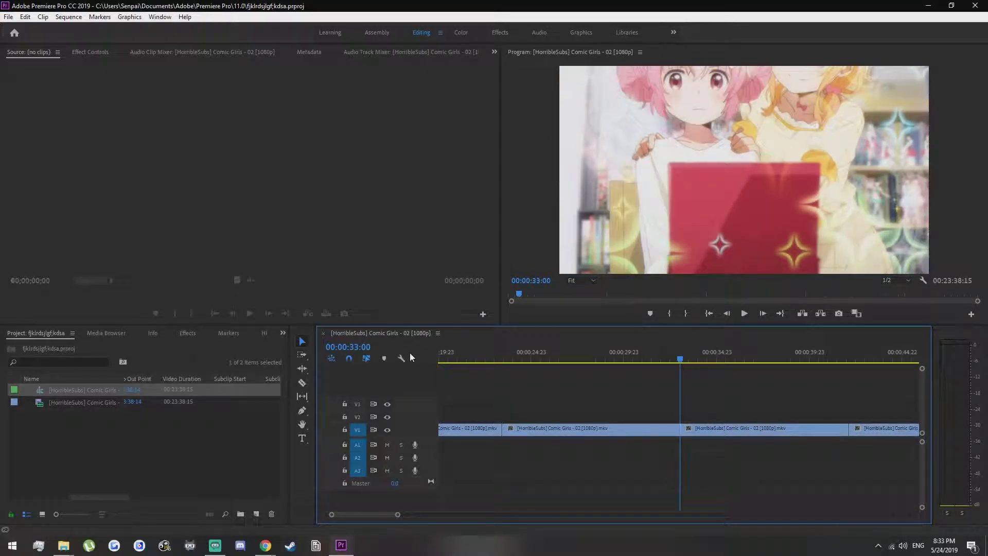
- Jump the playhead back and forth between the cuts, ending at the sequence start
{"action": "left_click_drag", "start_coordinate": [397, 515], "coordinate": [498, 520]}
{"action": "key", "text": "Up"}
{"action": "key", "text": "Up"}
{"action": "key", "text": "Down"}
{"action": "key", "text": "Down"}
{"action": "key", "text": "Up"}
{"action": "key", "text": "Up"}
{"action": "key", "text": "Up"}
{"action": "key", "text": "Down"}
{"action": "key", "text": "Up"}
{"action": "key", "text": "Up"}
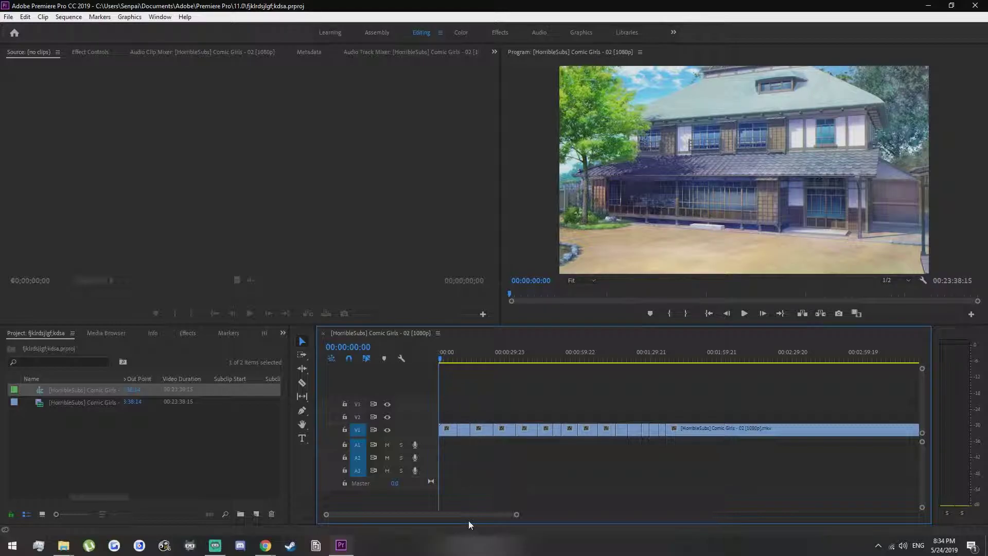
- Step the playhead between the first few cuts, including 00:00:23:10 and 00:00:13:17, and return it to 00:00:00:00
{"action": "key", "text": "Down"}
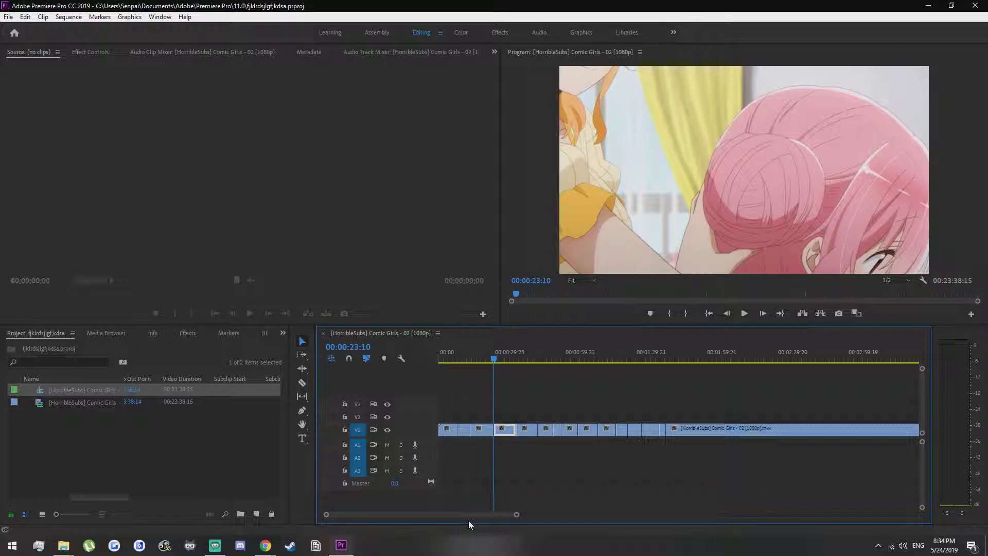
{"action": "key", "text": "Down"}
{"action": "key", "text": "Up"}
{"action": "key", "text": "Up"}
{"action": "key", "text": "Down"}
{"action": "key", "text": "Up"}
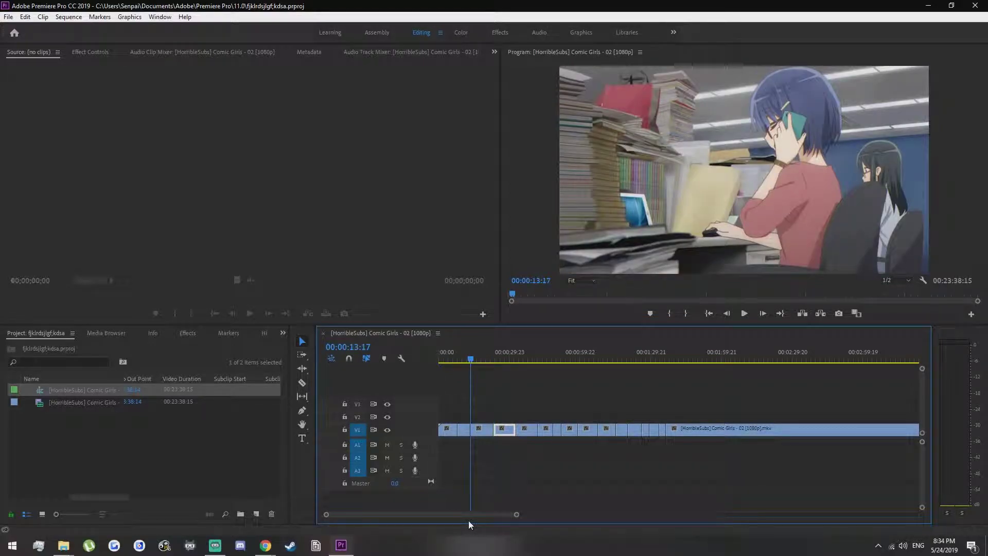
{"action": "key", "text": "Down"}
{"action": "key", "text": "Up"}
{"action": "key", "text": "Up"}
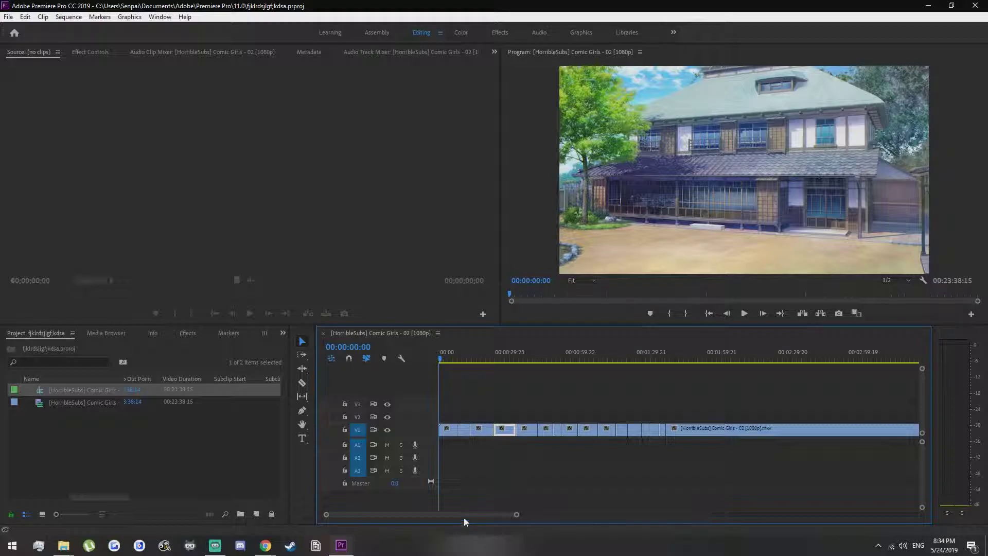
- Move six alternate clip segments by way of track V2 onto V1, past the end of the long remaining clip
{"action": "left_click_drag", "start_coordinate": [503, 429], "coordinate": [439, 422]}
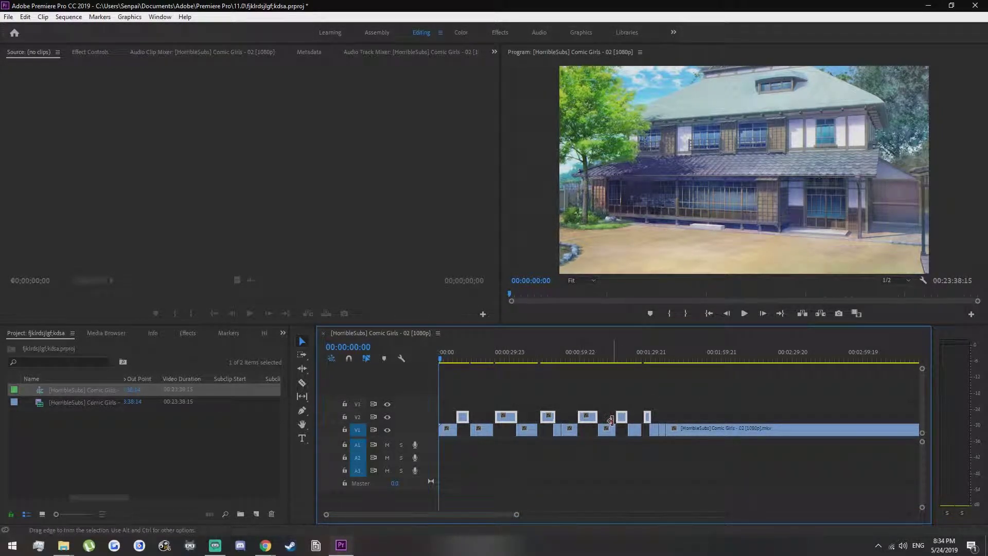
{"action": "left_click_drag", "start_coordinate": [516, 514], "coordinate": [709, 514]}
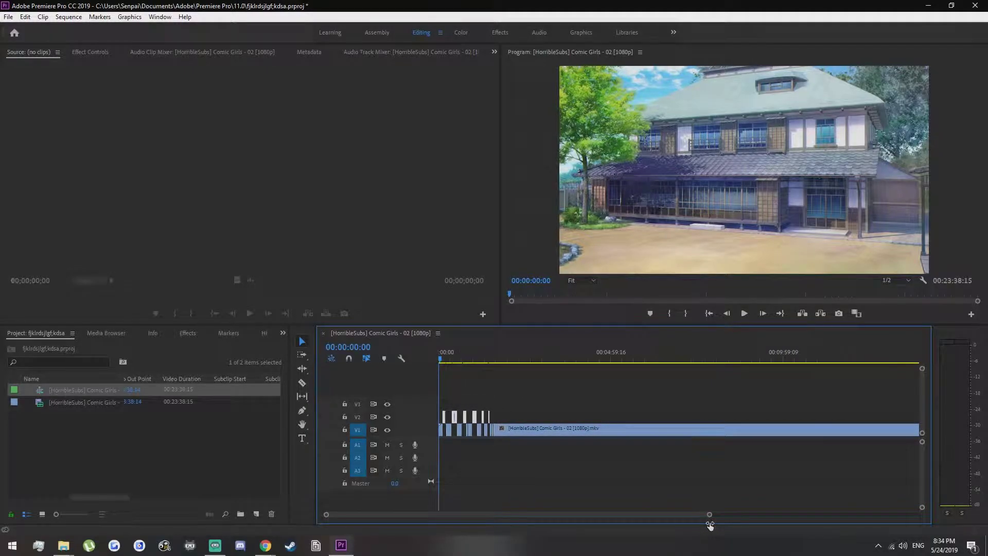
{"action": "left_click_drag", "start_coordinate": [477, 419], "coordinate": [834, 419]}
{"action": "left_click_drag", "start_coordinate": [614, 513], "coordinate": [725, 515]}
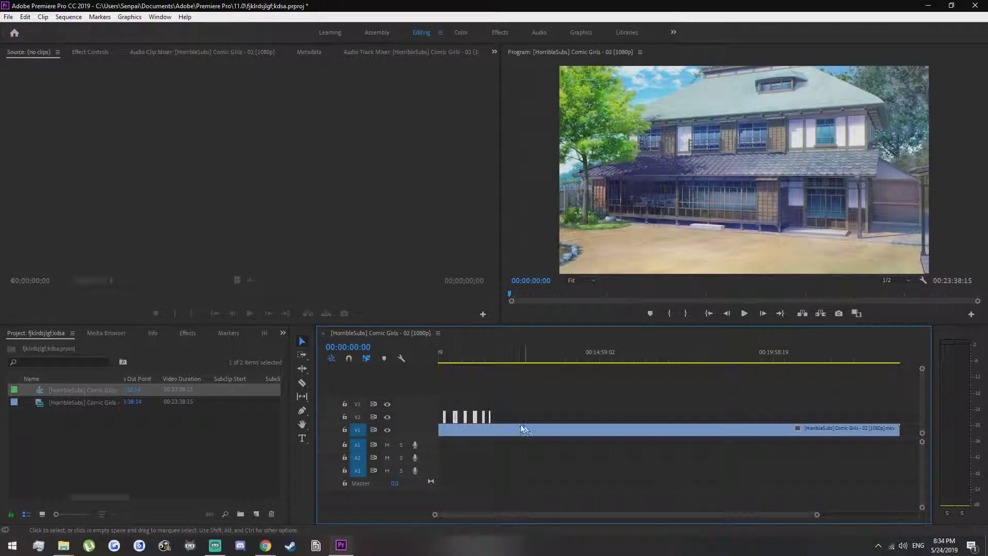
{"action": "left_click_drag", "start_coordinate": [480, 415], "coordinate": [901, 420]}
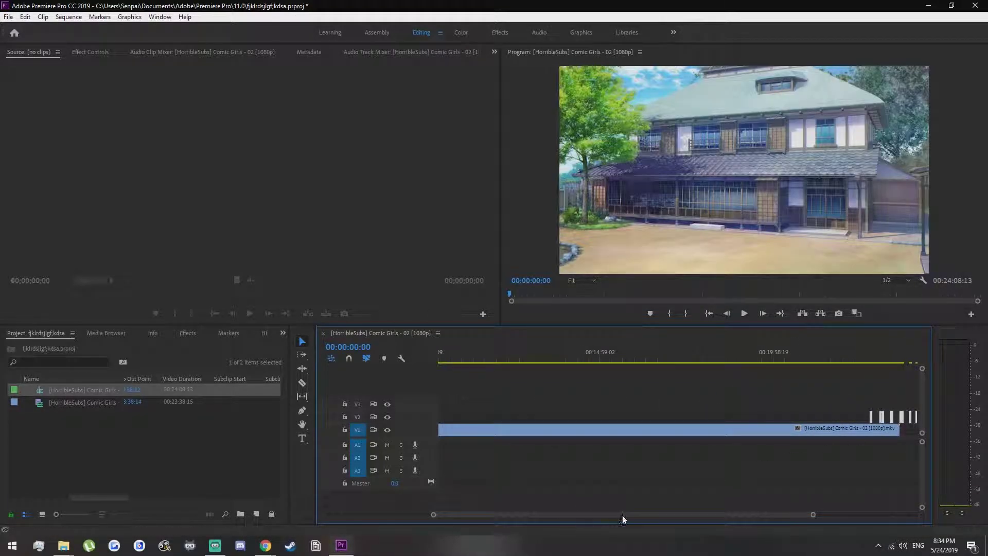
{"action": "left_click_drag", "start_coordinate": [622, 514], "coordinate": [723, 513]}
{"action": "left_click_drag", "start_coordinate": [558, 421], "coordinate": [607, 433]}
- Examine the gaps at the sequence start and the relocated segments after the long clip's end
{"action": "left_click_drag", "start_coordinate": [628, 515], "coordinate": [351, 493]}
{"action": "left_click_drag", "start_coordinate": [700, 514], "coordinate": [574, 510]}
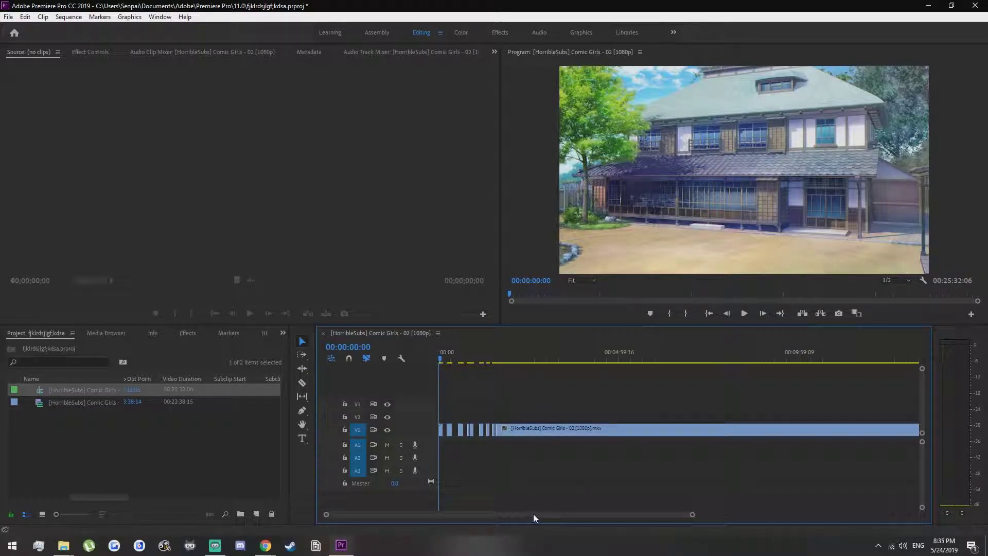
{"action": "left_click_drag", "start_coordinate": [533, 514], "coordinate": [757, 514]}
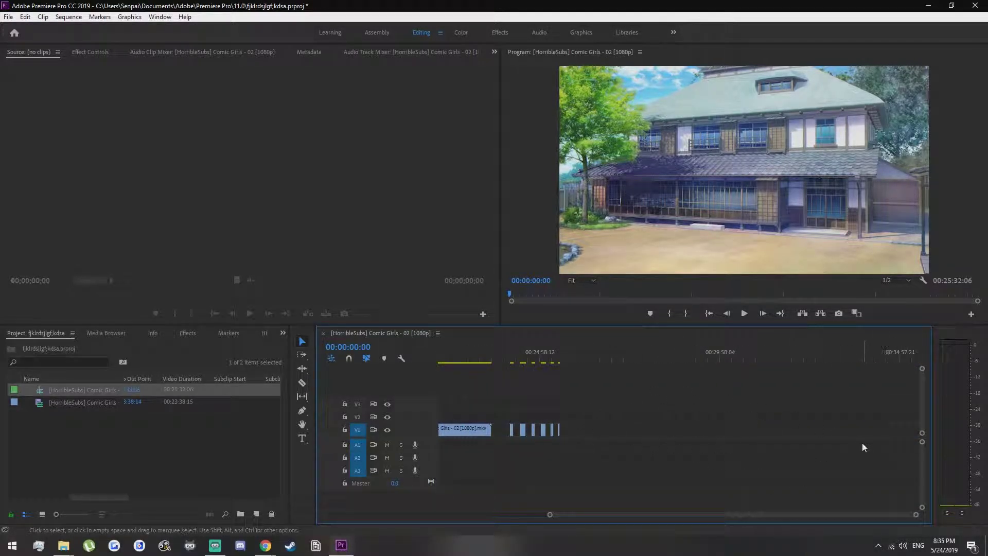
{"action": "left_click_drag", "start_coordinate": [668, 516], "coordinate": [424, 492]}
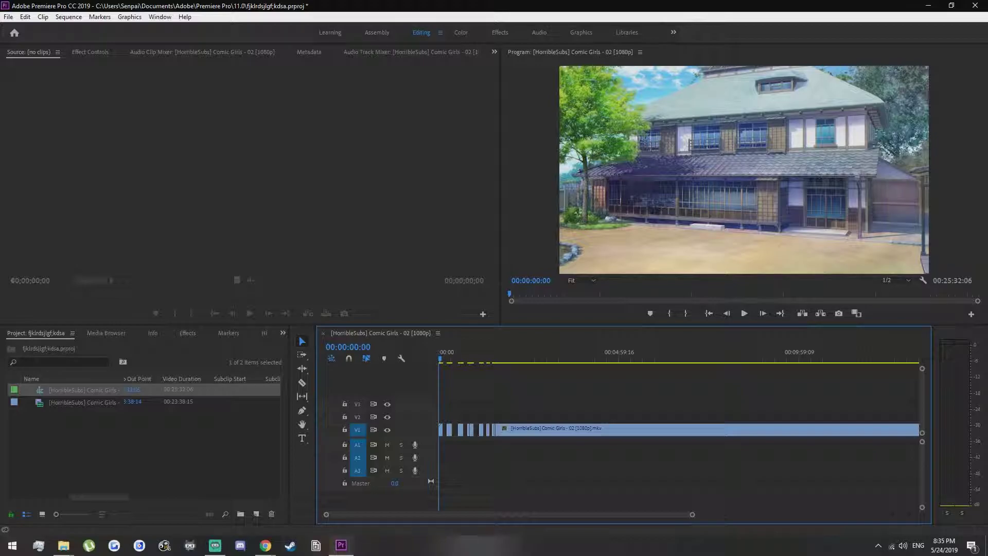
- Confirm a 5-minute automatic save interval in the Auto Save preferences and save the project
{"action": "left_click", "coordinate": [25, 17]}
{"action": "mouse_move", "coordinate": [153, 330]}
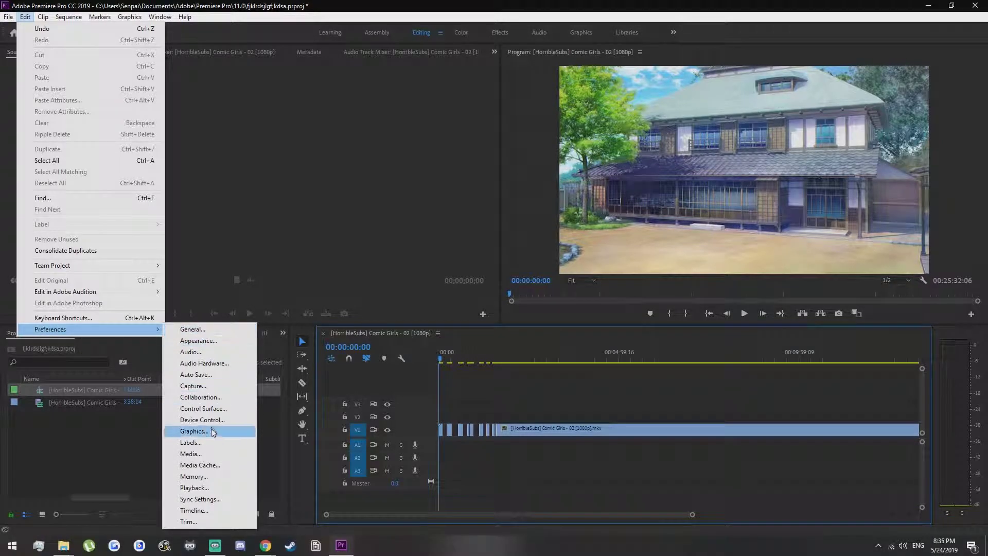
{"action": "left_click", "coordinate": [219, 373]}
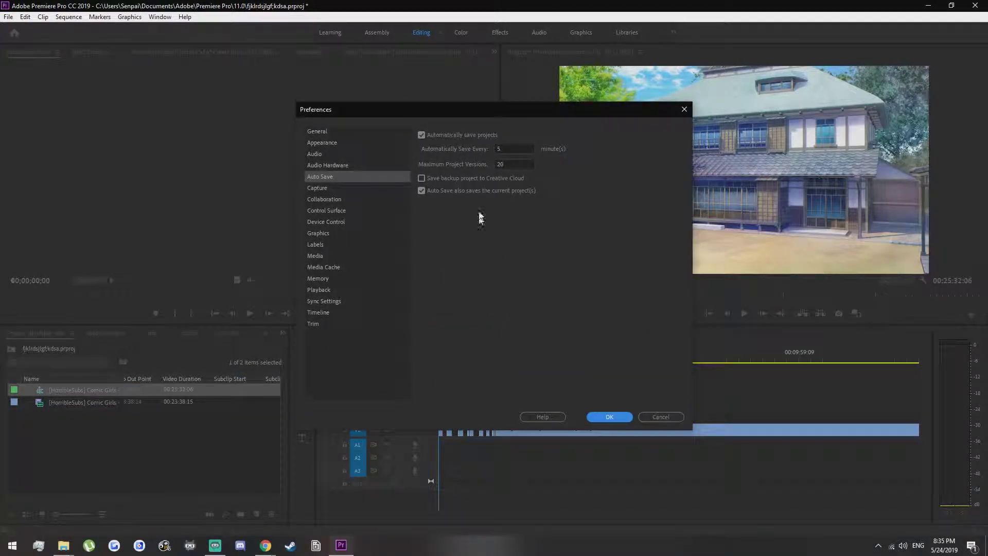
{"action": "left_click", "coordinate": [518, 149]}
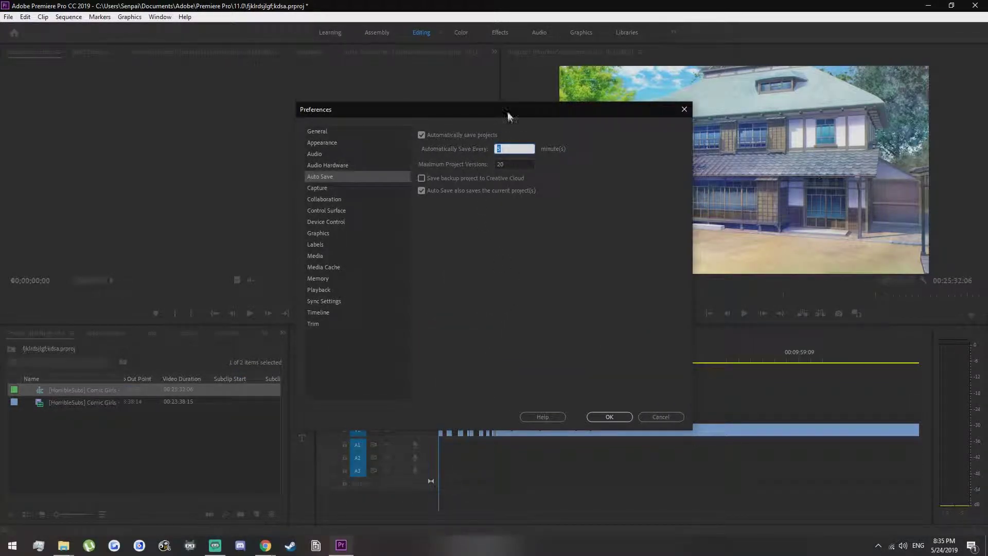
{"action": "left_click_drag", "start_coordinate": [520, 149], "coordinate": [482, 147]}
{"action": "left_click", "coordinate": [603, 412]}
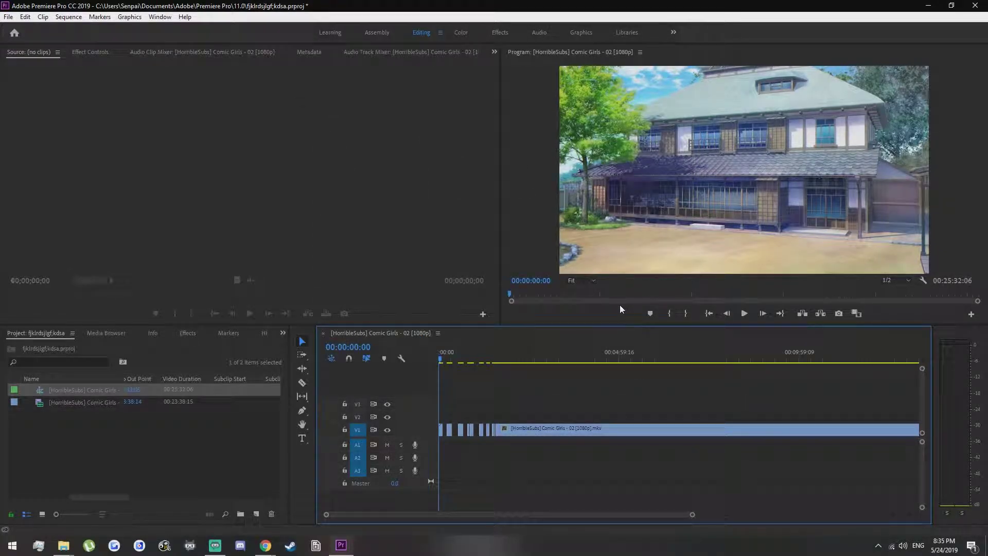
{"action": "key", "text": "ctrl+s"}
{"action": "key", "text": "ctrl+s"}
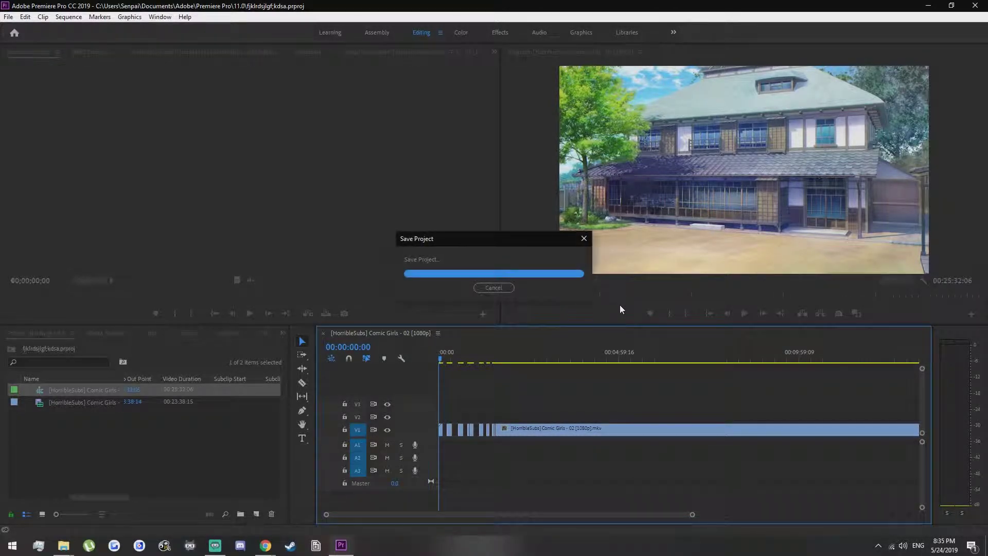
- Review the Auto Save preferences again and close them without changes
{"action": "left_click", "coordinate": [9, 17]}
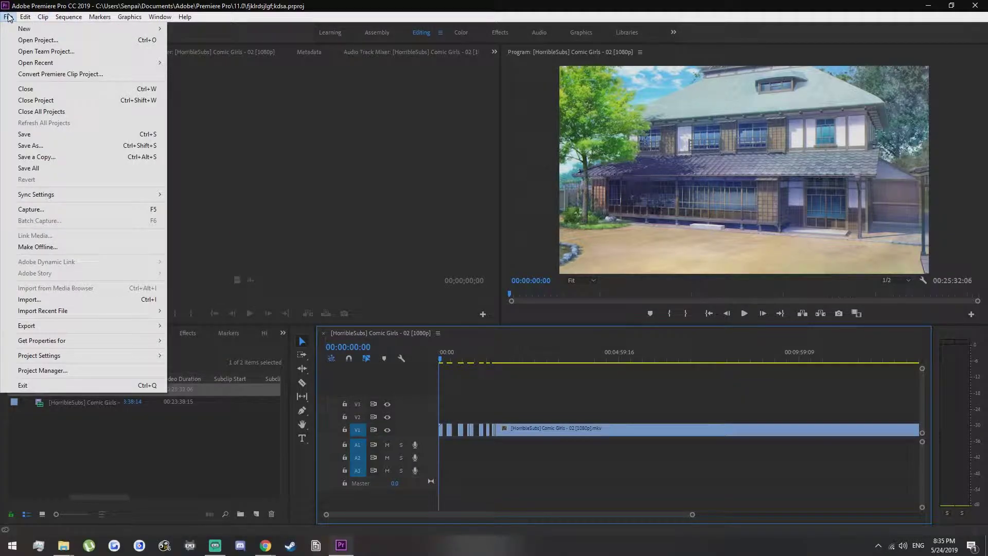
{"action": "mouse_move", "coordinate": [25, 17]}
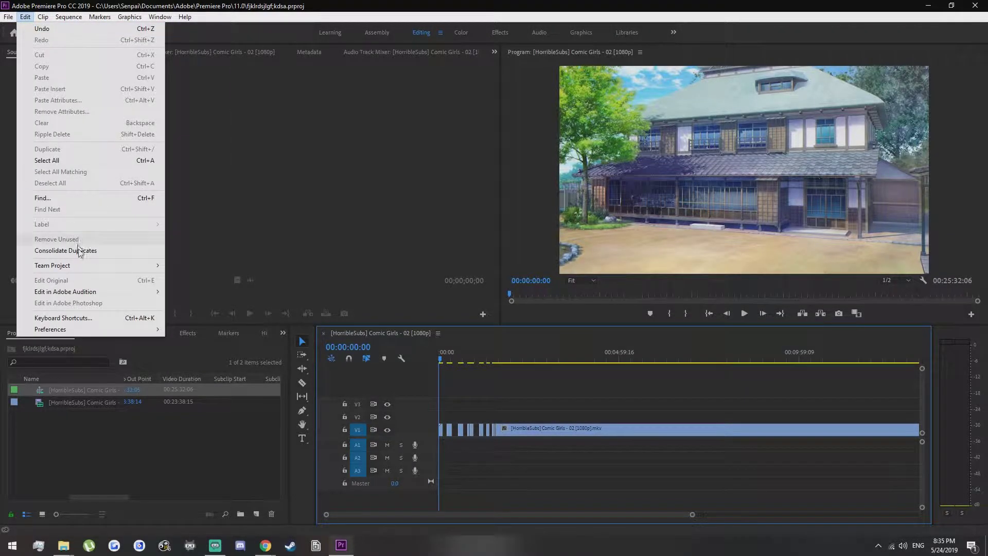
{"action": "mouse_move", "coordinate": [140, 329]}
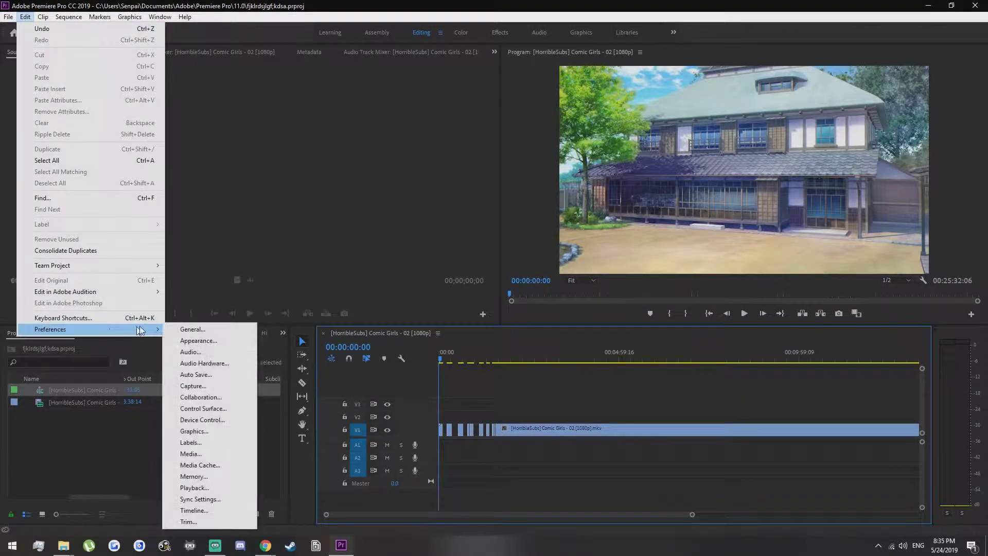
{"action": "left_click", "coordinate": [232, 375]}
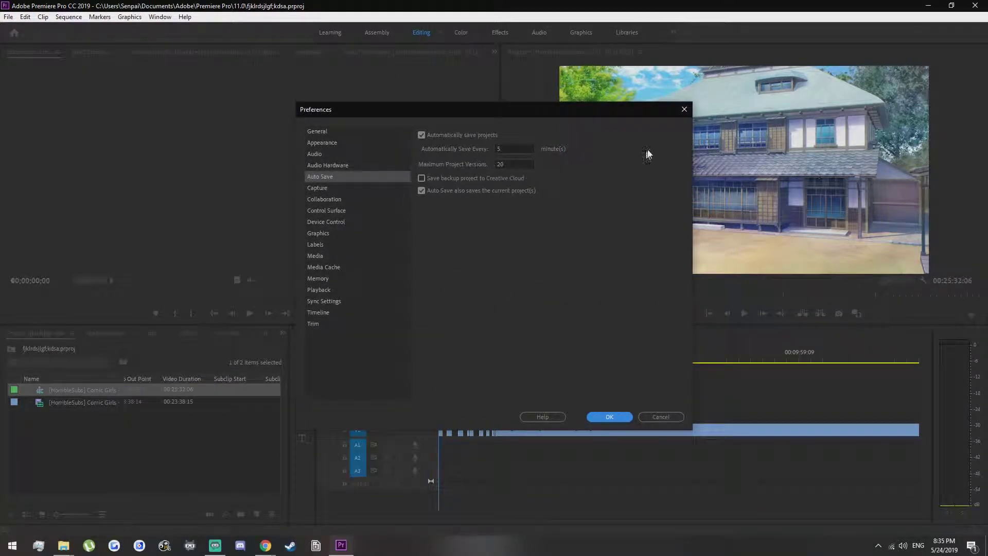
{"action": "left_click", "coordinate": [685, 109]}
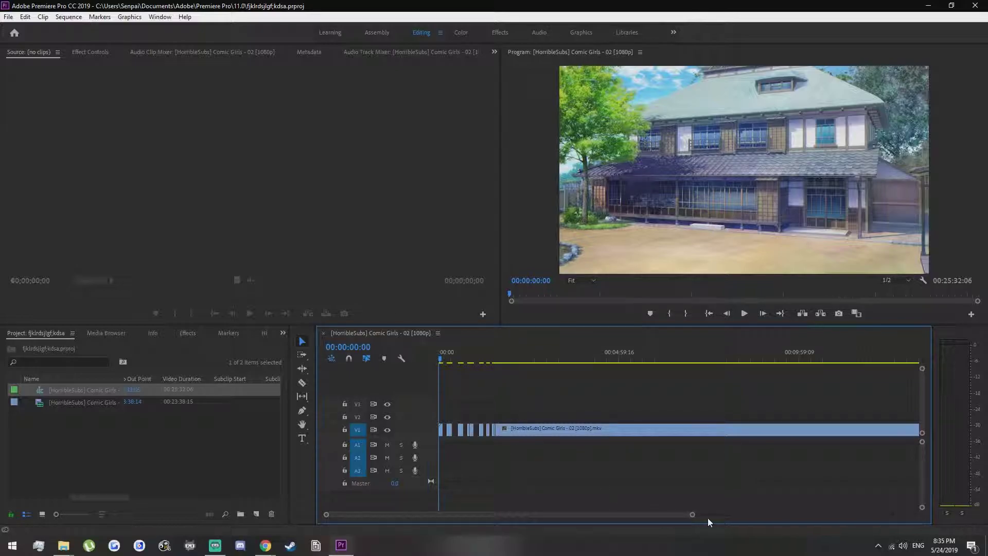
- Undo all the clip segment moves back to the original uninterrupted row of cuts on track V1
{"action": "left_click_drag", "start_coordinate": [694, 519], "coordinate": [565, 515]}
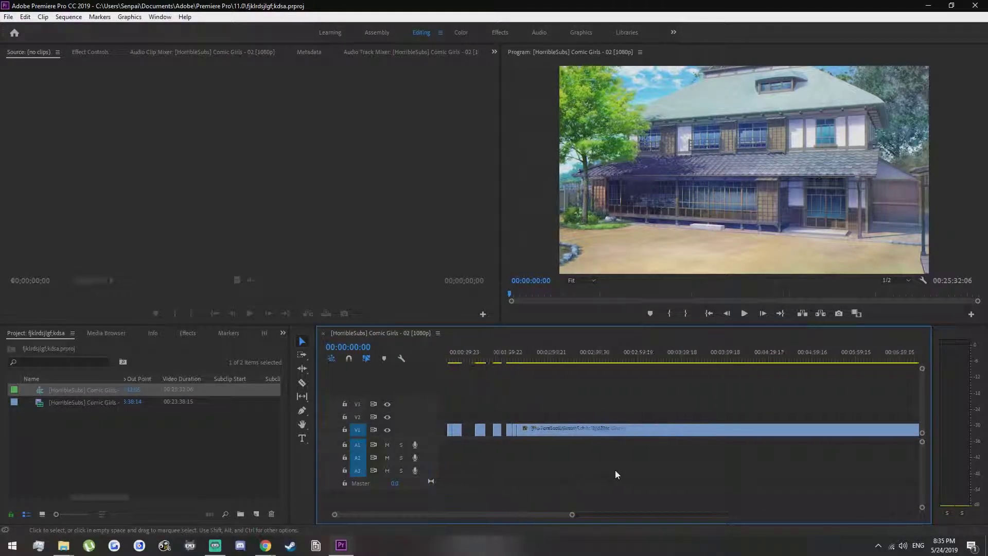
{"action": "key", "text": "ctrl+z"}
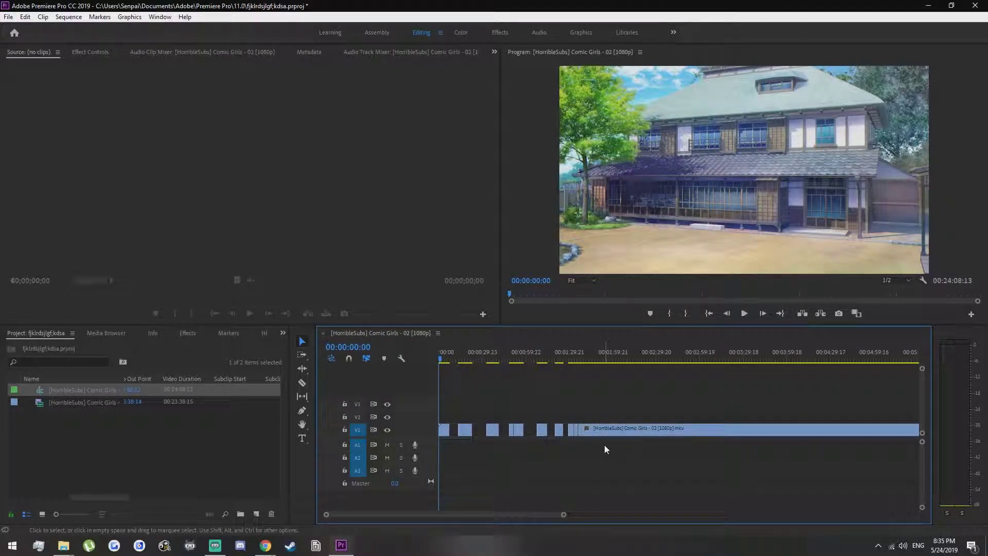
{"action": "left_click_drag", "start_coordinate": [536, 516], "coordinate": [751, 523]}
{"action": "key", "text": "ctrl+z"}
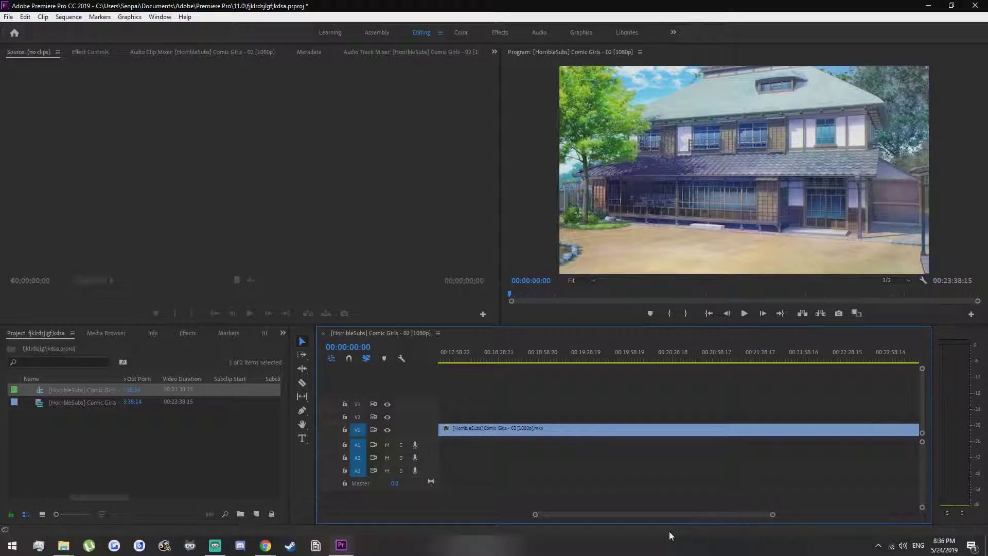
{"action": "left_click_drag", "start_coordinate": [690, 521], "coordinate": [482, 514]}
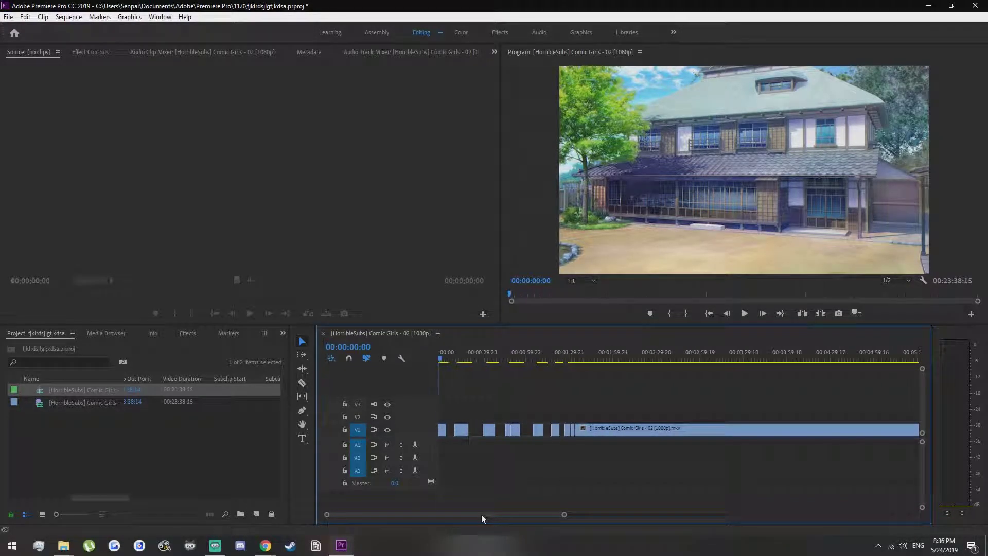
{"action": "key", "text": "ctrl+z"}
{"action": "key", "text": "ctrl+z"}
{"action": "key", "text": "ctrl+z"}
{"action": "key", "text": "ctrl+z"}
{"action": "key", "text": "ctrl+z"}
{"action": "key", "text": "ctrl+z"}
{"action": "key", "text": "ctrl+z"}
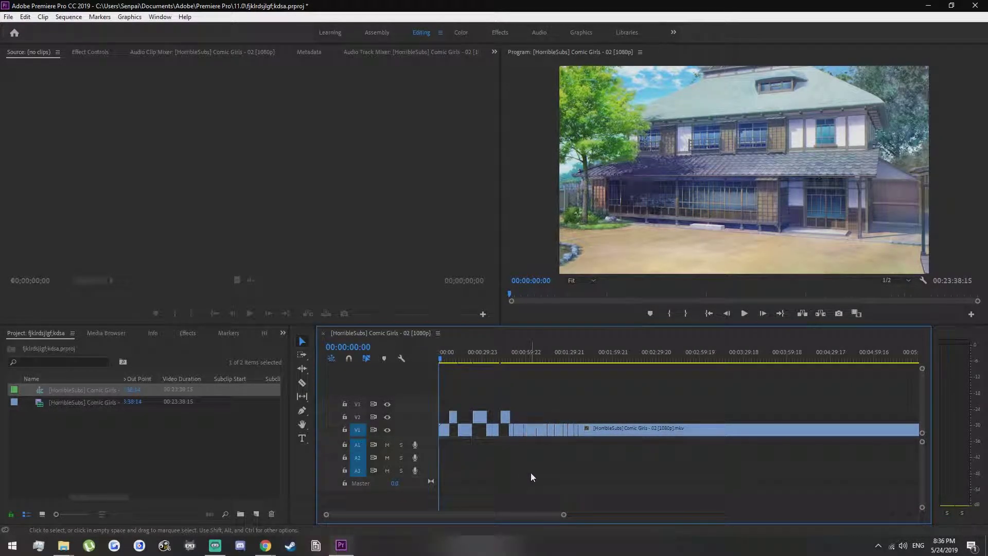
{"action": "key", "text": "ctrl+z"}
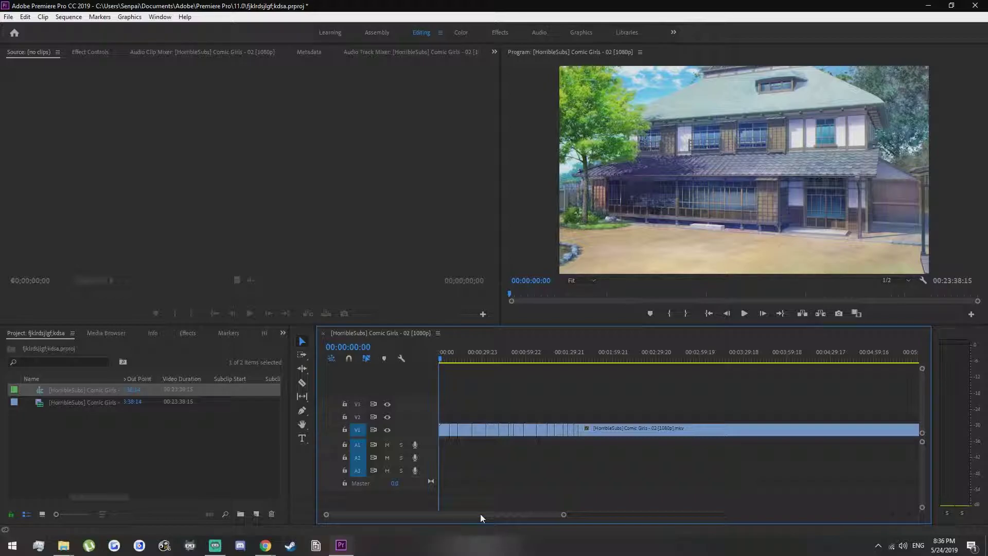
{"action": "key", "text": "super"}
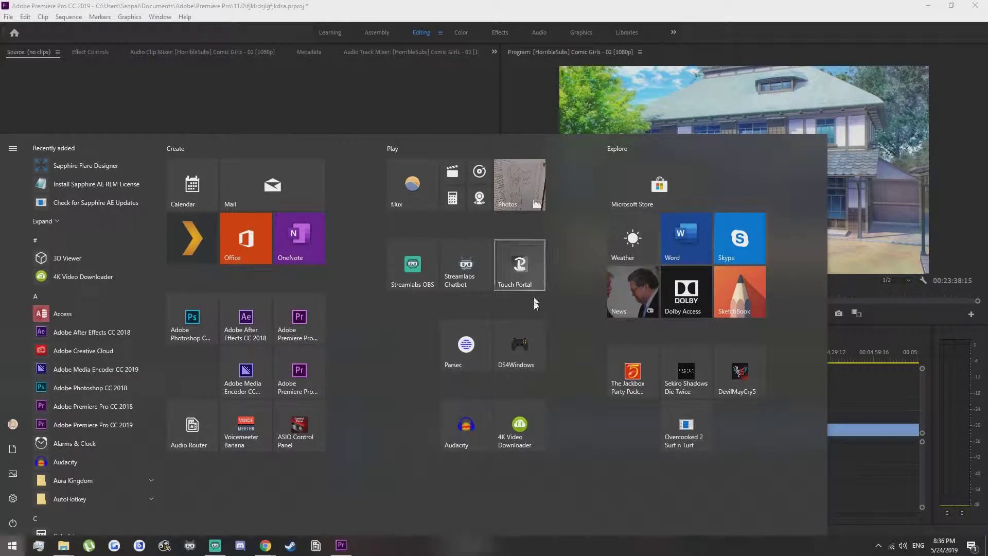
{"action": "left_click", "coordinate": [856, 394]}
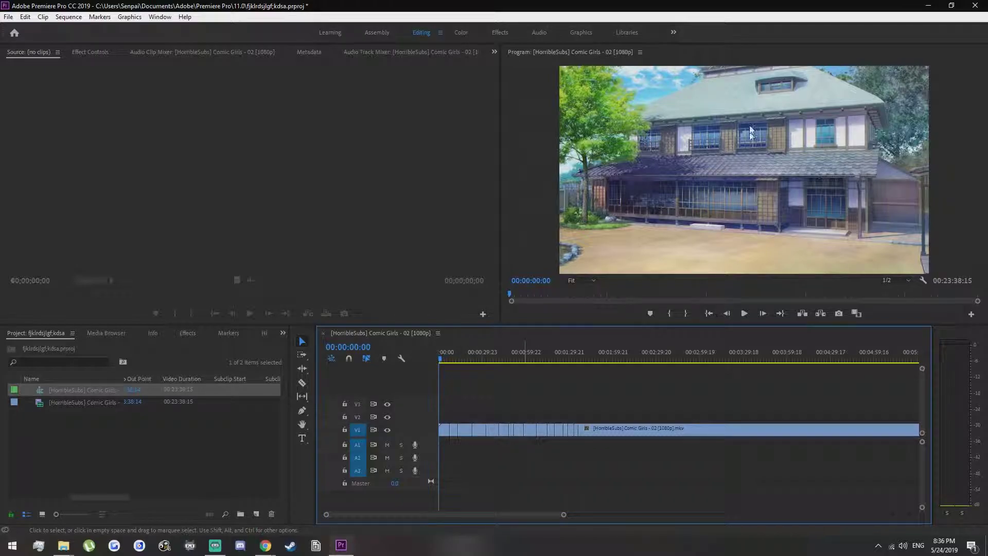
{"action": "left_click", "coordinate": [8, 17]}
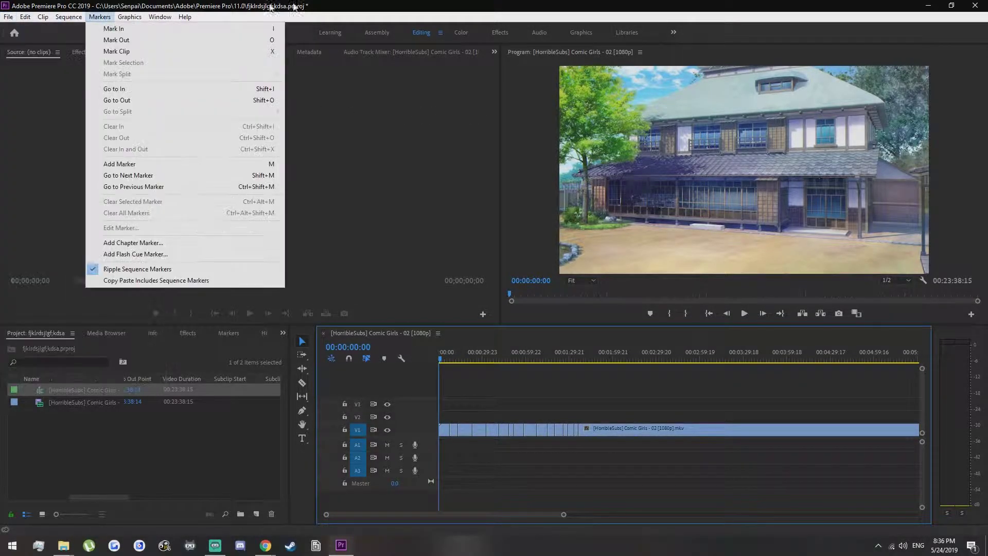
{"action": "left_click", "coordinate": [830, 2]}
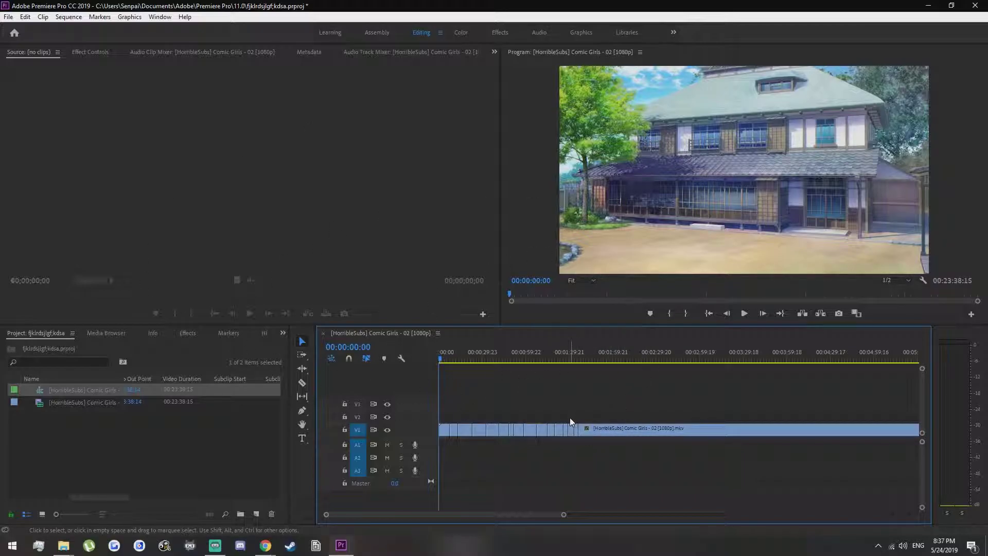
- Save the project, and try moving the third clip segment from track V1 up to V2
{"action": "key", "text": "ctrl+s"}
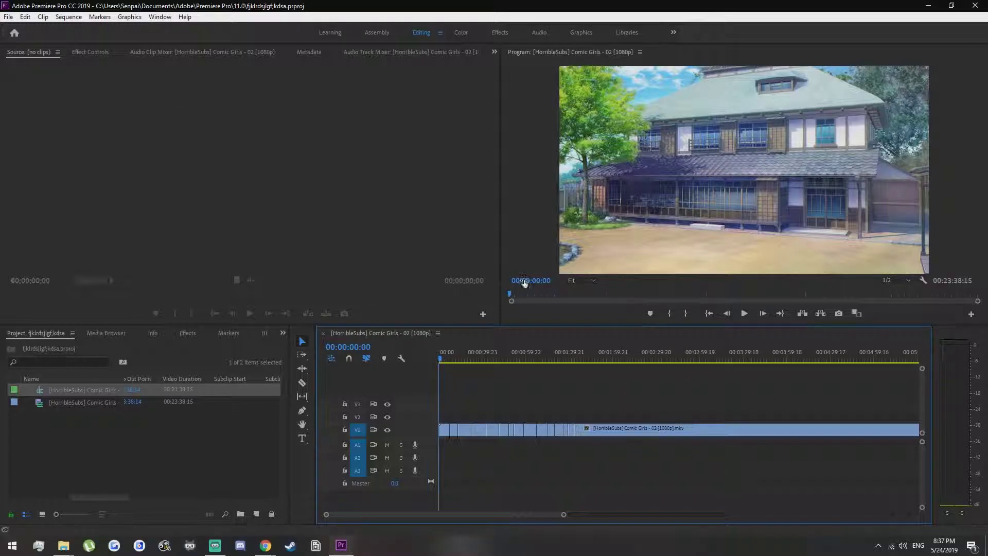
{"action": "mouse_move", "coordinate": [463, 429]}
{"action": "left_mouse_down"}
{"action": "mouse_move", "coordinate": [463, 406]}
{"action": "mouse_move", "coordinate": [466, 417]}
{"action": "left_mouse_up"}
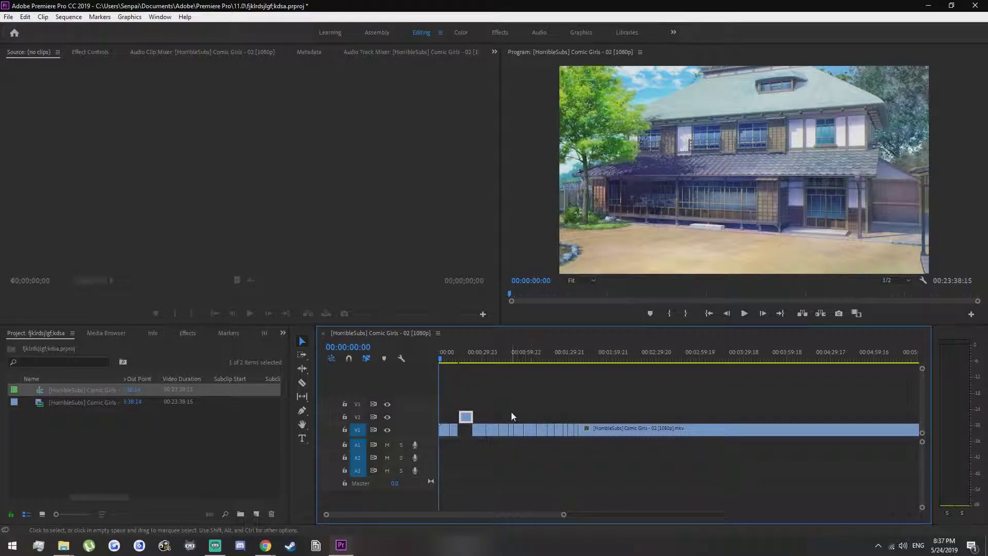
{"action": "key", "text": "ctrl+z"}
- Minimise the open windows and view the AutoHotkey website's home page in Chrome before returning to the desktop
{"action": "left_click", "coordinate": [927, 6]}
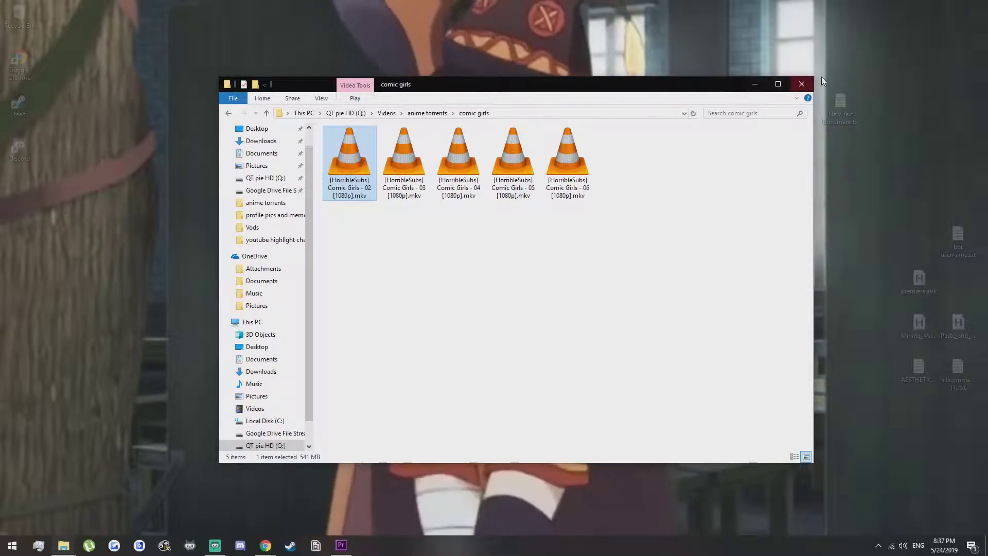
{"action": "left_click", "coordinate": [755, 83]}
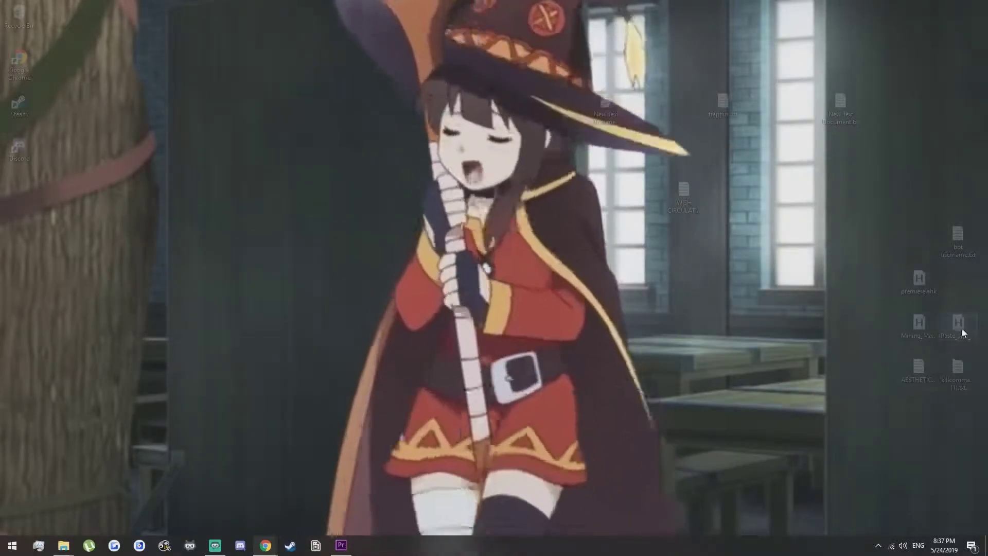
{"action": "mouse_move", "coordinate": [266, 544]}
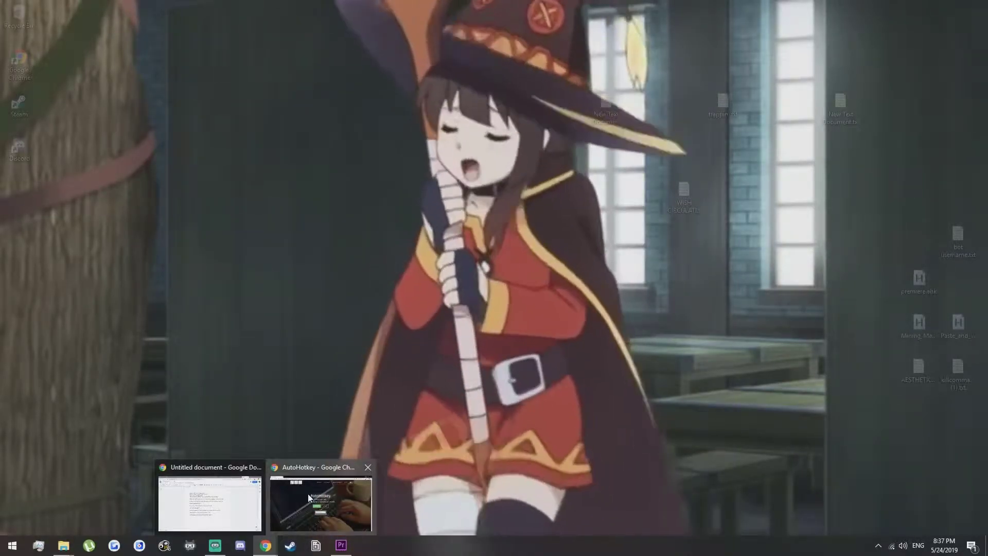
{"action": "left_click", "coordinate": [317, 495]}
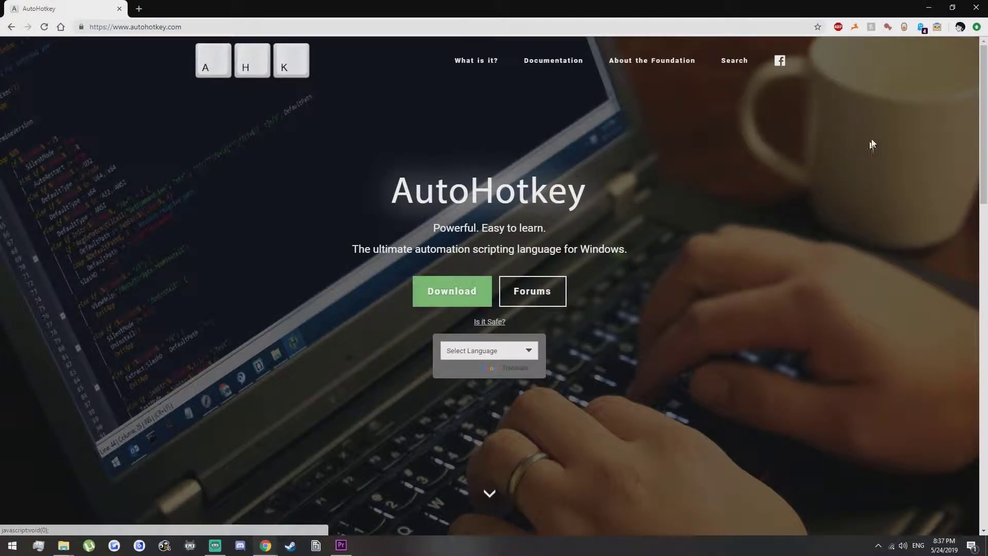
{"action": "left_click", "coordinate": [929, 8]}
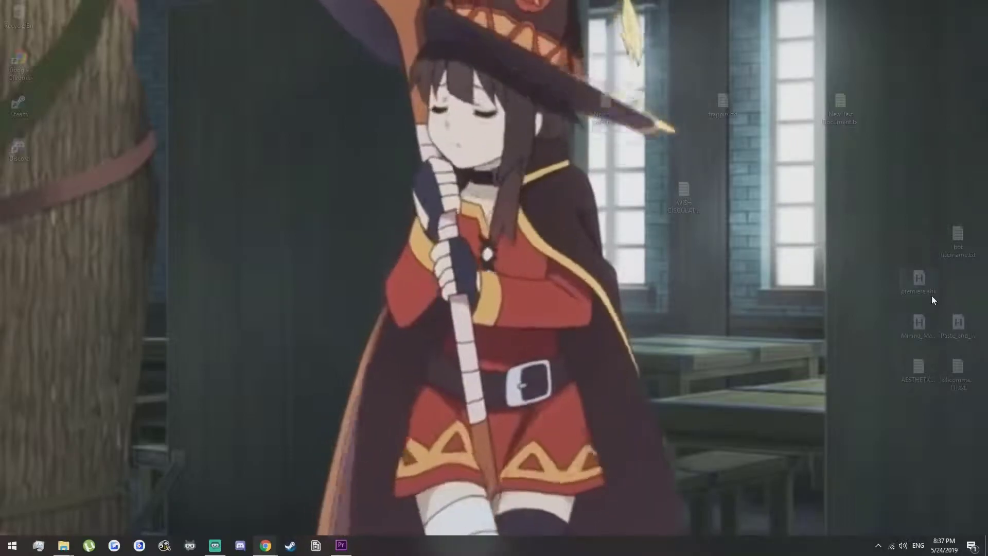
- Open the desktop script premiere.ahk in Notepad, examine its Numpad0 and / hotkey blocks, and minimise it
{"action": "right_click", "coordinate": [923, 279]}
{"action": "right_click", "coordinate": [918, 277]}
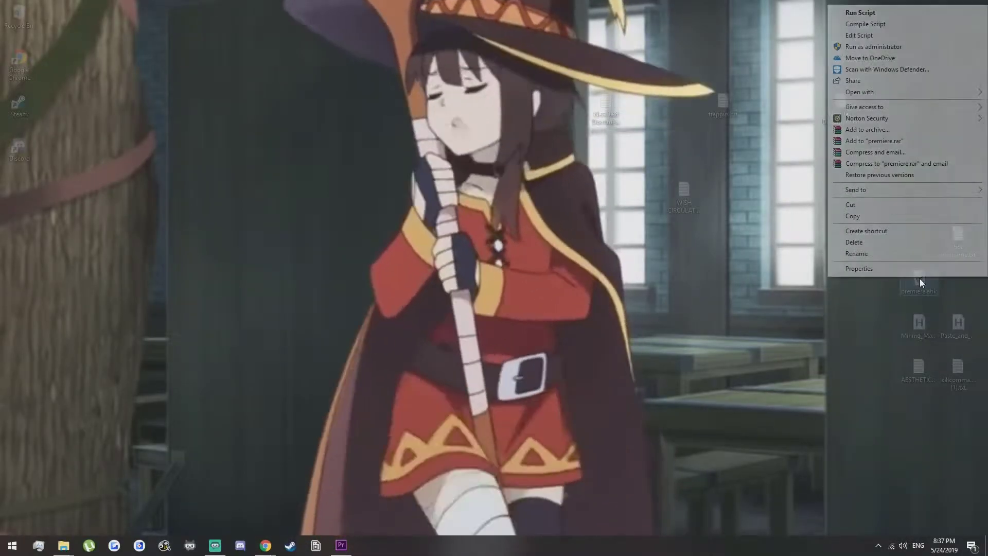
{"action": "left_click", "coordinate": [875, 36]}
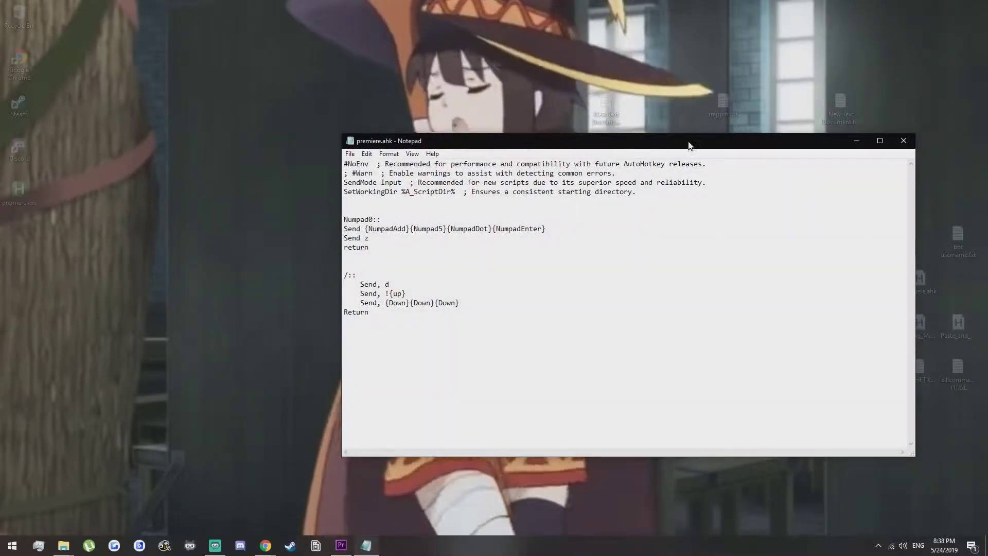
{"action": "left_click_drag", "start_coordinate": [695, 140], "coordinate": [577, 125]}
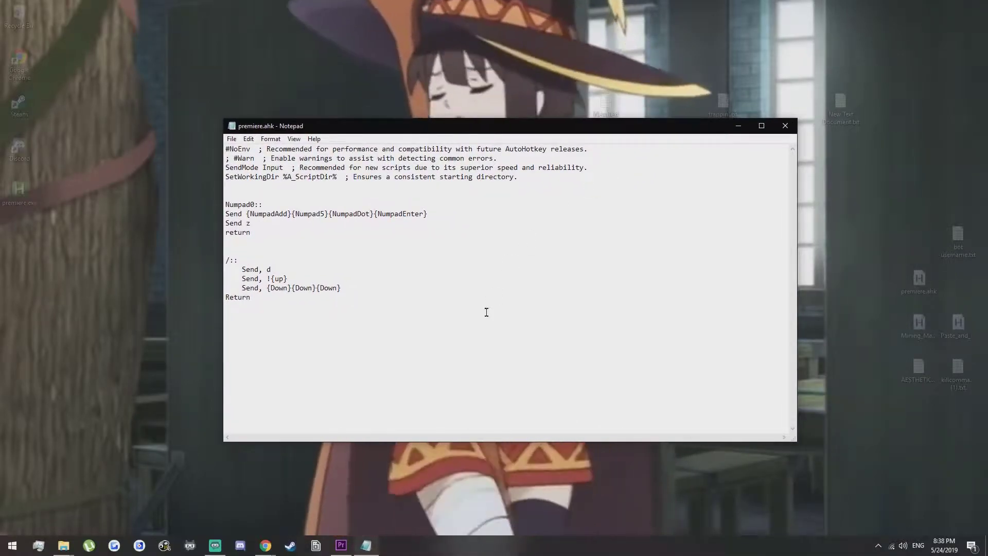
{"action": "left_click_drag", "start_coordinate": [379, 315], "coordinate": [580, 237]}
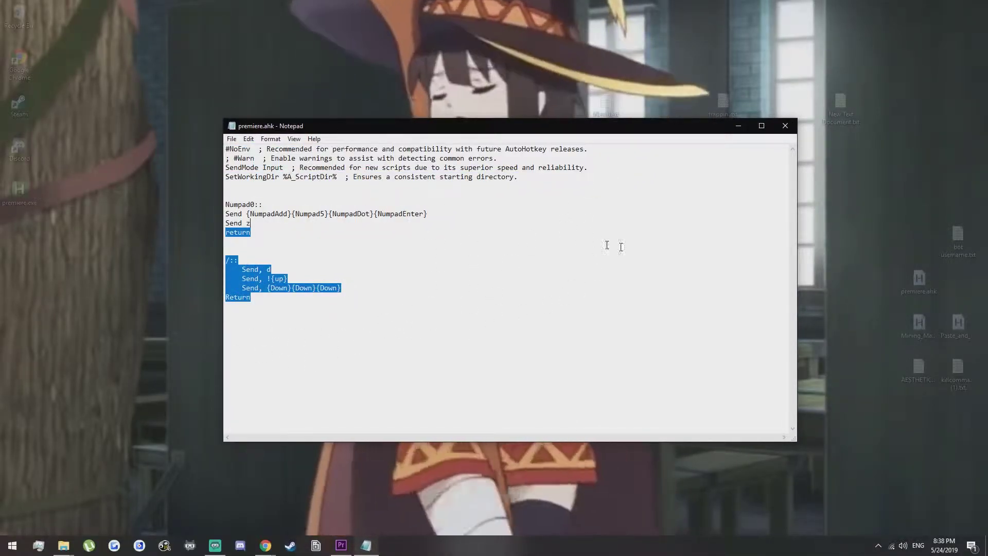
{"action": "left_click", "coordinate": [739, 126]}
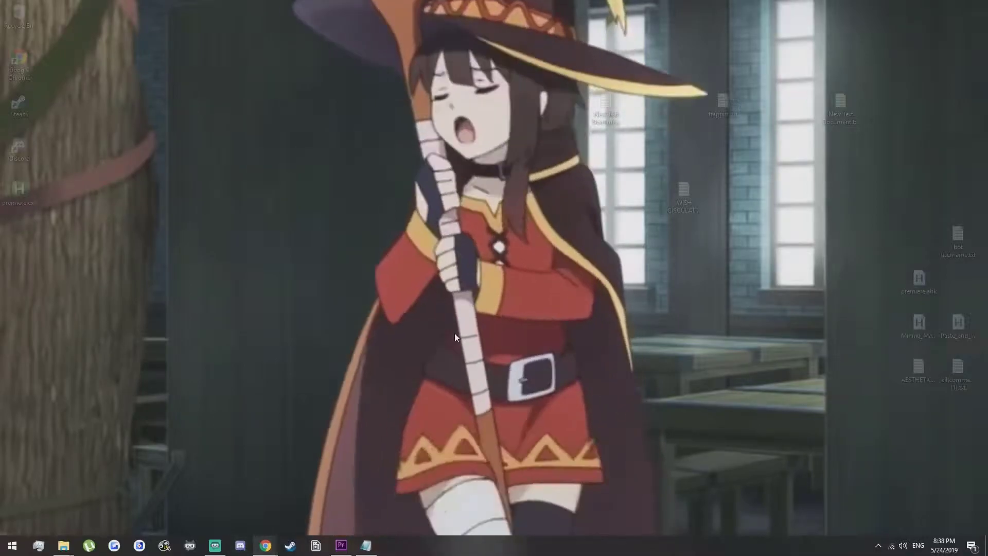
- Create a new AutoHotkey script on the desktop and delete it again
{"action": "right_click", "coordinate": [455, 333]}
{"action": "mouse_move", "coordinate": [550, 432]}
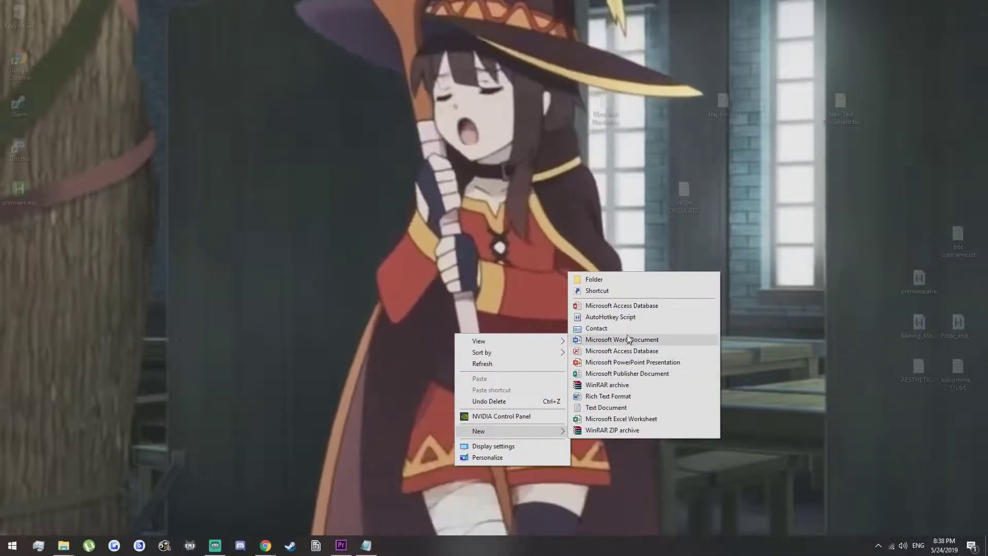
{"action": "left_click", "coordinate": [624, 318]}
{"action": "left_click", "coordinate": [520, 327]}
{"action": "key", "text": "Delete"}
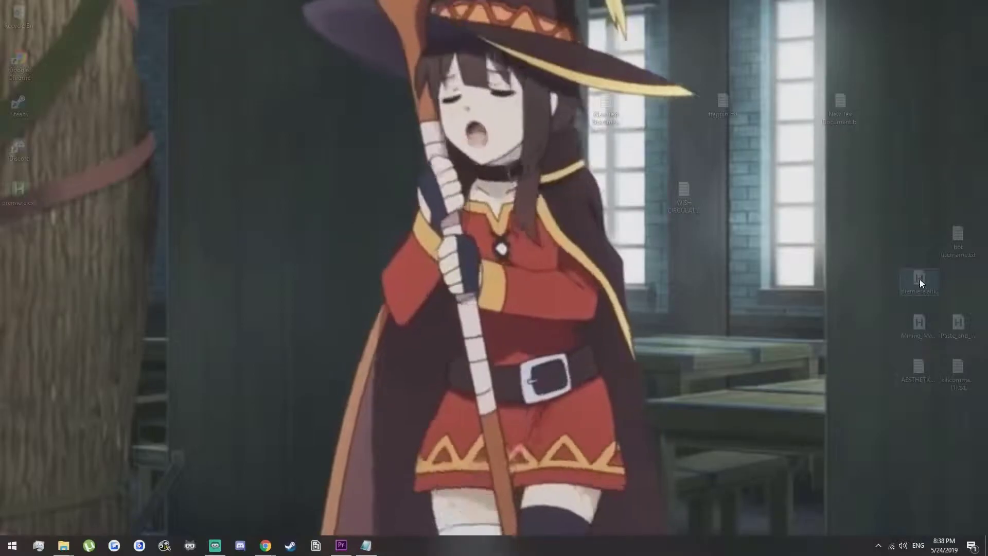
- Open the desktop script premiere.ahk for editing in Notepad and examine its Numpad0 hotkey block
{"action": "right_click", "coordinate": [919, 279]}
{"action": "key", "text": "e"}
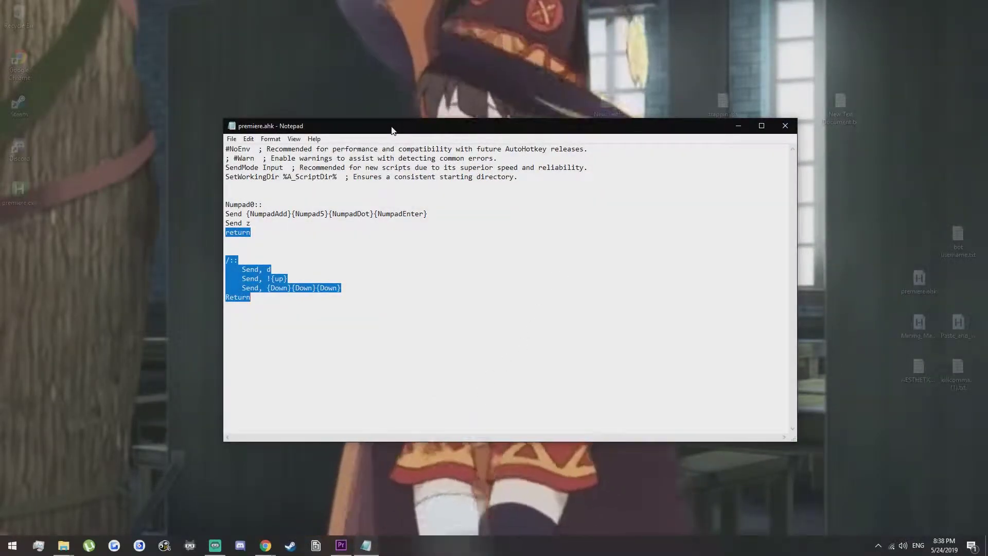
{"action": "left_click_drag", "start_coordinate": [391, 130], "coordinate": [417, 100]}
{"action": "left_click_drag", "start_coordinate": [304, 214], "coordinate": [245, 173]}
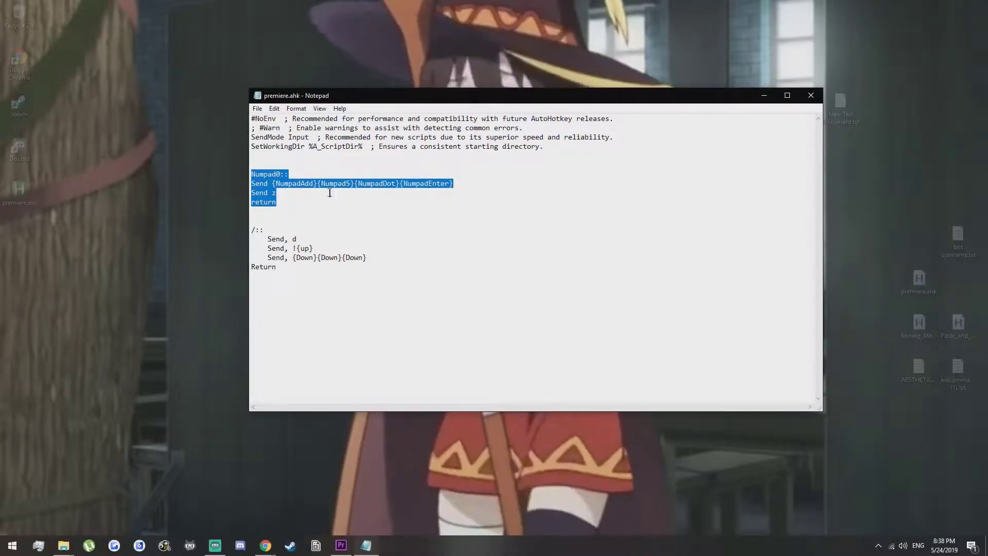
- Switch to Premiere Pro and undo all the earlier cuts in the Comic Girls clip on track V1
{"action": "left_click", "coordinate": [342, 547]}
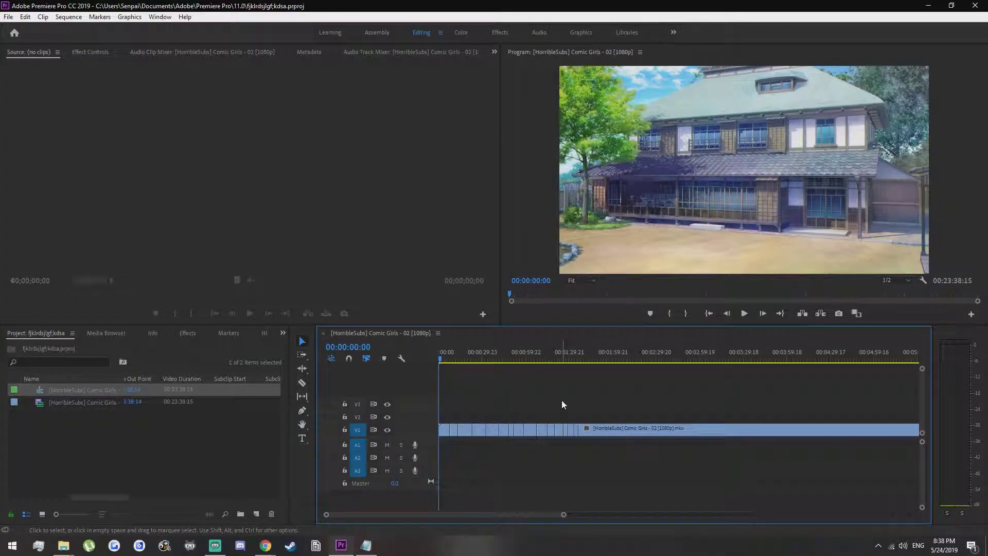
{"action": "key", "text": "ctrl+z"}
{"action": "key", "text": "ctrl+z"}
{"action": "key", "text": "ctrl+z"}
{"action": "key", "text": "ctrl+z"}
{"action": "key", "text": "ctrl+z"}
{"action": "key", "text": "ctrl+z"}
{"action": "key", "text": "ctrl+z"}
{"action": "key", "text": "ctrl+z"}
{"action": "key", "text": "ctrl+z"}
{"action": "key", "text": "ctrl+z"}
{"action": "key", "text": "ctrl+z"}
{"action": "key", "text": "ctrl+z"}
{"action": "key", "text": "ctrl+z"}
{"action": "key", "text": "ctrl+z"}
{"action": "key", "text": "ctrl+z"}
{"action": "key", "text": "ctrl+z"}
{"action": "key", "text": "ctrl+z"}
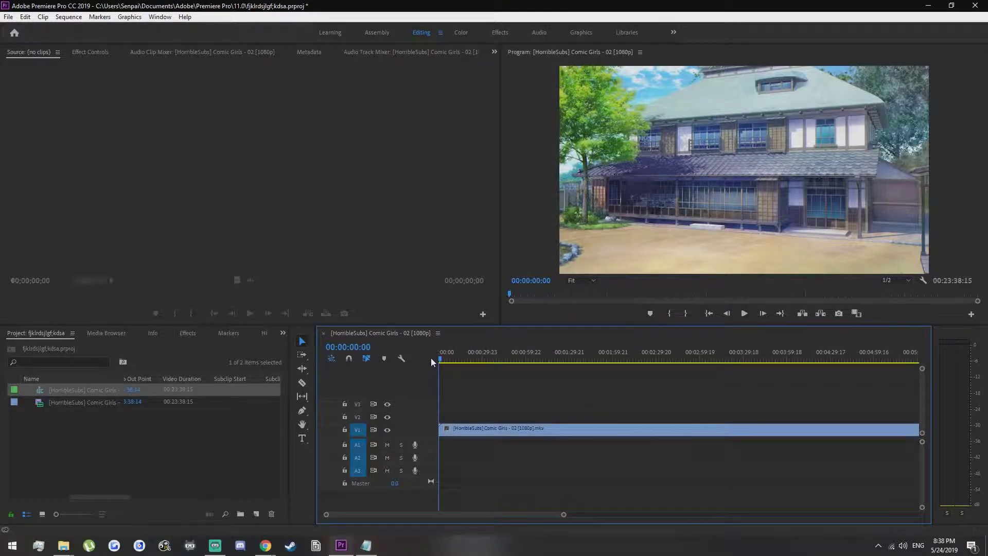
- Split the clip on track V1 every 5 seconds, from 00:00:05:00 through 00:00:40:00
{"action": "key", "text": "shift+Right"}
{"action": "key", "text": "ctrl+k"}
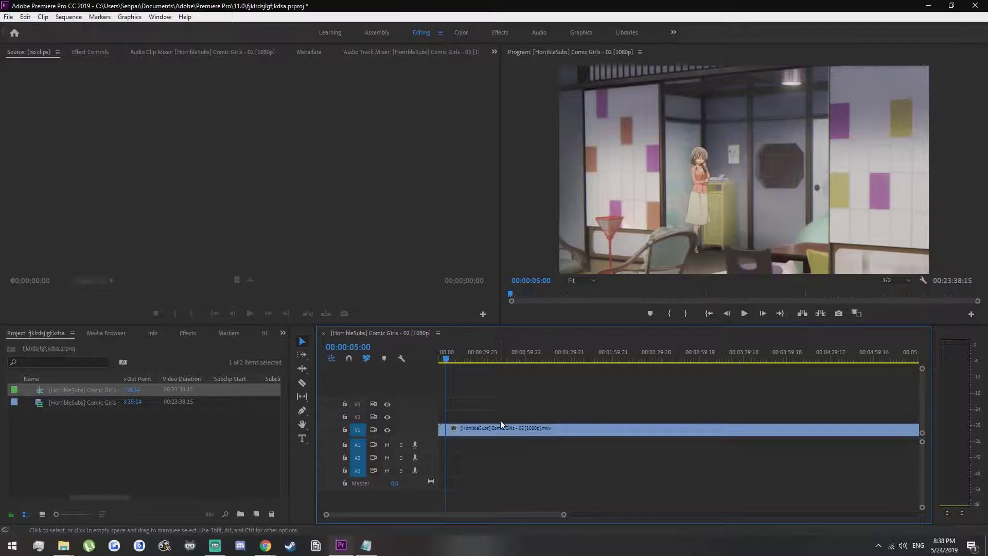
{"action": "key", "text": "shift+Right"}
{"action": "key", "text": "ctrl+k"}
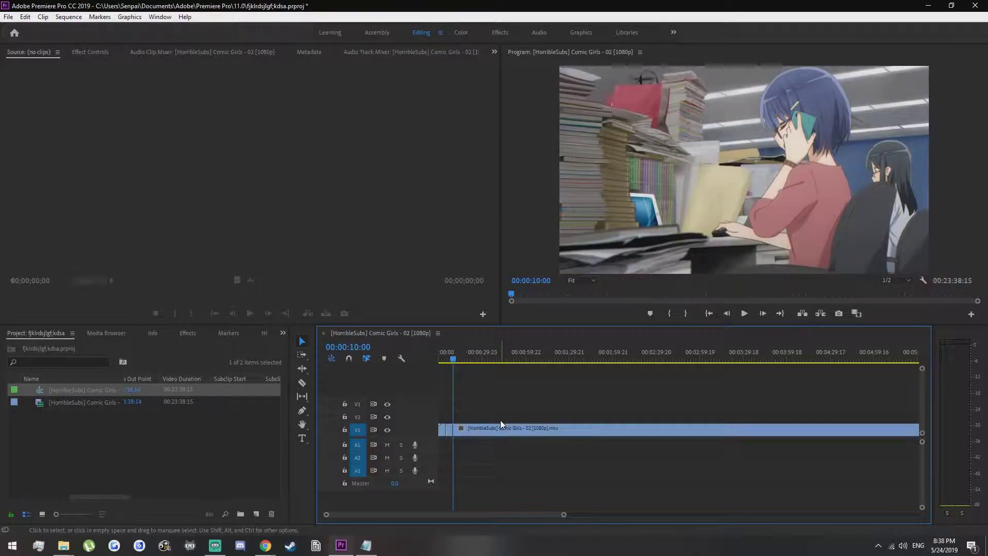
{"action": "key", "text": "shift+Right"}
{"action": "key", "text": "ctrl+k"}
{"action": "key", "text": "shift+Right"}
{"action": "key", "text": "ctrl+k"}
{"action": "key", "text": "shift+Right"}
{"action": "key", "text": "ctrl+k"}
{"action": "key", "text": "shift+Right"}
{"action": "key", "text": "ctrl+k"}
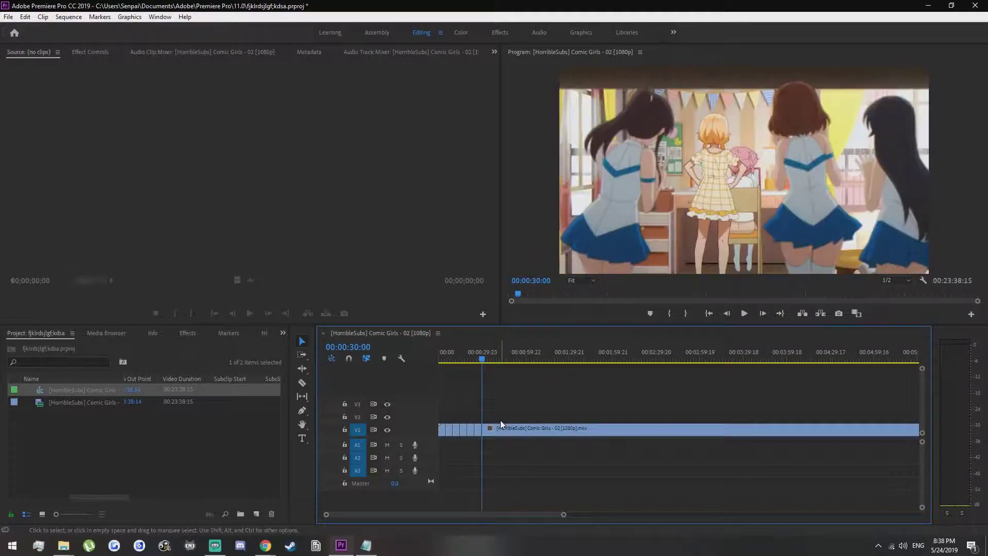
{"action": "key", "text": "shift+Right"}
{"action": "key", "text": "ctrl+k"}
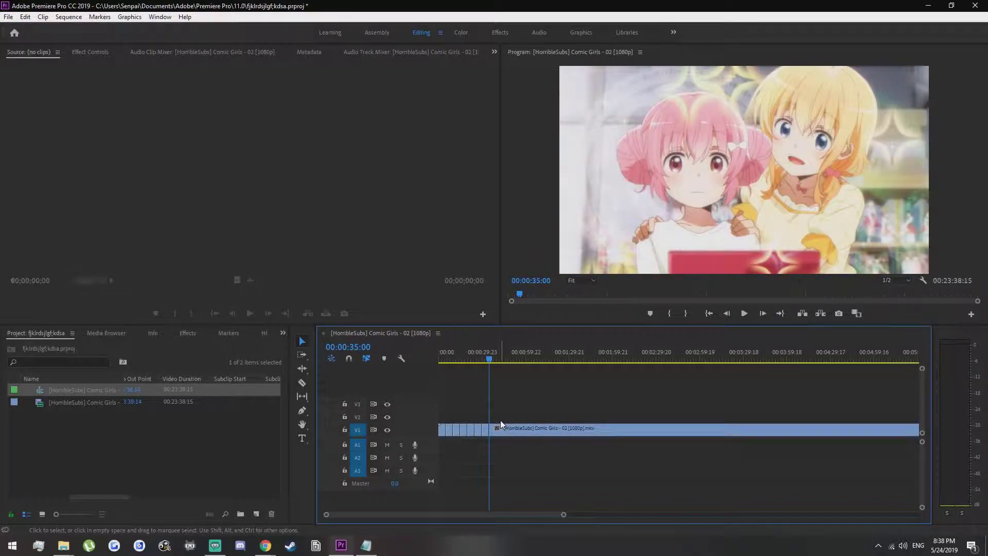
{"action": "key", "text": "shift+Right"}
{"action": "key", "text": "ctrl+k"}
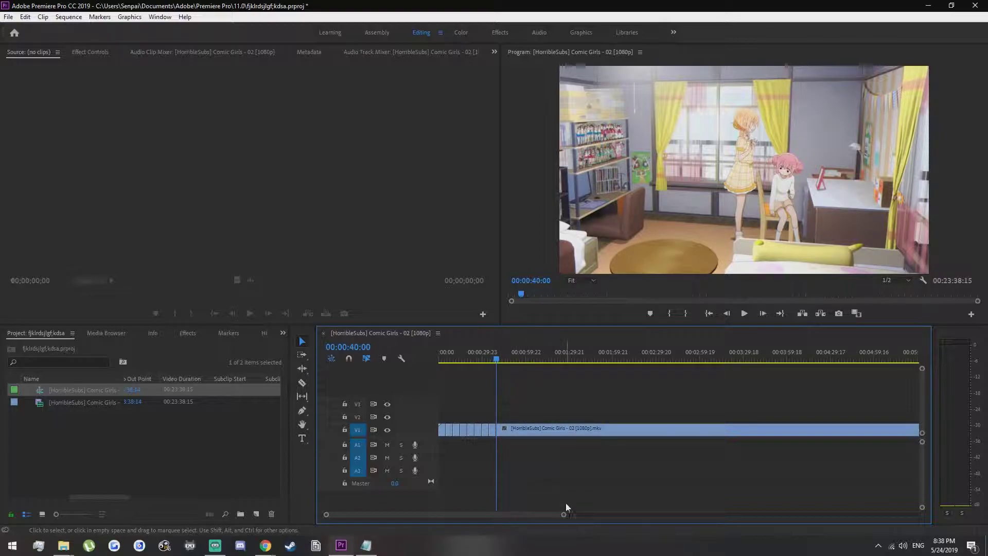
- Continue splitting the V1 clip at 5-second intervals from 00:00:45:00 through 00:02:35:00
{"action": "left_click_drag", "start_coordinate": [563, 516], "coordinate": [504, 516]}
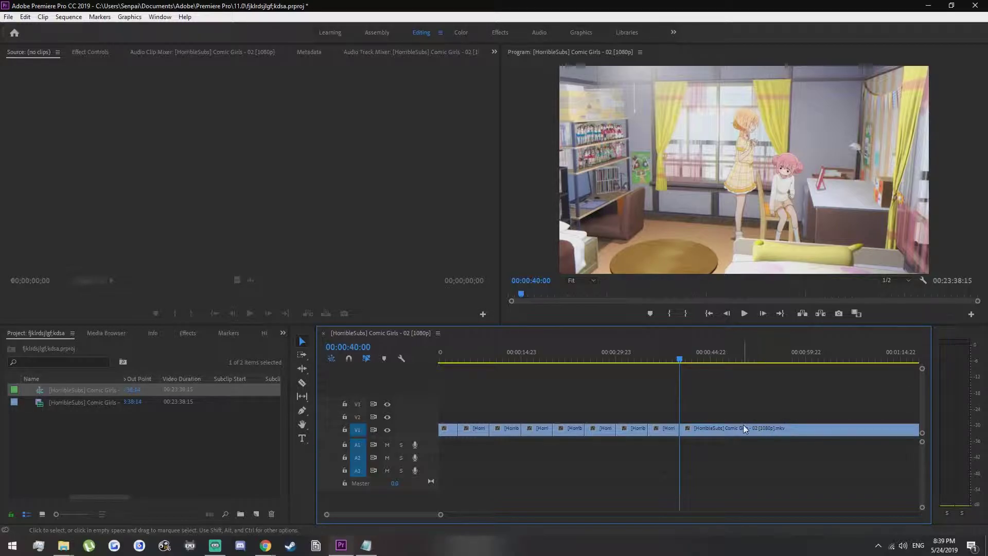
{"action": "mouse_move", "coordinate": [742, 427]}
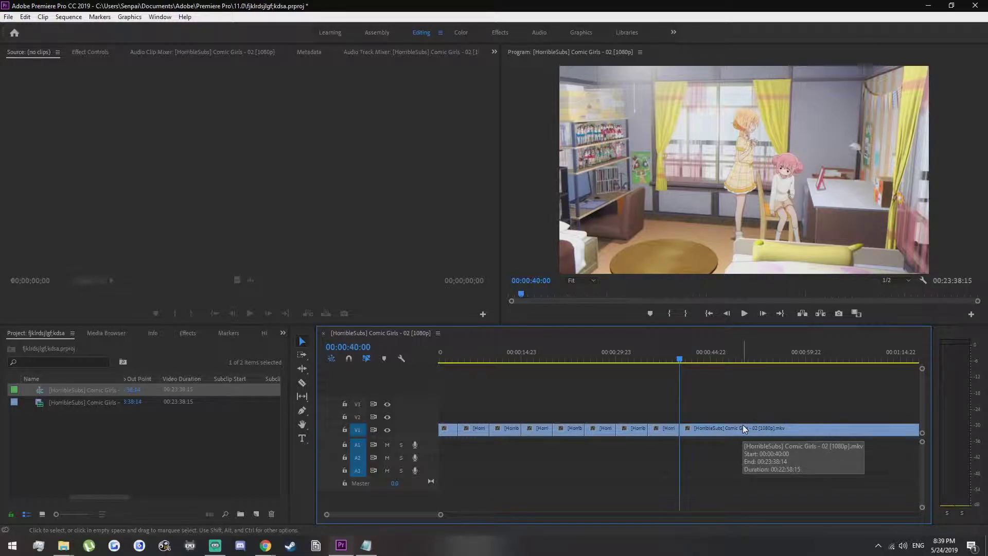
{"action": "left_click_drag", "start_coordinate": [441, 516], "coordinate": [634, 525]}
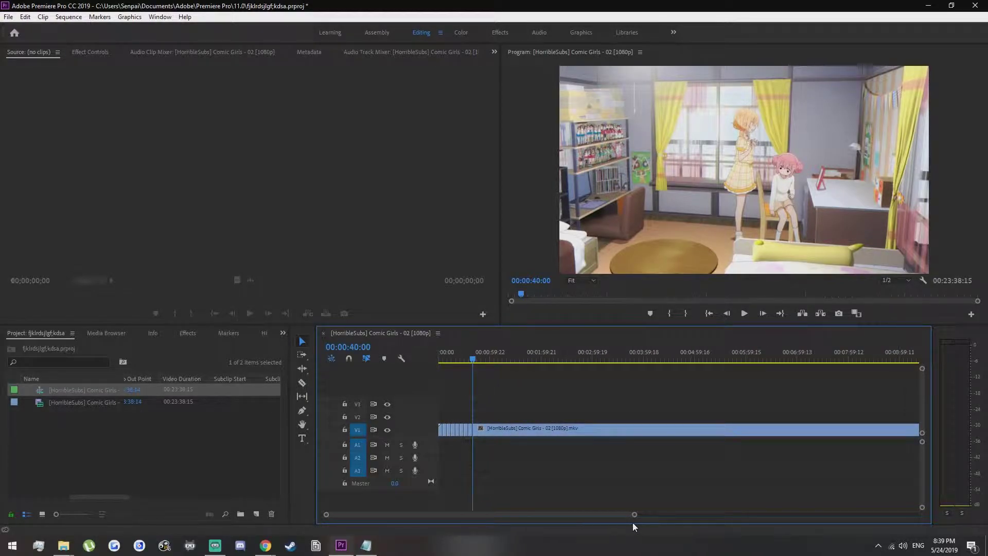
{"action": "key", "text": "shift+Right"}
{"action": "key", "text": "ctrl+k"}
{"action": "key", "text": "shift+Right"}
{"action": "key", "text": "ctrl+k"}
{"action": "key", "text": "shift+Right"}
{"action": "key", "text": "ctrl+k"}
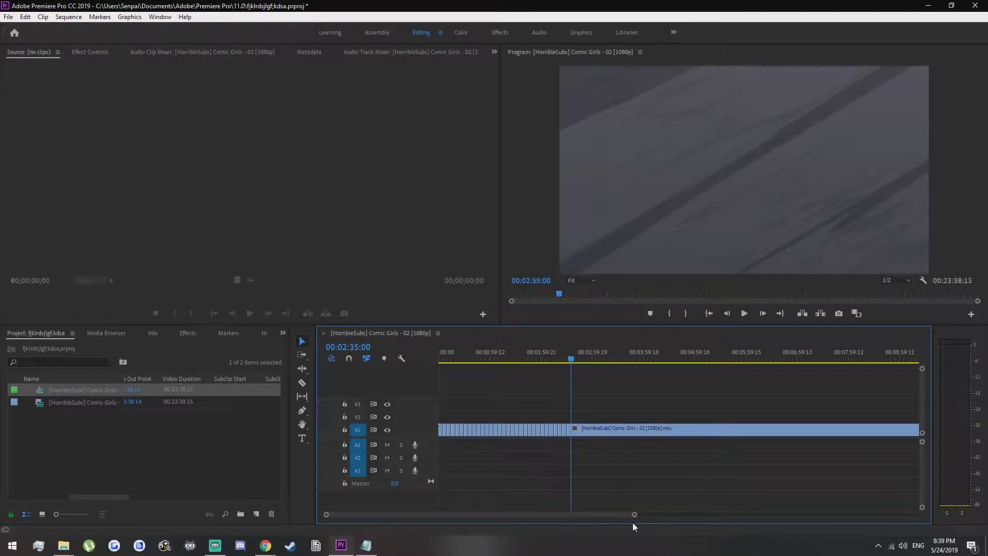
- Split the remaining V1 clip at every 5-second interval from 00:02:40:00 through 00:17:05:00
{"action": "key", "text": "shift+Right"}
{"action": "key", "text": "ctrl+k"}
{"action": "key", "text": "shift+Right"}
{"action": "key", "text": "ctrl+k"}
{"action": "key", "text": "shift+Right"}
{"action": "key", "text": "ctrl+k"}
{"action": "key", "text": "shift+Right"}
{"action": "key", "text": "ctrl+k"}
{"action": "key", "text": "shift+Right"}
{"action": "key", "text": "ctrl+k"}
{"action": "key", "text": "shift+Right"}
{"action": "key", "text": "ctrl+k"}
{"action": "key", "text": "shift+Right"}
{"action": "key", "text": "ctrl+k"}
{"action": "key", "text": "shift+Right"}
{"action": "key", "text": "ctrl+k"}
{"action": "key", "text": "shift+Right"}
{"action": "key", "text": "ctrl+k"}
{"action": "key", "text": "shift+Right"}
{"action": "key", "text": "ctrl+k"}
{"action": "key", "text": "shift+Right"}
{"action": "key", "text": "ctrl+k"}
{"action": "key", "text": "shift+Right"}
{"action": "key", "text": "ctrl+k"}
{"action": "key", "text": "shift+Right"}
{"action": "key", "text": "ctrl+k"}
{"action": "key", "text": "shift+Right"}
{"action": "key", "text": "ctrl+k"}
{"action": "key", "text": "shift+Right"}
{"action": "key", "text": "ctrl+k"}
{"action": "key", "text": "shift+Right"}
{"action": "key", "text": "ctrl+k"}
{"action": "key", "text": "shift+Right"}
{"action": "key", "text": "ctrl+k"}
{"action": "key", "text": "shift+Right"}
{"action": "key", "text": "ctrl+k"}
{"action": "key", "text": "shift+Right"}
{"action": "key", "text": "ctrl+k"}
{"action": "key", "text": "shift+Right"}
{"action": "key", "text": "ctrl+k"}
{"action": "key", "text": "shift+Right"}
{"action": "key", "text": "ctrl+k"}
{"action": "key", "text": "shift+Right"}
{"action": "key", "text": "ctrl+k"}
{"action": "key", "text": "shift+Right"}
{"action": "key", "text": "ctrl+k"}
{"action": "key", "text": "shift+Right"}
{"action": "key", "text": "ctrl+k"}
{"action": "key", "text": "shift+Right"}
{"action": "key", "text": "ctrl+k"}
{"action": "key", "text": "shift+Right"}
{"action": "key", "text": "ctrl+k"}
{"action": "key", "text": "shift+Right"}
{"action": "key", "text": "ctrl+k"}
{"action": "key", "text": "shift+Right"}
{"action": "key", "text": "ctrl+k"}
{"action": "key", "text": "shift+Right"}
{"action": "key", "text": "ctrl+k"}
{"action": "key", "text": "shift+Right"}
{"action": "key", "text": "ctrl+k"}
{"action": "key", "text": "shift+Right"}
{"action": "key", "text": "ctrl+k"}
{"action": "key", "text": "shift+Right"}
{"action": "key", "text": "ctrl+k"}
{"action": "key", "text": "shift+Right"}
{"action": "key", "text": "ctrl+k"}
{"action": "key", "text": "shift+Right"}
{"action": "key", "text": "ctrl+k"}
{"action": "key", "text": "shift+Right"}
{"action": "key", "text": "ctrl+k"}
{"action": "key", "text": "shift+Right"}
{"action": "key", "text": "ctrl+k"}
{"action": "key", "text": "shift+Right"}
{"action": "key", "text": "ctrl+k"}
{"action": "key", "text": "shift+Right"}
{"action": "key", "text": "ctrl+k"}
{"action": "key", "text": "shift+Right"}
{"action": "key", "text": "ctrl+k"}
{"action": "key", "text": "shift+Right"}
{"action": "key", "text": "ctrl+k"}
{"action": "key", "text": "shift+Right"}
{"action": "key", "text": "ctrl+k"}
{"action": "key", "text": "shift+Right"}
{"action": "key", "text": "ctrl+k"}
{"action": "key", "text": "shift+Right"}
{"action": "key", "text": "ctrl+k"}
{"action": "key", "text": "shift+Right"}
{"action": "key", "text": "ctrl+k"}
{"action": "key", "text": "shift+Right"}
{"action": "key", "text": "ctrl+k"}
{"action": "key", "text": "shift+Right"}
{"action": "key", "text": "ctrl+k"}
{"action": "key", "text": "shift+Right"}
{"action": "key", "text": "ctrl+k"}
{"action": "key", "text": "shift+Right"}
{"action": "key", "text": "ctrl+k"}
{"action": "key", "text": "shift+Right"}
{"action": "key", "text": "ctrl+k"}
{"action": "key", "text": "shift+Right"}
{"action": "key", "text": "ctrl+k"}
{"action": "key", "text": "shift+Right"}
{"action": "key", "text": "ctrl+k"}
{"action": "key", "text": "shift+Right"}
{"action": "key", "text": "ctrl+k"}
{"action": "key", "text": "shift+Right"}
{"action": "key", "text": "ctrl+k"}
{"action": "key", "text": "shift+Right"}
{"action": "key", "text": "ctrl+k"}
{"action": "key", "text": "shift+Right"}
{"action": "key", "text": "ctrl+k"}
{"action": "key", "text": "shift+Right"}
{"action": "key", "text": "ctrl+k"}
{"action": "key", "text": "shift+Right"}
{"action": "key", "text": "ctrl+k"}
{"action": "key", "text": "shift+Right"}
{"action": "key", "text": "ctrl+k"}
{"action": "key", "text": "shift+Right"}
{"action": "key", "text": "ctrl+k"}
{"action": "key", "text": "shift+Right"}
{"action": "key", "text": "ctrl+k"}
{"action": "key", "text": "shift+Right"}
{"action": "key", "text": "ctrl+k"}
{"action": "key", "text": "shift+Right"}
{"action": "key", "text": "ctrl+k"}
{"action": "key", "text": "shift+Right"}
{"action": "key", "text": "ctrl+k"}
{"action": "key", "text": "shift+Right"}
{"action": "key", "text": "ctrl+k"}
{"action": "key", "text": "shift+Right"}
{"action": "key", "text": "ctrl+k"}
{"action": "key", "text": "shift+Right"}
{"action": "key", "text": "ctrl+k"}
{"action": "key", "text": "shift+Right"}
{"action": "key", "text": "ctrl+k"}
{"action": "key", "text": "shift+Right"}
{"action": "key", "text": "ctrl+k"}
{"action": "left_click_drag", "start_coordinate": [576, 514], "coordinate": [659, 514]}
{"action": "key", "text": "shift+Right"}
{"action": "key", "text": "ctrl+k"}
{"action": "key", "text": "shift+Right"}
{"action": "key", "text": "ctrl+k"}
{"action": "key", "text": "shift+Right"}
{"action": "key", "text": "ctrl+k"}
{"action": "key", "text": "shift+Right"}
{"action": "key", "text": "ctrl+k"}
{"action": "key", "text": "shift+Right"}
{"action": "key", "text": "ctrl+k"}
{"action": "key", "text": "shift+Right"}
{"action": "key", "text": "ctrl+k"}
{"action": "key", "text": "shift+Right"}
{"action": "key", "text": "ctrl+k"}
{"action": "key", "text": "shift+Right"}
{"action": "key", "text": "ctrl+k"}
{"action": "key", "text": "shift+Right"}
{"action": "key", "text": "ctrl+k"}
{"action": "key", "text": "shift+Right"}
{"action": "key", "text": "ctrl+k"}
{"action": "key", "text": "shift+Right"}
{"action": "key", "text": "ctrl+k"}
{"action": "key", "text": "shift+Right"}
{"action": "key", "text": "ctrl+k"}
{"action": "key", "text": "shift+Right"}
{"action": "key", "text": "ctrl+k"}
{"action": "key", "text": "shift+Right"}
{"action": "key", "text": "ctrl+k"}
{"action": "key", "text": "shift+Right"}
{"action": "key", "text": "ctrl+k"}
{"action": "key", "text": "shift+Right"}
{"action": "key", "text": "ctrl+k"}
{"action": "key", "text": "shift+Right"}
{"action": "key", "text": "ctrl+k"}
{"action": "key", "text": "shift+Right"}
{"action": "key", "text": "ctrl+k"}
{"action": "key", "text": "shift+Right"}
{"action": "key", "text": "ctrl+k"}
{"action": "key", "text": "shift+Right"}
{"action": "key", "text": "ctrl+k"}
{"action": "key", "text": "shift+Right"}
{"action": "key", "text": "ctrl+k"}
{"action": "key", "text": "shift+Right"}
{"action": "key", "text": "ctrl+k"}
{"action": "key", "text": "shift+Right"}
{"action": "key", "text": "ctrl+k"}
{"action": "key", "text": "shift+Right"}
{"action": "key", "text": "ctrl+k"}
{"action": "key", "text": "shift+Right"}
{"action": "key", "text": "ctrl+k"}
{"action": "key", "text": "shift+Right"}
{"action": "key", "text": "ctrl+k"}
{"action": "key", "text": "shift+Right"}
{"action": "key", "text": "ctrl+k"}
{"action": "key", "text": "shift+Right"}
{"action": "key", "text": "ctrl+k"}
{"action": "key", "text": "shift+Right"}
{"action": "key", "text": "ctrl+k"}
{"action": "key", "text": "shift+Right"}
{"action": "key", "text": "ctrl+k"}
{"action": "key", "text": "shift+Right"}
{"action": "key", "text": "ctrl+k"}
{"action": "key", "text": "shift+Right"}
{"action": "key", "text": "ctrl+k"}
{"action": "key", "text": "shift+Right"}
{"action": "key", "text": "ctrl+k"}
{"action": "key", "text": "shift+Right"}
{"action": "key", "text": "ctrl+k"}
{"action": "key", "text": "shift+Right"}
{"action": "key", "text": "ctrl+k"}
{"action": "key", "text": "shift+Right"}
{"action": "key", "text": "ctrl+k"}
{"action": "key", "text": "shift+Right"}
{"action": "key", "text": "ctrl+k"}
{"action": "key", "text": "shift+Right"}
{"action": "key", "text": "ctrl+k"}
{"action": "key", "text": "shift+Right"}
{"action": "key", "text": "ctrl+k"}
{"action": "key", "text": "shift+Right"}
{"action": "key", "text": "ctrl+k"}
{"action": "key", "text": "shift+Right"}
{"action": "key", "text": "ctrl+k"}
{"action": "key", "text": "shift+Right"}
{"action": "key", "text": "ctrl+k"}
{"action": "key", "text": "shift+Right"}
{"action": "key", "text": "ctrl+k"}
{"action": "key", "text": "shift+Right"}
{"action": "key", "text": "ctrl+k"}
{"action": "key", "text": "shift+Right"}
{"action": "key", "text": "ctrl+k"}
{"action": "key", "text": "shift+Right"}
{"action": "key", "text": "ctrl+k"}
{"action": "key", "text": "shift+Right"}
{"action": "key", "text": "ctrl+k"}
{"action": "key", "text": "shift+Right"}
{"action": "key", "text": "ctrl+k"}
{"action": "key", "text": "shift+Right"}
{"action": "key", "text": "ctrl+k"}
{"action": "key", "text": "shift+Right"}
{"action": "key", "text": "ctrl+k"}
{"action": "key", "text": "shift+Right"}
{"action": "key", "text": "ctrl+k"}
{"action": "key", "text": "shift+Right"}
{"action": "key", "text": "ctrl+k"}
{"action": "key", "text": "shift+Right"}
{"action": "key", "text": "ctrl+k"}
{"action": "key", "text": "shift+Right"}
{"action": "key", "text": "ctrl+k"}
{"action": "key", "text": "shift+Right"}
{"action": "key", "text": "ctrl+k"}
{"action": "key", "text": "shift+Right"}
{"action": "key", "text": "ctrl+k"}
{"action": "key", "text": "shift+Right"}
{"action": "key", "text": "ctrl+k"}
{"action": "key", "text": "shift+Right"}
{"action": "key", "text": "ctrl+k"}
{"action": "key", "text": "shift+Right"}
{"action": "key", "text": "ctrl+k"}
{"action": "key", "text": "shift+Right"}
{"action": "key", "text": "ctrl+k"}
{"action": "key", "text": "shift+Right"}
{"action": "key", "text": "ctrl+k"}
{"action": "key", "text": "shift+Right"}
{"action": "key", "text": "ctrl+k"}
{"action": "key", "text": "shift+Right"}
{"action": "key", "text": "ctrl+k"}
{"action": "key", "text": "shift+Right"}
{"action": "key", "text": "ctrl+k"}
{"action": "key", "text": "shift+Right"}
{"action": "key", "text": "ctrl+k"}
{"action": "key", "text": "shift+Right"}
{"action": "key", "text": "ctrl+k"}
{"action": "key", "text": "shift+Right"}
{"action": "key", "text": "ctrl+k"}
{"action": "key", "text": "shift+Right"}
{"action": "key", "text": "ctrl+k"}
{"action": "key", "text": "shift+Right"}
{"action": "key", "text": "ctrl+k"}
{"action": "key", "text": "shift+Right"}
{"action": "key", "text": "ctrl+k"}
{"action": "key", "text": "shift+Right"}
{"action": "key", "text": "ctrl+k"}
{"action": "key", "text": "shift+Right"}
{"action": "key", "text": "ctrl+k"}
{"action": "key", "text": "shift+Right"}
{"action": "key", "text": "ctrl+k"}
{"action": "key", "text": "shift+Right"}
{"action": "key", "text": "ctrl+k"}
{"action": "key", "text": "shift+Right"}
{"action": "key", "text": "ctrl+k"}
{"action": "key", "text": "shift+Right"}
{"action": "key", "text": "ctrl+k"}
{"action": "key", "text": "shift+Right"}
{"action": "key", "text": "ctrl+k"}
{"action": "key", "text": "shift+Right"}
{"action": "key", "text": "ctrl+k"}
{"action": "key", "text": "shift+Right"}
{"action": "key", "text": "ctrl+k"}
{"action": "key", "text": "shift+Right"}
{"action": "key", "text": "ctrl+k"}
{"action": "key", "text": "shift+Right"}
{"action": "key", "text": "ctrl+k"}
{"action": "key", "text": "shift+Right"}
{"action": "key", "text": "ctrl+k"}
{"action": "key", "text": "shift+Right"}
{"action": "key", "text": "ctrl+k"}
{"action": "key", "text": "shift+Right"}
{"action": "key", "text": "ctrl+k"}
{"action": "key", "text": "shift+Right"}
{"action": "key", "text": "ctrl+k"}
{"action": "key", "text": "shift+Right"}
{"action": "key", "text": "ctrl+k"}
{"action": "key", "text": "shift+Right"}
{"action": "key", "text": "ctrl+k"}
{"action": "key", "text": "shift+Right"}
{"action": "key", "text": "ctrl+k"}
{"action": "key", "text": "shift+Right"}
{"action": "key", "text": "ctrl+k"}
{"action": "key", "text": "shift+Right"}
{"action": "key", "text": "ctrl+k"}
{"action": "key", "text": "shift+Right"}
{"action": "key", "text": "ctrl+k"}
{"action": "key", "text": "shift+Right"}
{"action": "key", "text": "ctrl+k"}
{"action": "key", "text": "shift+Right"}
{"action": "key", "text": "ctrl+k"}
{"action": "key", "text": "shift+Right"}
{"action": "key", "text": "ctrl+k"}
{"action": "key", "text": "shift+Right"}
{"action": "key", "text": "ctrl+k"}
{"action": "key", "text": "shift+Right"}
{"action": "key", "text": "ctrl+k"}
{"action": "key", "text": "shift+Right"}
{"action": "key", "text": "ctrl+k"}
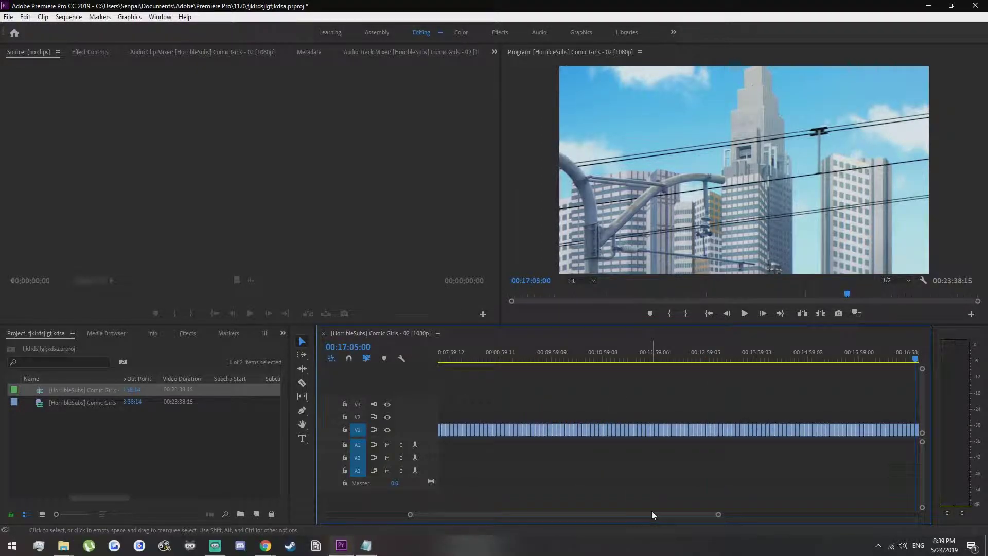
- Split the uncut end of the V1 clip every 5 seconds from 00:17:05:00 through 00:23:30:00, and advance the playhead to 00:23:35:00
{"action": "left_click_drag", "start_coordinate": [718, 517], "coordinate": [818, 525]}
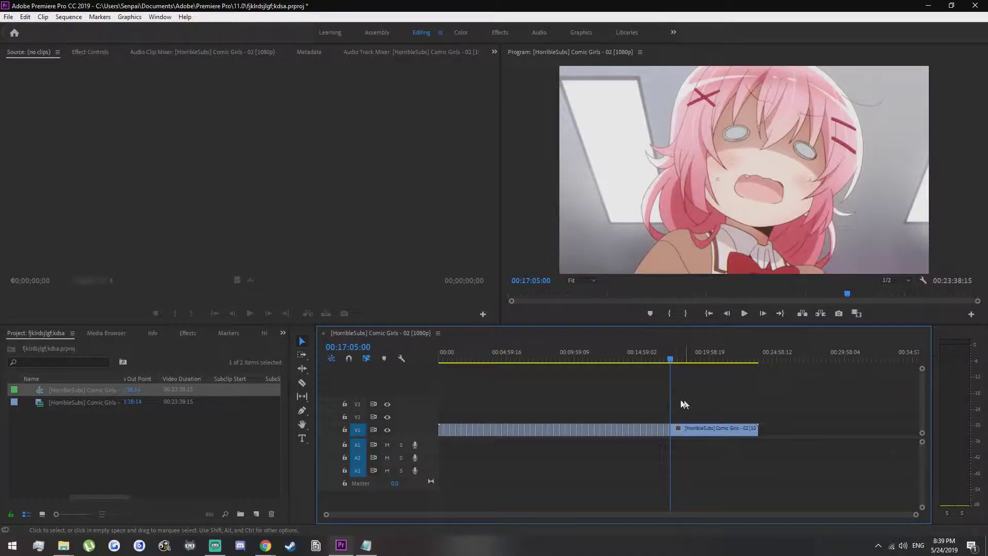
{"action": "key", "text": "ctrl+k"}
{"action": "key", "text": "shift+Right"}
{"action": "key", "text": "ctrl+k"}
{"action": "key", "text": "shift+Right"}
{"action": "key", "text": "ctrl+k"}
{"action": "key", "text": "shift+Right"}
{"action": "key", "text": "ctrl+k"}
{"action": "key", "text": "shift+Right"}
{"action": "key", "text": "ctrl+k"}
{"action": "key", "text": "shift+Right"}
{"action": "key", "text": "ctrl+k"}
{"action": "key", "text": "shift+Right"}
{"action": "key", "text": "ctrl+k"}
{"action": "key", "text": "shift+Right"}
{"action": "key", "text": "ctrl+k"}
{"action": "key", "text": "shift+Right"}
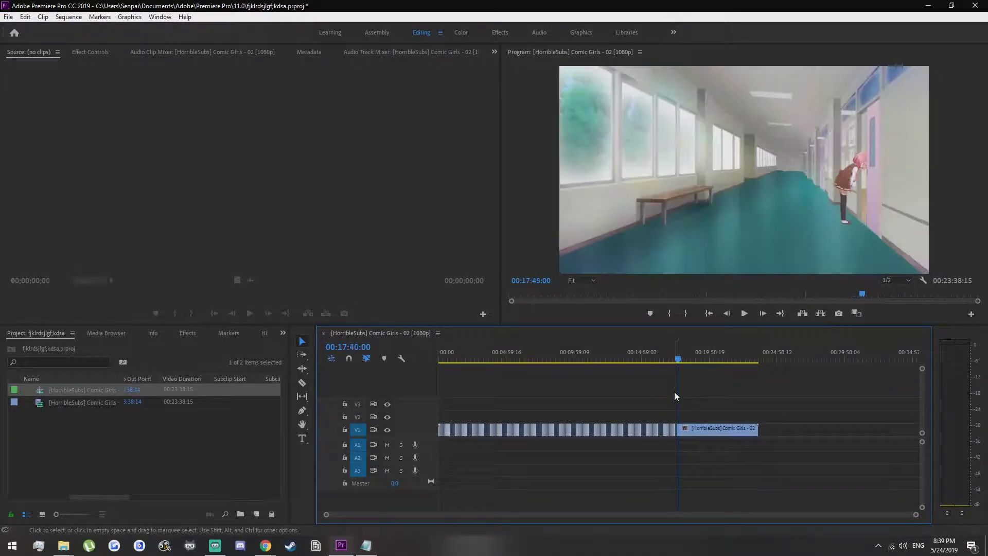
{"action": "key", "text": "ctrl+k"}
{"action": "key", "text": "shift+Right"}
{"action": "key", "text": "ctrl+k"}
{"action": "key", "text": "shift+Right"}
{"action": "key", "text": "ctrl+k"}
{"action": "key", "text": "shift+Right"}
{"action": "key", "text": "ctrl+k"}
{"action": "key", "text": "shift+Right"}
{"action": "key", "text": "ctrl+k"}
{"action": "key", "text": "shift+Right"}
{"action": "key", "text": "ctrl+k"}
{"action": "key", "text": "shift+Right"}
{"action": "key", "text": "ctrl+k"}
{"action": "key", "text": "shift+Right"}
{"action": "key", "text": "ctrl+k"}
{"action": "key", "text": "shift+Right"}
{"action": "key", "text": "ctrl+k"}
{"action": "key", "text": "shift+Right"}
{"action": "key", "text": "ctrl+k"}
{"action": "key", "text": "shift+Right"}
{"action": "key", "text": "ctrl+k"}
{"action": "key", "text": "shift+Right"}
{"action": "key", "text": "ctrl+k"}
{"action": "key", "text": "shift+Right"}
{"action": "key", "text": "ctrl+k"}
{"action": "key", "text": "shift+Right"}
{"action": "key", "text": "ctrl+k"}
{"action": "key", "text": "shift+Right"}
{"action": "key", "text": "ctrl+k"}
{"action": "key", "text": "shift+Right"}
{"action": "key", "text": "ctrl+k"}
{"action": "key", "text": "shift+Right"}
{"action": "key", "text": "ctrl+k"}
{"action": "key", "text": "shift+Right"}
{"action": "key", "text": "ctrl+k"}
{"action": "key", "text": "shift+Right"}
{"action": "key", "text": "ctrl+k"}
{"action": "key", "text": "shift+Right"}
{"action": "key", "text": "ctrl+k"}
{"action": "key", "text": "shift+Right"}
{"action": "key", "text": "ctrl+k"}
{"action": "key", "text": "shift+Right"}
{"action": "key", "text": "ctrl+k"}
{"action": "key", "text": "shift+Right"}
{"action": "key", "text": "ctrl+k"}
{"action": "key", "text": "shift+Right"}
{"action": "key", "text": "ctrl+k"}
{"action": "key", "text": "shift+Right"}
{"action": "key", "text": "ctrl+k"}
{"action": "key", "text": "shift+Right"}
{"action": "key", "text": "ctrl+k"}
{"action": "key", "text": "shift+Right"}
{"action": "key", "text": "ctrl+k"}
{"action": "key", "text": "shift+Right"}
{"action": "key", "text": "ctrl+k"}
{"action": "key", "text": "shift+Right"}
{"action": "key", "text": "ctrl+k"}
{"action": "key", "text": "shift+Right"}
{"action": "key", "text": "ctrl+k"}
{"action": "key", "text": "shift+Right"}
{"action": "key", "text": "ctrl+k"}
{"action": "key", "text": "shift+Right"}
{"action": "key", "text": "ctrl+k"}
{"action": "key", "text": "shift+Right"}
{"action": "key", "text": "ctrl+k"}
{"action": "key", "text": "shift+Right"}
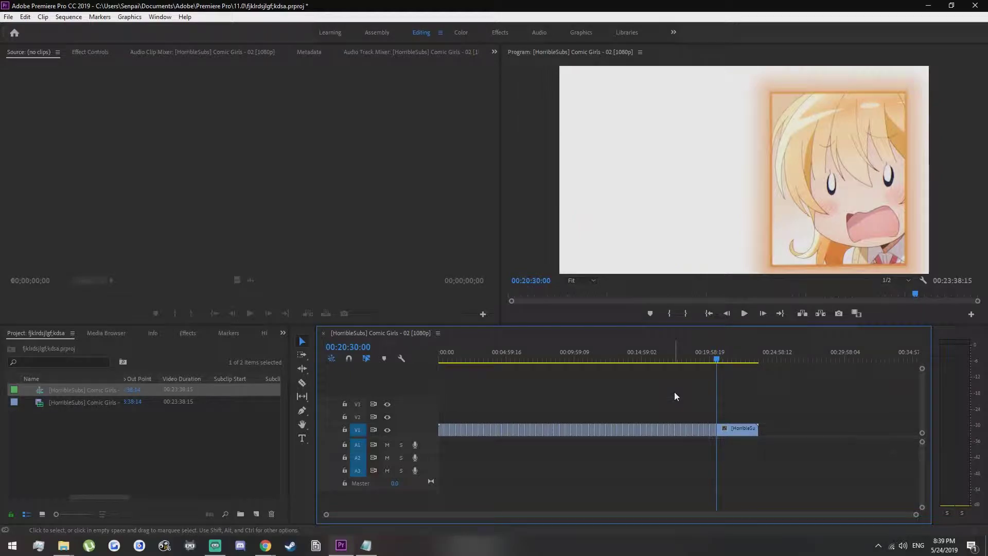
{"action": "key", "text": "ctrl+k"}
{"action": "key", "text": "shift+Right"}
{"action": "key", "text": "ctrl+k"}
{"action": "key", "text": "shift+Right"}
{"action": "key", "text": "ctrl+k"}
{"action": "key", "text": "shift+Right"}
{"action": "key", "text": "ctrl+k"}
{"action": "key", "text": "shift+Right"}
{"action": "key", "text": "ctrl+k"}
{"action": "key", "text": "shift+Right"}
{"action": "key", "text": "ctrl+k"}
{"action": "key", "text": "shift+Right"}
{"action": "key", "text": "ctrl+k"}
{"action": "key", "text": "shift+Right"}
{"action": "key", "text": "ctrl+k"}
{"action": "key", "text": "shift+Right"}
{"action": "key", "text": "ctrl+k"}
{"action": "key", "text": "shift+Right"}
{"action": "key", "text": "ctrl+k"}
{"action": "key", "text": "shift+Right"}
{"action": "key", "text": "ctrl+k"}
{"action": "key", "text": "shift+Right"}
{"action": "key", "text": "ctrl+k"}
{"action": "key", "text": "shift+Right"}
{"action": "key", "text": "ctrl+k"}
{"action": "key", "text": "shift+Right"}
{"action": "key", "text": "ctrl+k"}
{"action": "key", "text": "shift+Right"}
{"action": "key", "text": "ctrl+k"}
{"action": "key", "text": "shift+Right"}
{"action": "key", "text": "ctrl+k"}
{"action": "key", "text": "shift+Right"}
{"action": "key", "text": "ctrl+k"}
{"action": "key", "text": "shift+Right"}
{"action": "key", "text": "ctrl+k"}
{"action": "key", "text": "shift+Right"}
{"action": "key", "text": "ctrl+k"}
{"action": "key", "text": "shift+Right"}
{"action": "key", "text": "ctrl+k"}
{"action": "key", "text": "shift+Right"}
{"action": "key", "text": "ctrl+k"}
{"action": "key", "text": "shift+Right"}
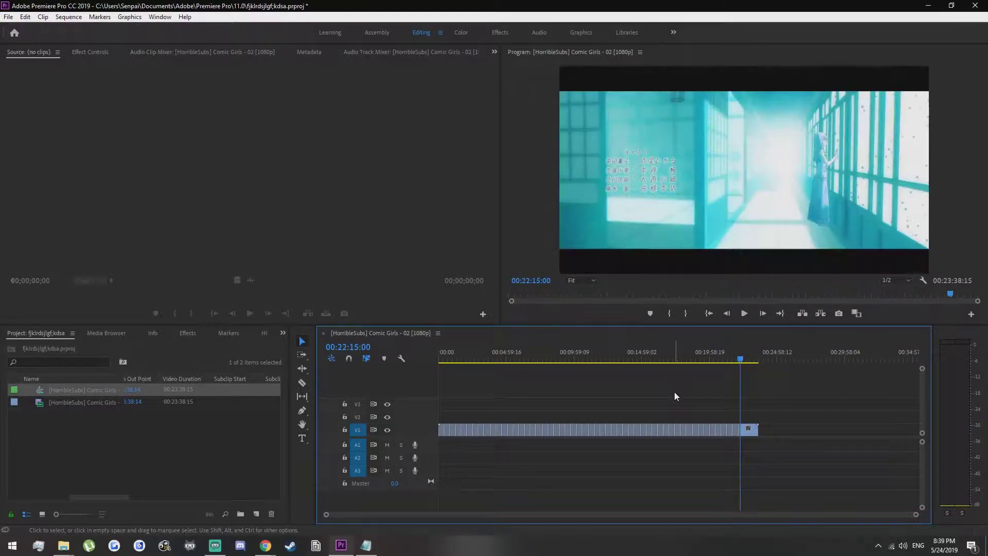
{"action": "key", "text": "ctrl+k"}
{"action": "key", "text": "shift+Right"}
{"action": "key", "text": "ctrl+k"}
{"action": "key", "text": "shift+Right"}
{"action": "key", "text": "ctrl+k"}
{"action": "key", "text": "shift+Right"}
{"action": "key", "text": "ctrl+k"}
{"action": "key", "text": "shift+Right"}
{"action": "key", "text": "ctrl+k"}
{"action": "key", "text": "shift+Right"}
{"action": "key", "text": "ctrl+k"}
{"action": "key", "text": "shift+Right"}
{"action": "key", "text": "ctrl+k"}
{"action": "key", "text": "shift+Right"}
{"action": "key", "text": "ctrl+k"}
{"action": "key", "text": "shift+Right"}
{"action": "key", "text": "ctrl+k"}
{"action": "key", "text": "shift+Right"}
{"action": "key", "text": "ctrl+k"}
{"action": "key", "text": "shift+Right"}
{"action": "key", "text": "ctrl+k"}
{"action": "key", "text": "shift+Right"}
{"action": "key", "text": "ctrl+k"}
{"action": "key", "text": "shift+Right"}
{"action": "key", "text": "ctrl+k"}
{"action": "key", "text": "shift+Right"}
{"action": "key", "text": "ctrl+k"}
{"action": "key", "text": "shift+Right"}
{"action": "key", "text": "ctrl+k"}
{"action": "key", "text": "shift+Right"}
{"action": "key", "text": "ctrl+k"}
{"action": "key", "text": "shift+Right"}
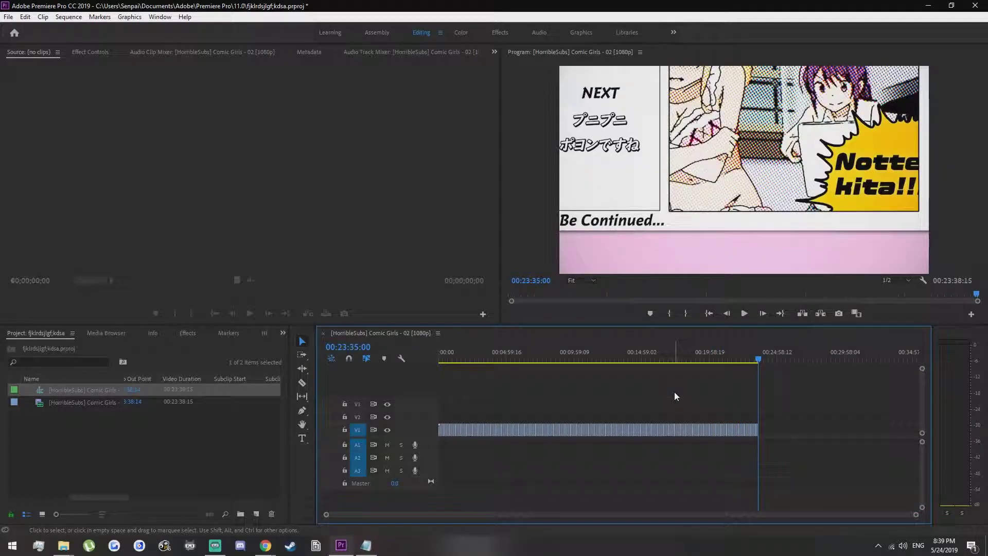
- Split the V1 clip at the playhead at 00:23:35:00 and return the playhead to the start of the sequence
{"action": "key", "text": "ctrl+k"}
{"action": "key", "text": "shift+Right"}
{"action": "left_click_drag", "start_coordinate": [748, 362], "coordinate": [410, 359]}
- Switch to Notepad, examine the / hotkey block in the premiere.ahk script, and return to Premiere Pro
{"action": "left_click", "coordinate": [370, 549]}
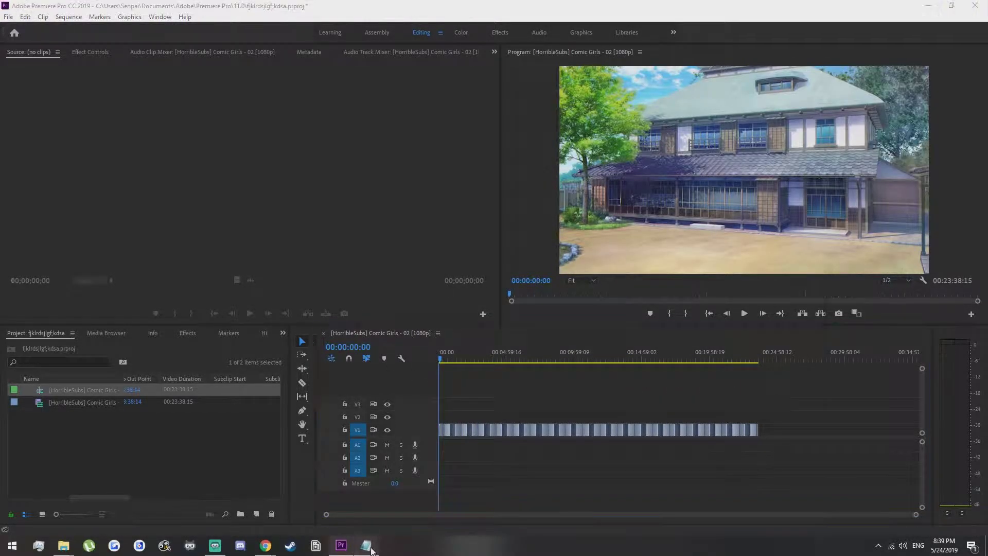
{"action": "left_click", "coordinate": [413, 322]}
{"action": "left_click_drag", "start_coordinate": [262, 220], "coordinate": [357, 289]}
{"action": "left_click", "coordinate": [347, 297]}
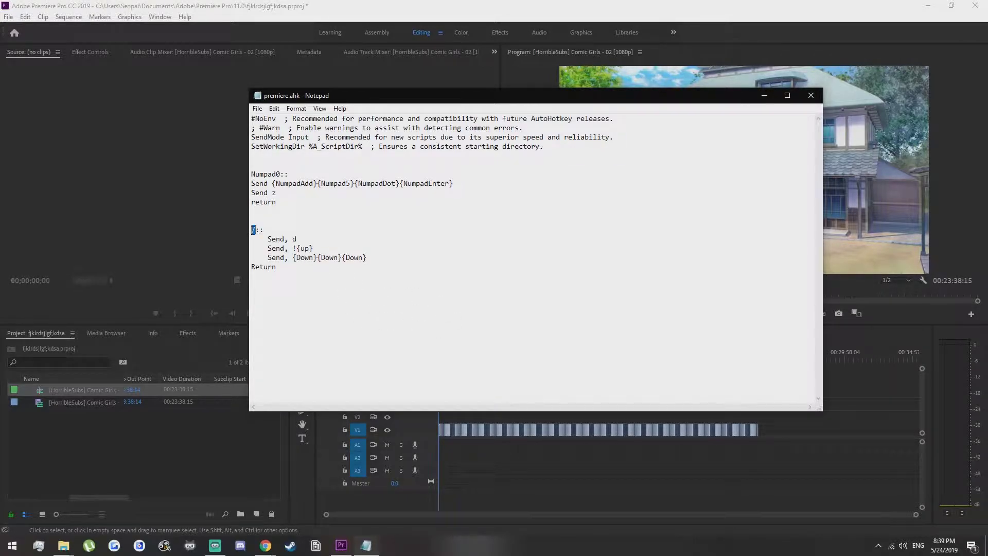
{"action": "left_click", "coordinate": [764, 96]}
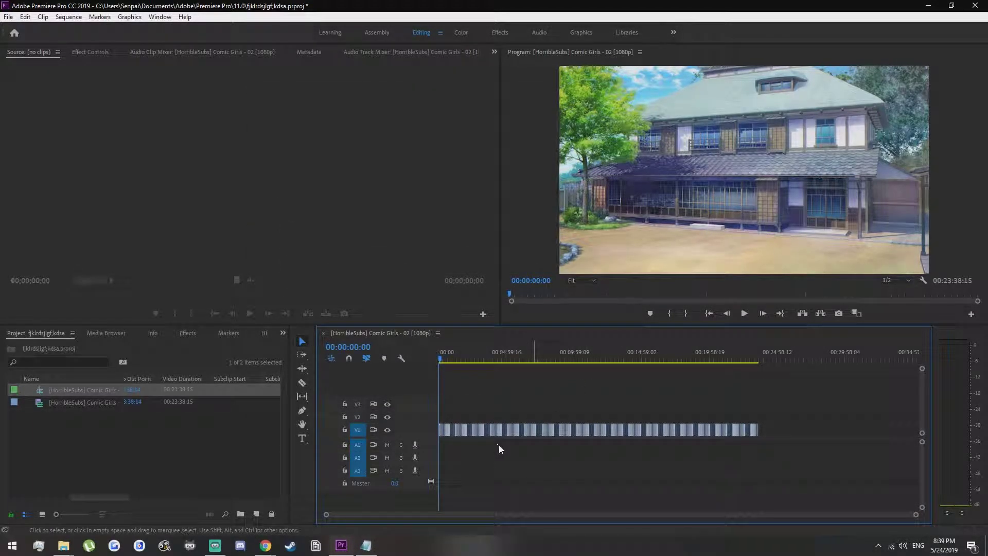
- Move the first 5-second segment from track V1 up to V2 and advance the playhead three cuts to 00:00:15:00
{"action": "left_click_drag", "start_coordinate": [893, 514], "coordinate": [571, 521]}
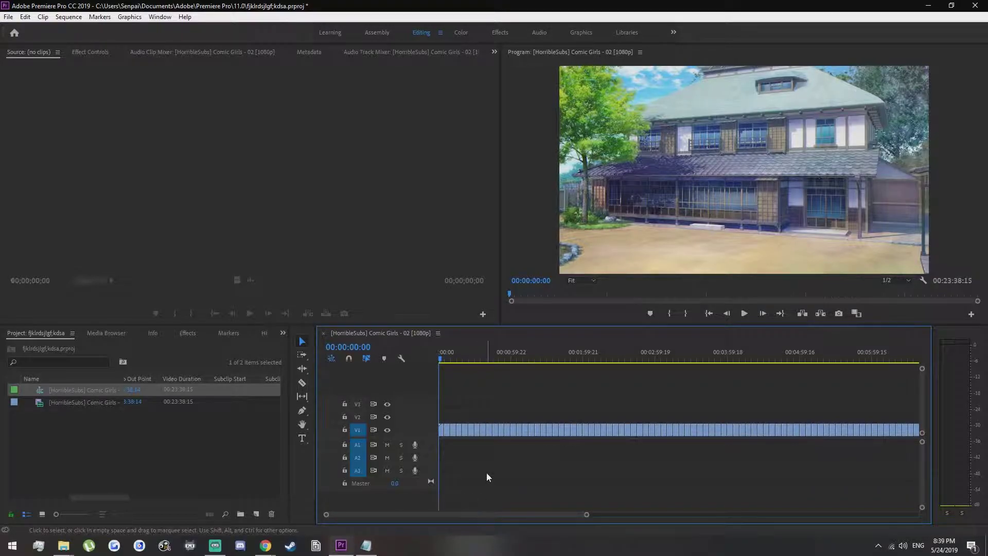
{"action": "key", "text": "Down"}
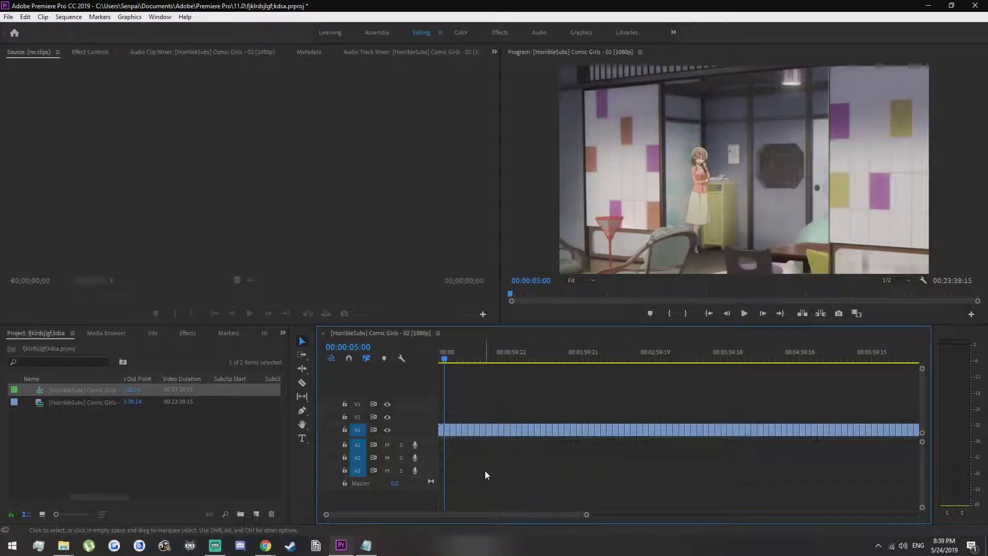
{"action": "key", "text": "Up"}
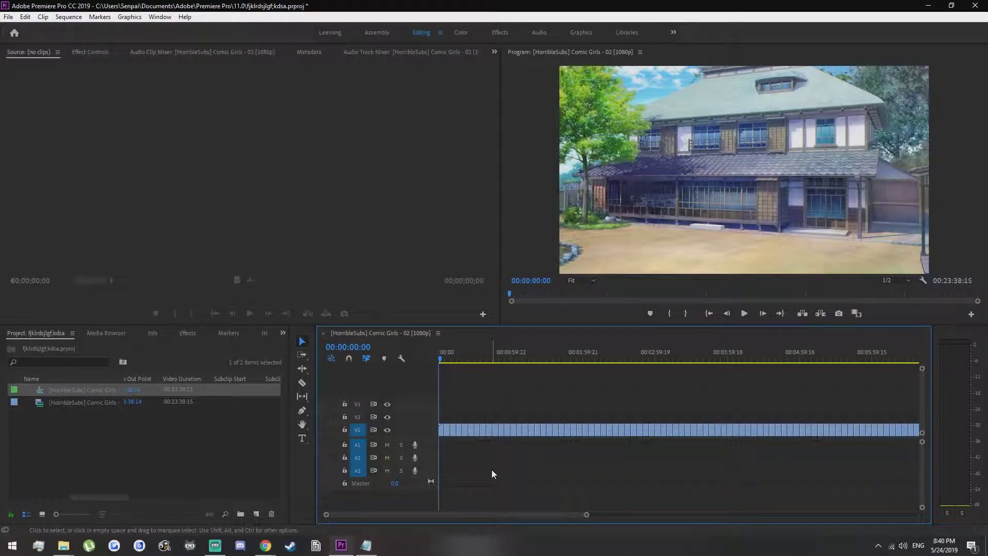
{"action": "key", "text": "d"}
{"action": "key", "text": "alt+Up"}
{"action": "key", "text": "Down"}
{"action": "key", "text": "Down"}
{"action": "key", "text": "Down"}
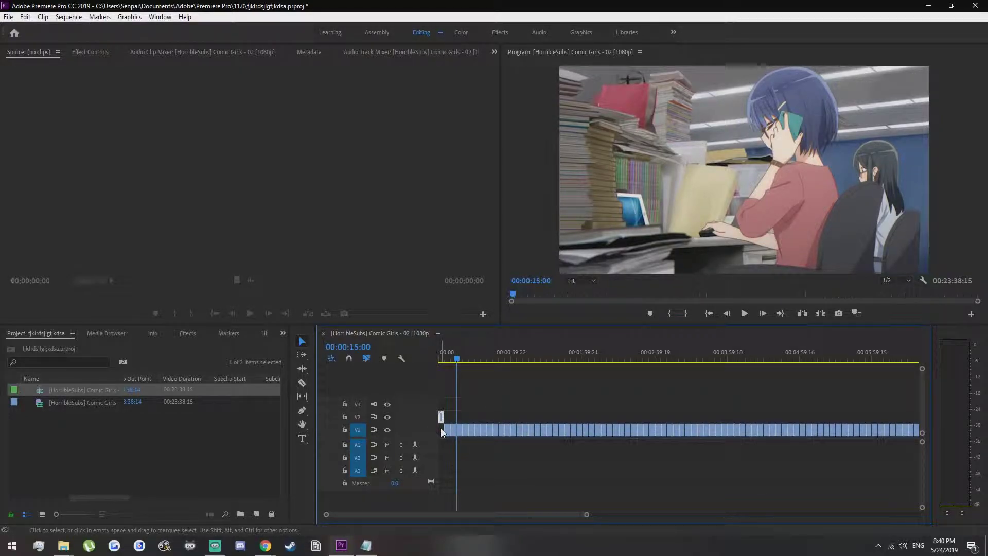
- Save the project, try shifting the first segment between tracks V1 and V2, and undo the last shift
{"action": "key", "text": "ctrl+s"}
{"action": "key", "text": "alt+Up"}
{"action": "key", "text": "alt+Down"}
{"action": "key", "text": "alt+Up"}
{"action": "key", "text": "ctrl+z"}
- Move every third 5-second segment from V1 up to V2, starting at 00:00:15:00 and advancing the playhead three cuts each time to 00:14:30:00
{"action": "key", "text": "d"}
{"action": "key", "text": "alt+Up"}
{"action": "key", "text": "Down"}
{"action": "key", "text": "Down"}
{"action": "key", "text": "Down"}
{"action": "key", "text": "d"}
{"action": "key", "text": "alt+Up"}
{"action": "key", "text": "Down"}
{"action": "key", "text": "Down"}
{"action": "key", "text": "Down"}
{"action": "key", "text": "d"}
{"action": "key", "text": "alt+Up"}
{"action": "key", "text": "Down"}
{"action": "key", "text": "Down"}
{"action": "key", "text": "Down"}
{"action": "key", "text": "d"}
{"action": "key", "text": "alt+Up"}
{"action": "key", "text": "Down"}
{"action": "key", "text": "Down"}
{"action": "key", "text": "Down"}
{"action": "key", "text": "d"}
{"action": "key", "text": "alt+Up"}
{"action": "key", "text": "Down"}
{"action": "key", "text": "Down"}
{"action": "key", "text": "Down"}
{"action": "key", "text": "d"}
{"action": "key", "text": "alt+Up"}
{"action": "key", "text": "Down"}
{"action": "key", "text": "Down"}
{"action": "key", "text": "Down"}
{"action": "key", "text": "d"}
{"action": "key", "text": "alt+Up"}
{"action": "key", "text": "Down"}
{"action": "key", "text": "Down"}
{"action": "key", "text": "Down"}
{"action": "key", "text": "d"}
{"action": "key", "text": "alt+Up"}
{"action": "key", "text": "Down"}
{"action": "key", "text": "Down"}
{"action": "key", "text": "Down"}
{"action": "key", "text": "d"}
{"action": "key", "text": "alt+Up"}
{"action": "key", "text": "Down"}
{"action": "key", "text": "Down"}
{"action": "key", "text": "Down"}
{"action": "key", "text": "d"}
{"action": "key", "text": "alt+Up"}
{"action": "key", "text": "Down"}
{"action": "key", "text": "Down"}
{"action": "key", "text": "Down"}
{"action": "key", "text": "d"}
{"action": "key", "text": "alt+Up"}
{"action": "key", "text": "Down"}
{"action": "key", "text": "Down"}
{"action": "key", "text": "Down"}
{"action": "key", "text": "d"}
{"action": "key", "text": "alt+Up"}
{"action": "key", "text": "Down"}
{"action": "key", "text": "Down"}
{"action": "key", "text": "Down"}
{"action": "key", "text": "d"}
{"action": "key", "text": "alt+Up"}
{"action": "key", "text": "Down"}
{"action": "key", "text": "Down"}
{"action": "key", "text": "Down"}
{"action": "key", "text": "d"}
{"action": "key", "text": "alt+Up"}
{"action": "key", "text": "Down"}
{"action": "key", "text": "Down"}
{"action": "key", "text": "Down"}
{"action": "key", "text": "d"}
{"action": "key", "text": "alt+Up"}
{"action": "key", "text": "Down"}
{"action": "key", "text": "Down"}
{"action": "key", "text": "Down"}
{"action": "key", "text": "d"}
{"action": "key", "text": "alt+Up"}
{"action": "key", "text": "Down"}
{"action": "key", "text": "Down"}
{"action": "key", "text": "Down"}
{"action": "key", "text": "d"}
{"action": "key", "text": "alt+Up"}
{"action": "key", "text": "Down"}
{"action": "key", "text": "Down"}
{"action": "key", "text": "Down"}
{"action": "key", "text": "d"}
{"action": "key", "text": "alt+Up"}
{"action": "key", "text": "Down"}
{"action": "key", "text": "Down"}
{"action": "key", "text": "Down"}
{"action": "key", "text": "d"}
{"action": "key", "text": "alt+Up"}
{"action": "key", "text": "Down"}
{"action": "key", "text": "Down"}
{"action": "key", "text": "Down"}
{"action": "key", "text": "d"}
{"action": "key", "text": "alt+Up"}
{"action": "key", "text": "Down"}
{"action": "key", "text": "Down"}
{"action": "key", "text": "Down"}
{"action": "key", "text": "d"}
{"action": "key", "text": "alt+Up"}
{"action": "key", "text": "Down"}
{"action": "key", "text": "Down"}
{"action": "key", "text": "Down"}
{"action": "key", "text": "d"}
{"action": "key", "text": "alt+Up"}
{"action": "key", "text": "Down"}
{"action": "key", "text": "Down"}
{"action": "key", "text": "Down"}
{"action": "key", "text": "d"}
{"action": "key", "text": "alt+Up"}
{"action": "key", "text": "Down"}
{"action": "key", "text": "Down"}
{"action": "key", "text": "Down"}
{"action": "key", "text": "d"}
{"action": "key", "text": "alt+Up"}
{"action": "key", "text": "Down"}
{"action": "key", "text": "Down"}
{"action": "key", "text": "Down"}
{"action": "key", "text": "d"}
{"action": "key", "text": "alt+Up"}
{"action": "key", "text": "Down"}
{"action": "key", "text": "Down"}
{"action": "key", "text": "Down"}
{"action": "key", "text": "d"}
{"action": "key", "text": "alt+Up"}
{"action": "key", "text": "Down"}
{"action": "key", "text": "Down"}
{"action": "key", "text": "Down"}
{"action": "key", "text": "d"}
{"action": "key", "text": "alt+Up"}
{"action": "key", "text": "Down"}
{"action": "key", "text": "Down"}
{"action": "key", "text": "Down"}
{"action": "key", "text": "d"}
{"action": "key", "text": "alt+Up"}
{"action": "key", "text": "Down"}
{"action": "key", "text": "Down"}
{"action": "key", "text": "Down"}
{"action": "key", "text": "d"}
{"action": "key", "text": "alt+Up"}
{"action": "key", "text": "Down"}
{"action": "key", "text": "Down"}
{"action": "key", "text": "Down"}
{"action": "key", "text": "d"}
{"action": "key", "text": "alt+Up"}
{"action": "key", "text": "Down"}
{"action": "key", "text": "Down"}
{"action": "key", "text": "Down"}
{"action": "key", "text": "d"}
{"action": "key", "text": "alt+Up"}
{"action": "key", "text": "Down"}
{"action": "key", "text": "Down"}
{"action": "key", "text": "Down"}
{"action": "key", "text": "d"}
{"action": "key", "text": "alt+Up"}
{"action": "key", "text": "Down"}
{"action": "key", "text": "Down"}
{"action": "key", "text": "Down"}
{"action": "key", "text": "d"}
{"action": "key", "text": "alt+Up"}
{"action": "key", "text": "Down"}
{"action": "key", "text": "Down"}
{"action": "key", "text": "Down"}
{"action": "key", "text": "d"}
{"action": "key", "text": "alt+Up"}
{"action": "key", "text": "Down"}
{"action": "key", "text": "Down"}
{"action": "key", "text": "Down"}
{"action": "key", "text": "d"}
{"action": "key", "text": "alt+Up"}
{"action": "key", "text": "Down"}
{"action": "key", "text": "Down"}
{"action": "key", "text": "Down"}
{"action": "key", "text": "d"}
{"action": "key", "text": "alt+Up"}
{"action": "key", "text": "Down"}
{"action": "key", "text": "Down"}
{"action": "key", "text": "Down"}
{"action": "key", "text": "d"}
{"action": "key", "text": "alt+Up"}
{"action": "key", "text": "Down"}
{"action": "key", "text": "Down"}
{"action": "key", "text": "Down"}
{"action": "key", "text": "d"}
{"action": "key", "text": "alt+Up"}
{"action": "key", "text": "Down"}
{"action": "key", "text": "Down"}
{"action": "key", "text": "Down"}
{"action": "key", "text": "d"}
{"action": "key", "text": "alt+Up"}
{"action": "key", "text": "Down"}
{"action": "key", "text": "Down"}
{"action": "key", "text": "Down"}
{"action": "key", "text": "d"}
{"action": "key", "text": "alt+Up"}
{"action": "key", "text": "Down"}
{"action": "key", "text": "Down"}
{"action": "key", "text": "Down"}
{"action": "key", "text": "d"}
{"action": "key", "text": "alt+Up"}
{"action": "key", "text": "Down"}
{"action": "key", "text": "Down"}
{"action": "key", "text": "Down"}
{"action": "key", "text": "alt+Up"}
{"action": "key", "text": "Down"}
{"action": "key", "text": "Down"}
{"action": "key", "text": "Down"}
{"action": "key", "text": "d"}
{"action": "key", "text": "alt+Up"}
{"action": "key", "text": "Down"}
{"action": "key", "text": "Down"}
{"action": "key", "text": "Down"}
{"action": "key", "text": "d"}
{"action": "key", "text": "alt+Up"}
{"action": "key", "text": "Down"}
{"action": "key", "text": "Down"}
{"action": "key", "text": "Down"}
{"action": "key", "text": "d"}
{"action": "key", "text": "alt+Up"}
{"action": "key", "text": "Down"}
{"action": "key", "text": "Down"}
{"action": "key", "text": "Down"}
{"action": "key", "text": "d"}
{"action": "key", "text": "alt+Up"}
{"action": "key", "text": "Down"}
{"action": "key", "text": "Down"}
{"action": "key", "text": "Down"}
{"action": "key", "text": "d"}
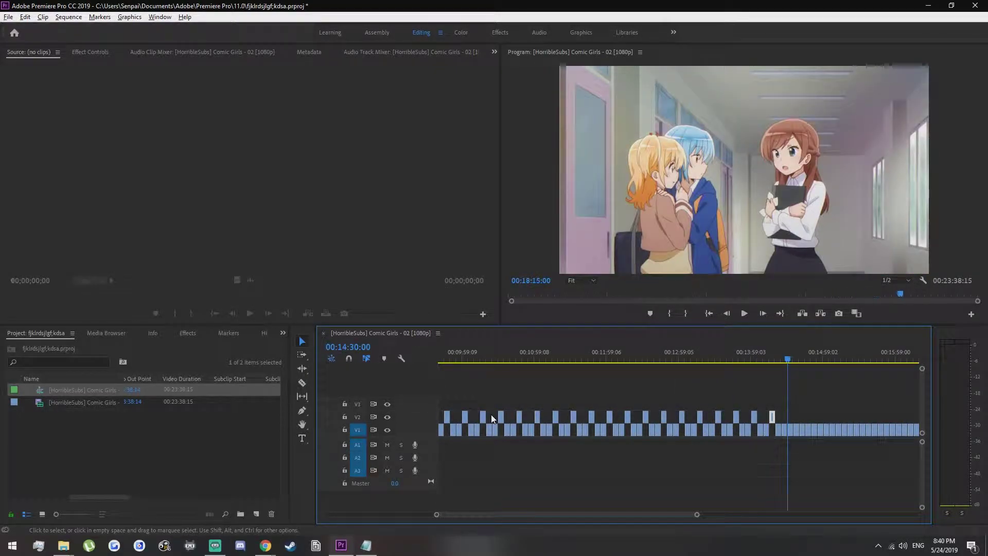
- Continue raising every third 5-second segment from V1 to V2, from 00:14:30:00 through the end of the sequence at 00:23:38:15
{"action": "key", "text": "alt+Up"}
{"action": "key", "text": "Down"}
{"action": "key", "text": "Down"}
{"action": "key", "text": "Down"}
{"action": "key", "text": "d"}
{"action": "key", "text": "alt+Up"}
{"action": "key", "text": "Down"}
{"action": "key", "text": "Down"}
{"action": "key", "text": "Down"}
{"action": "key", "text": "d"}
{"action": "key", "text": "alt+Up"}
{"action": "key", "text": "Down"}
{"action": "key", "text": "Down"}
{"action": "key", "text": "Down"}
{"action": "key", "text": "d"}
{"action": "key", "text": "alt+Up"}
{"action": "key", "text": "Down"}
{"action": "key", "text": "Down"}
{"action": "key", "text": "Down"}
{"action": "key", "text": "d"}
{"action": "key", "text": "alt+Up"}
{"action": "key", "text": "Down"}
{"action": "key", "text": "Down"}
{"action": "key", "text": "Down"}
{"action": "key", "text": "d"}
{"action": "key", "text": "alt+Up"}
{"action": "key", "text": "Down"}
{"action": "key", "text": "Down"}
{"action": "key", "text": "Down"}
{"action": "key", "text": "d"}
{"action": "key", "text": "alt+Up"}
{"action": "key", "text": "Down"}
{"action": "key", "text": "Down"}
{"action": "key", "text": "Down"}
{"action": "key", "text": "d"}
{"action": "key", "text": "alt+Up"}
{"action": "key", "text": "Down"}
{"action": "key", "text": "Down"}
{"action": "key", "text": "Down"}
{"action": "key", "text": "d"}
{"action": "key", "text": "alt+Up"}
{"action": "key", "text": "Down"}
{"action": "key", "text": "Down"}
{"action": "key", "text": "Down"}
{"action": "key", "text": "d"}
{"action": "key", "text": "alt+Up"}
{"action": "key", "text": "Down"}
{"action": "key", "text": "Down"}
{"action": "key", "text": "Down"}
{"action": "key", "text": "d"}
{"action": "key", "text": "alt+Up"}
{"action": "key", "text": "Down"}
{"action": "key", "text": "Down"}
{"action": "key", "text": "Down"}
{"action": "key", "text": "d"}
{"action": "key", "text": "alt+Up"}
{"action": "key", "text": "Down"}
{"action": "key", "text": "Down"}
{"action": "key", "text": "Down"}
{"action": "key", "text": "d"}
{"action": "key", "text": "alt+Up"}
{"action": "key", "text": "Down"}
{"action": "key", "text": "Down"}
{"action": "key", "text": "Down"}
{"action": "key", "text": "d"}
{"action": "key", "text": "alt+Up"}
{"action": "key", "text": "Down"}
{"action": "key", "text": "Down"}
{"action": "key", "text": "Down"}
{"action": "key", "text": "d"}
{"action": "key", "text": "alt+Up"}
{"action": "key", "text": "Down"}
{"action": "key", "text": "Down"}
{"action": "key", "text": "Down"}
{"action": "key", "text": "d"}
{"action": "key", "text": "alt+Up"}
{"action": "key", "text": "Down"}
{"action": "key", "text": "Down"}
{"action": "key", "text": "Down"}
{"action": "key", "text": "d"}
{"action": "key", "text": "alt+Up"}
{"action": "key", "text": "Down"}
{"action": "key", "text": "Down"}
{"action": "key", "text": "Down"}
{"action": "key", "text": "d"}
{"action": "key", "text": "alt+Up"}
{"action": "key", "text": "Down"}
{"action": "key", "text": "Down"}
{"action": "key", "text": "Down"}
{"action": "key", "text": "d"}
{"action": "key", "text": "alt+Up"}
{"action": "key", "text": "Down"}
{"action": "key", "text": "Down"}
{"action": "key", "text": "Down"}
{"action": "key", "text": "d"}
{"action": "key", "text": "alt+Up"}
{"action": "key", "text": "Down"}
{"action": "key", "text": "Down"}
{"action": "key", "text": "Down"}
{"action": "key", "text": "d"}
{"action": "key", "text": "alt+Up"}
{"action": "key", "text": "Down"}
{"action": "key", "text": "Down"}
{"action": "key", "text": "Down"}
{"action": "key", "text": "d"}
{"action": "key", "text": "alt+Up"}
{"action": "key", "text": "Down"}
{"action": "key", "text": "Down"}
{"action": "key", "text": "Down"}
{"action": "key", "text": "d"}
{"action": "key", "text": "alt+Up"}
{"action": "key", "text": "Down"}
{"action": "key", "text": "Down"}
{"action": "key", "text": "Down"}
{"action": "key", "text": "d"}
{"action": "key", "text": "alt+Up"}
{"action": "key", "text": "Down"}
{"action": "key", "text": "Down"}
{"action": "key", "text": "Down"}
{"action": "key", "text": "d"}
{"action": "key", "text": "alt+Up"}
{"action": "key", "text": "Down"}
{"action": "key", "text": "Down"}
{"action": "key", "text": "Down"}
{"action": "key", "text": "d"}
{"action": "key", "text": "alt+Up"}
{"action": "key", "text": "Down"}
{"action": "key", "text": "Down"}
{"action": "key", "text": "Down"}
{"action": "key", "text": "d"}
{"action": "key", "text": "alt+Up"}
{"action": "key", "text": "Down"}
{"action": "key", "text": "Down"}
{"action": "key", "text": "Down"}
{"action": "key", "text": "d"}
{"action": "key", "text": "alt+Up"}
{"action": "key", "text": "Down"}
{"action": "key", "text": "Down"}
{"action": "key", "text": "Down"}
{"action": "key", "text": "d"}
{"action": "key", "text": "alt+Up"}
{"action": "key", "text": "Down"}
{"action": "key", "text": "Down"}
{"action": "key", "text": "Down"}
{"action": "key", "text": "d"}
{"action": "key", "text": "alt+Up"}
{"action": "key", "text": "Down"}
{"action": "key", "text": "Down"}
{"action": "key", "text": "Down"}
{"action": "key", "text": "d"}
{"action": "key", "text": "alt+Up"}
{"action": "key", "text": "Down"}
{"action": "key", "text": "Down"}
{"action": "key", "text": "Down"}
{"action": "key", "text": "d"}
{"action": "key", "text": "alt+Up"}
{"action": "key", "text": "Down"}
{"action": "key", "text": "Down"}
{"action": "key", "text": "Down"}
{"action": "key", "text": "d"}
{"action": "key", "text": "alt+Up"}
{"action": "key", "text": "Down"}
{"action": "key", "text": "Down"}
{"action": "key", "text": "Down"}
{"action": "key", "text": "d"}
{"action": "key", "text": "Down"}
{"action": "key", "text": "Down"}
{"action": "key", "text": "Down"}
{"action": "key", "text": "d"}
{"action": "key", "text": "alt+Up"}
{"action": "key", "text": "Down"}
{"action": "key", "text": "Down"}
{"action": "key", "text": "Down"}
{"action": "key", "text": "d"}
{"action": "key", "text": "alt+Up"}
{"action": "key", "text": "Down"}
{"action": "key", "text": "Down"}
{"action": "key", "text": "Down"}
{"action": "key", "text": "d"}
{"action": "key", "text": "alt+Up"}
{"action": "key", "text": "Down"}
{"action": "key", "text": "Down"}
{"action": "key", "text": "Down"}
{"action": "key", "text": "d"}
{"action": "key", "text": "alt+Up"}
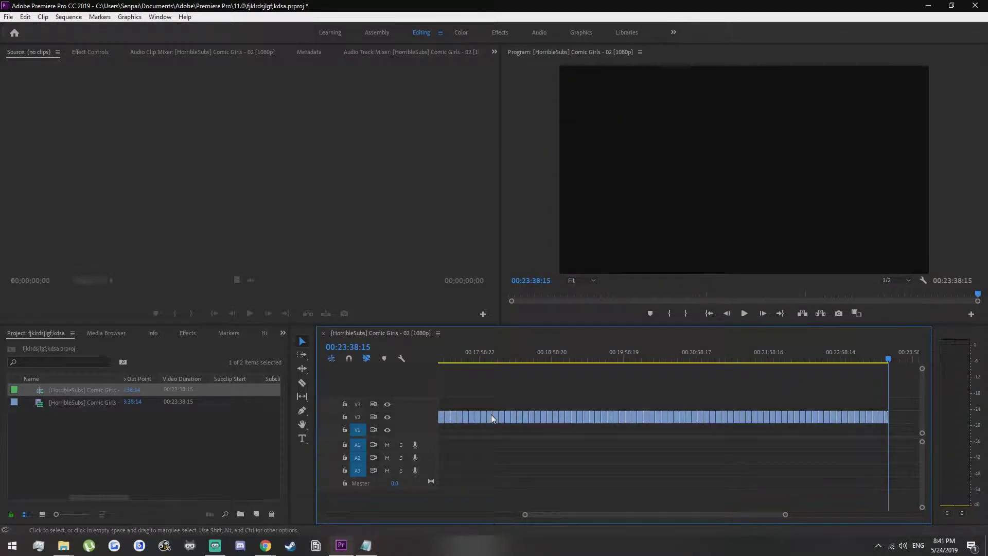
- Undo the last shift of segments onto V2, then select all the raised segments on V2 up to the end of the sequence
{"action": "key", "text": "ctrl+z"}
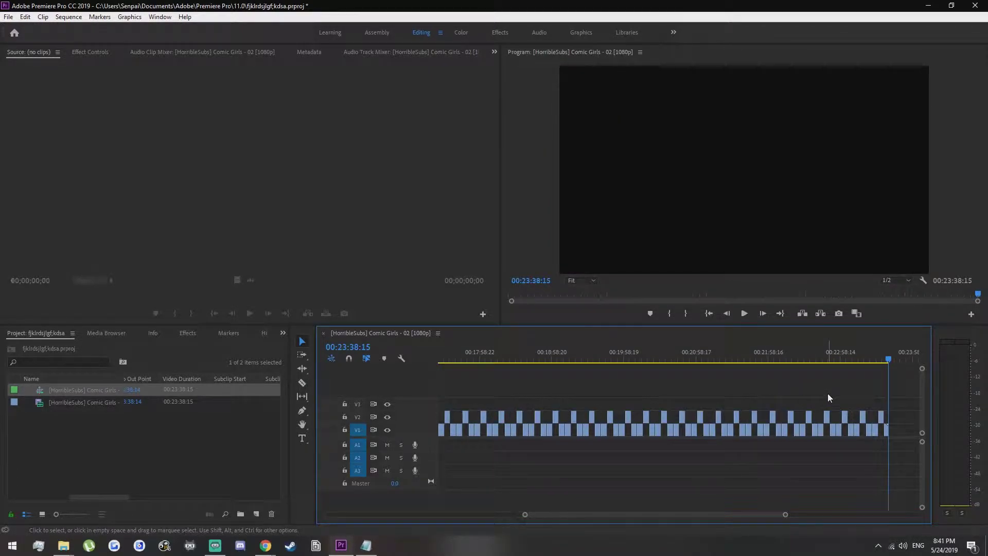
{"action": "left_click_drag", "start_coordinate": [713, 516], "coordinate": [393, 492]}
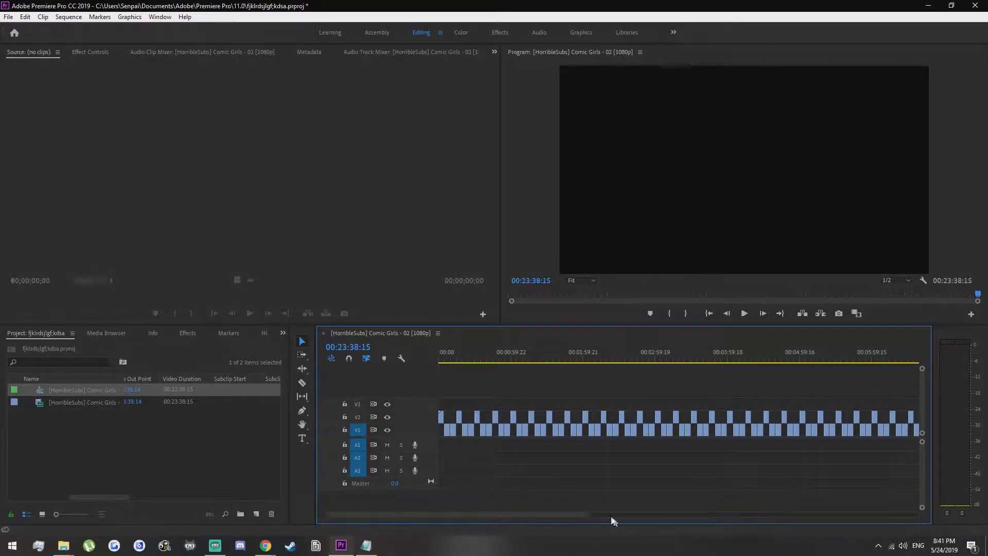
{"action": "left_click_drag", "start_coordinate": [585, 512], "coordinate": [771, 515]}
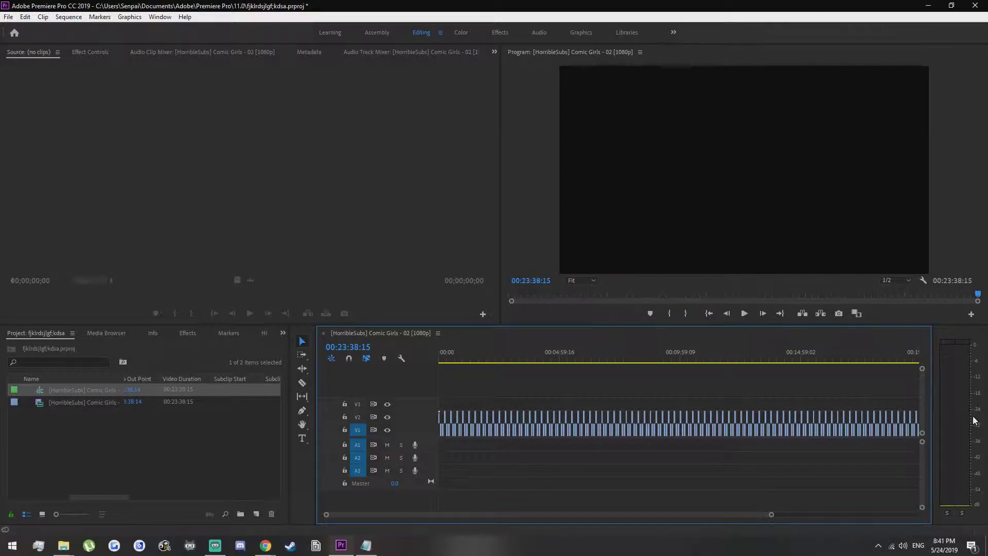
{"action": "left_click_drag", "start_coordinate": [704, 515], "coordinate": [680, 520]}
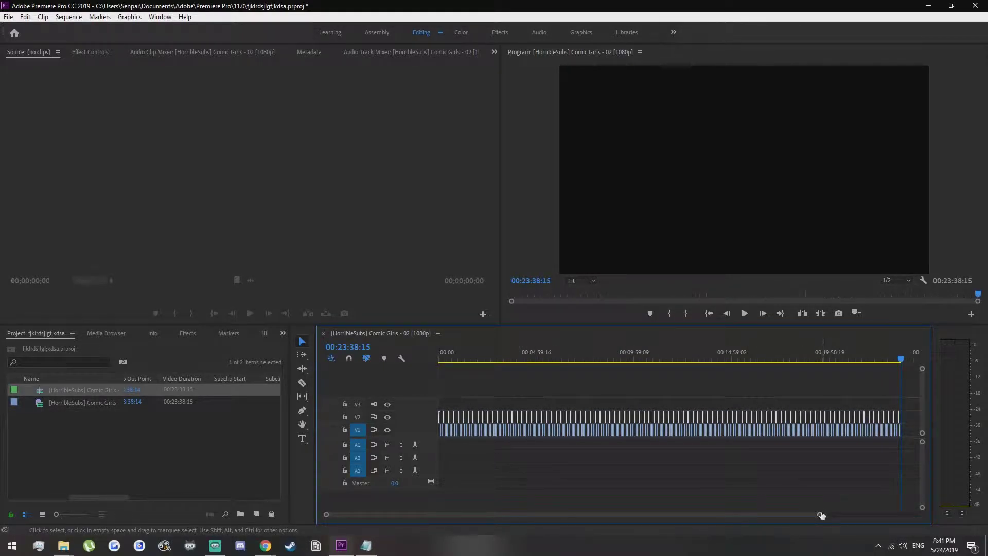
{"action": "left_click_drag", "start_coordinate": [782, 514], "coordinate": [849, 514]}
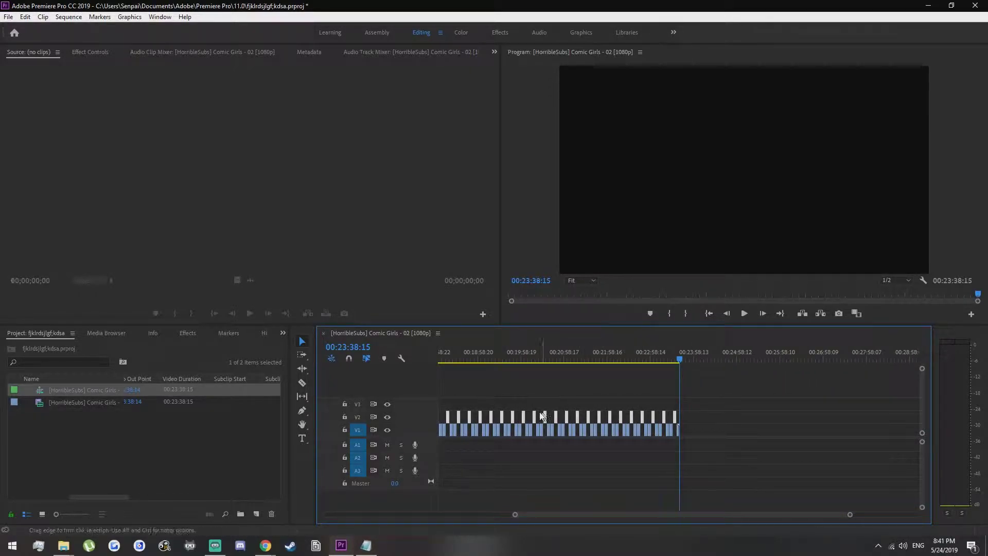
- Move all the selected V2 segments past the sequence end at 00:23:38:15 and down onto V1, leaving gaps between the remaining pairs
{"action": "left_click_drag", "start_coordinate": [523, 417], "coordinate": [926, 421]}
{"action": "scroll", "coordinate": [854, 474], "scroll_direction": "up", "scroll_amount": 3}
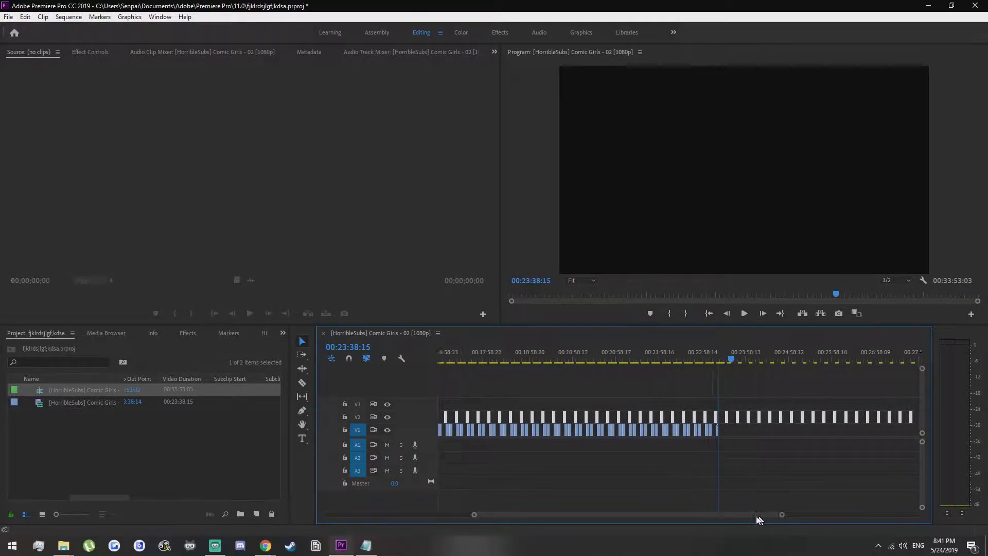
{"action": "scroll", "coordinate": [731, 517], "scroll_direction": "up", "scroll_amount": 2}
{"action": "scroll", "coordinate": [711, 517], "scroll_direction": "down", "scroll_amount": 5}
{"action": "left_click_drag", "start_coordinate": [710, 519], "coordinate": [719, 517]}
{"action": "left_click_drag", "start_coordinate": [576, 418], "coordinate": [885, 435]}
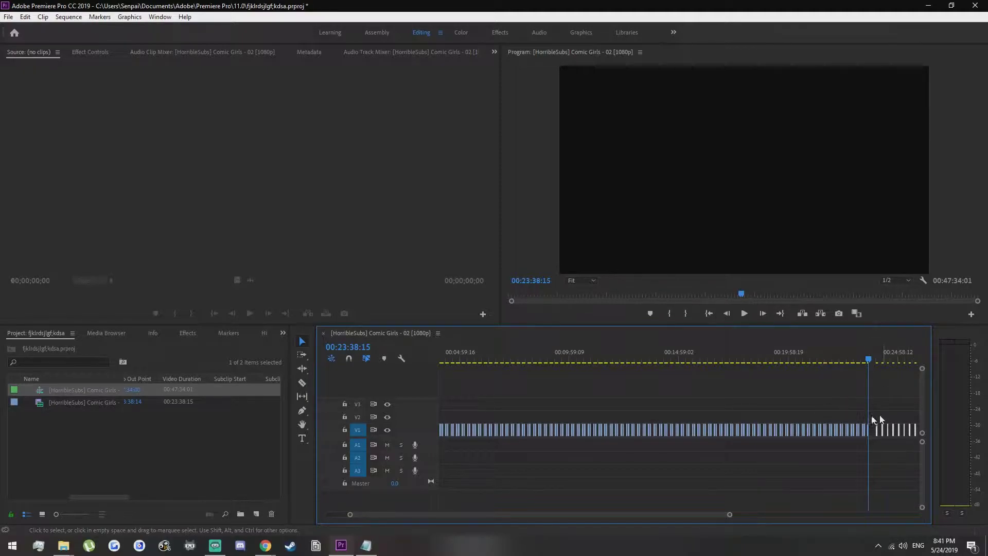
- Return to the beginning of the sequence and place the playhead on the first remaining segment at 00:00:05:00
{"action": "left_click_drag", "start_coordinate": [703, 515], "coordinate": [517, 514]}
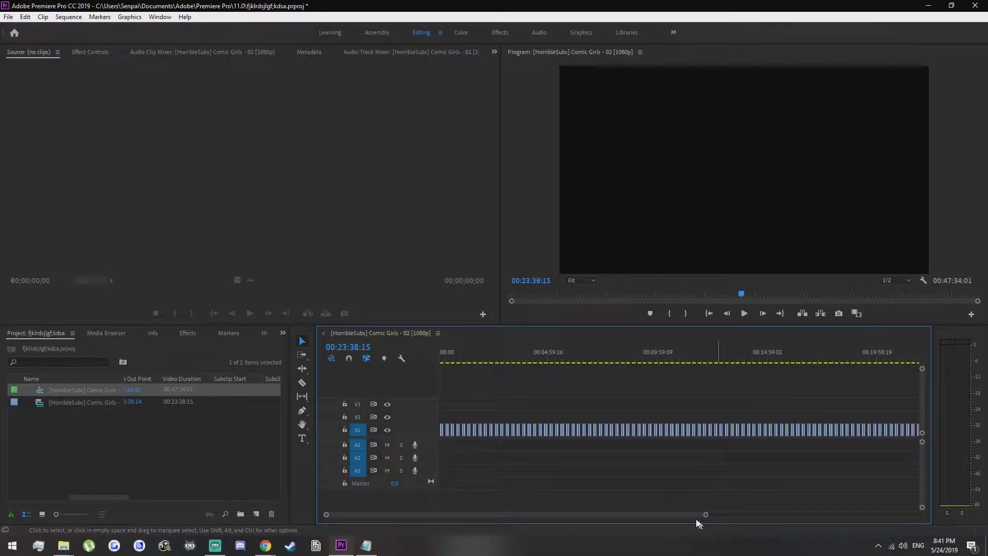
{"action": "left_click_drag", "start_coordinate": [705, 515], "coordinate": [554, 515]}
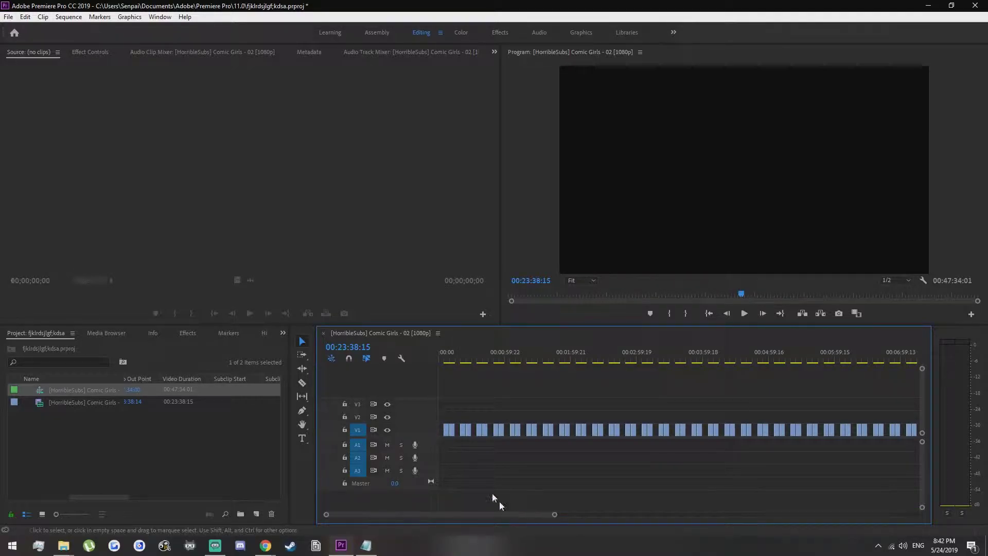
{"action": "left_click", "coordinate": [437, 333]}
{"action": "left_click", "coordinate": [445, 347]}
{"action": "key", "text": "Down"}
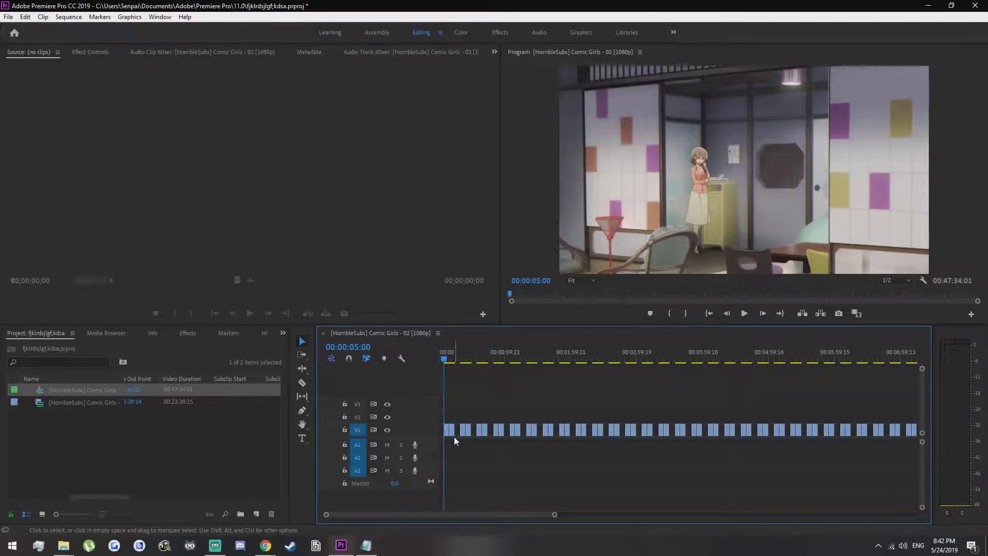
- Raise the first 5-second segment of each remaining pair from V1 to V2, from the sequence start up to about 00:02:30:00
{"action": "key", "text": "slash"}
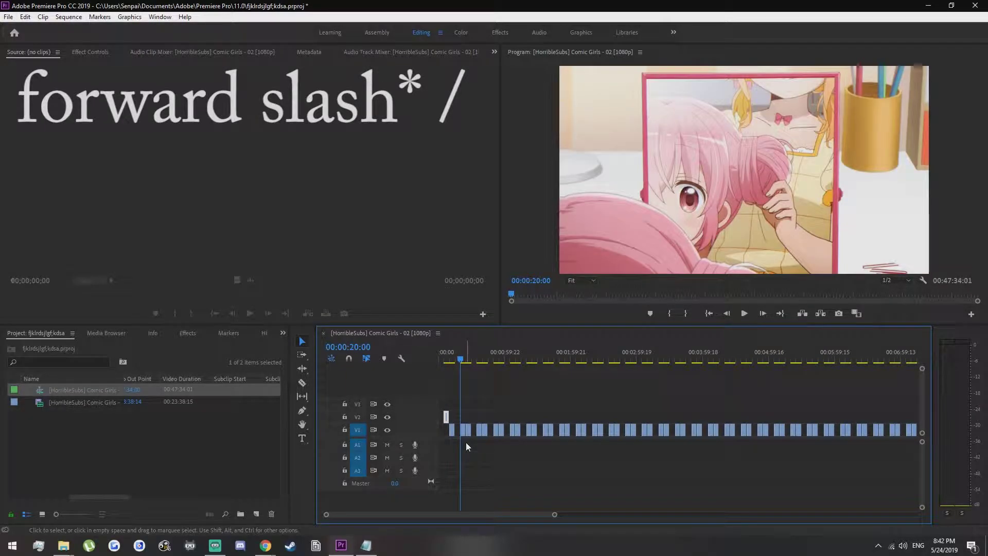
{"action": "key", "text": "slash"}
{"action": "key", "text": "slash"}
{"action": "key", "text": "slash"}
{"action": "key", "text": "slash"}
{"action": "key", "text": "d"}
{"action": "key", "text": "alt+Up"}
{"action": "key", "text": "Down"}
{"action": "key", "text": "Down"}
{"action": "key", "text": "Down"}
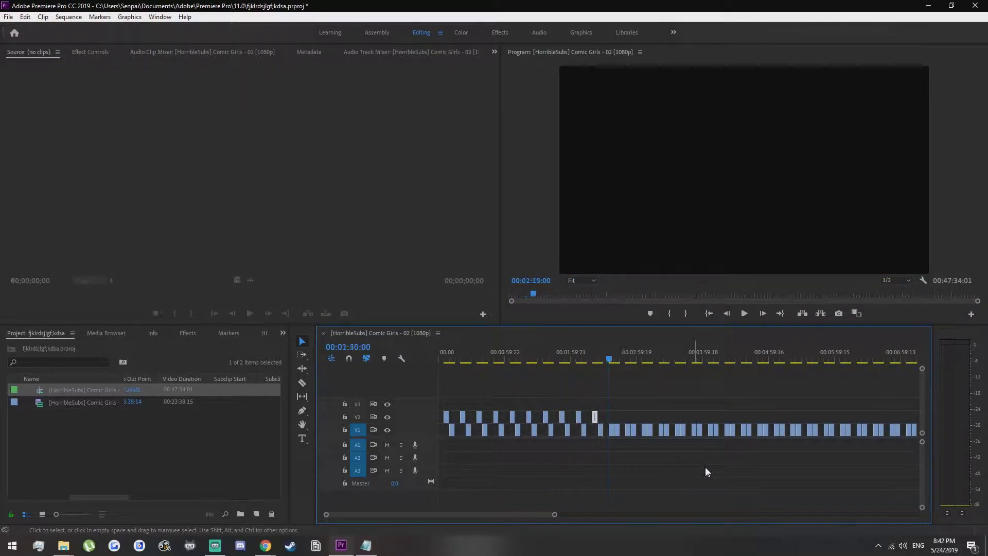
- Raise the first 5-second segment of each remaining pair from V1 to V2, from about 00:02:30:00 up to about 00:14:35:00
{"action": "key", "text": "d"}
{"action": "key", "text": "alt+Up"}
{"action": "key", "text": "Down"}
{"action": "key", "text": "Down"}
{"action": "key", "text": "Down"}
{"action": "key", "text": "d"}
{"action": "key", "text": "alt+Up"}
{"action": "key", "text": "Down"}
{"action": "key", "text": "Down"}
{"action": "key", "text": "Down"}
{"action": "key", "text": "d"}
{"action": "key", "text": "alt+Up"}
{"action": "key", "text": "Down"}
{"action": "key", "text": "Down"}
{"action": "key", "text": "Down"}
{"action": "key", "text": "d"}
{"action": "key", "text": "alt+Up"}
{"action": "key", "text": "Down"}
{"action": "key", "text": "Down"}
{"action": "key", "text": "Down"}
{"action": "key", "text": "d"}
{"action": "key", "text": "alt+Up"}
{"action": "key", "text": "Down"}
{"action": "key", "text": "Down"}
{"action": "key", "text": "Down"}
{"action": "key", "text": "d"}
{"action": "key", "text": "alt+Up"}
{"action": "key", "text": "Down"}
{"action": "key", "text": "Down"}
{"action": "key", "text": "Down"}
{"action": "key", "text": "d"}
{"action": "key", "text": "alt+Up"}
{"action": "key", "text": "Down"}
{"action": "key", "text": "Down"}
{"action": "key", "text": "Down"}
{"action": "key", "text": "d"}
{"action": "key", "text": "alt+Up"}
{"action": "key", "text": "Down"}
{"action": "key", "text": "Down"}
{"action": "key", "text": "Down"}
{"action": "key", "text": "d"}
{"action": "key", "text": "alt+Up"}
{"action": "key", "text": "Down"}
{"action": "key", "text": "Down"}
{"action": "key", "text": "Down"}
{"action": "key", "text": "d"}
{"action": "key", "text": "alt+Up"}
{"action": "key", "text": "Down"}
{"action": "key", "text": "Down"}
{"action": "key", "text": "Down"}
{"action": "key", "text": "d"}
{"action": "key", "text": "alt+Up"}
{"action": "key", "text": "Down"}
{"action": "key", "text": "Down"}
{"action": "key", "text": "Down"}
{"action": "key", "text": "d"}
{"action": "key", "text": "alt+Up"}
{"action": "key", "text": "Down"}
{"action": "key", "text": "Down"}
{"action": "key", "text": "Down"}
{"action": "key", "text": "d"}
{"action": "key", "text": "alt+Up"}
{"action": "key", "text": "Down"}
{"action": "key", "text": "Down"}
{"action": "key", "text": "Down"}
{"action": "key", "text": "d"}
{"action": "key", "text": "alt+Up"}
{"action": "key", "text": "Down"}
{"action": "key", "text": "Down"}
{"action": "key", "text": "Down"}
{"action": "key", "text": "d"}
{"action": "key", "text": "alt+Up"}
{"action": "key", "text": "Down"}
{"action": "key", "text": "Down"}
{"action": "key", "text": "Down"}
{"action": "key", "text": "d"}
{"action": "key", "text": "alt+Up"}
{"action": "key", "text": "Down"}
{"action": "key", "text": "Down"}
{"action": "key", "text": "Down"}
{"action": "key", "text": "d"}
{"action": "key", "text": "alt+Up"}
{"action": "key", "text": "Down"}
{"action": "key", "text": "Down"}
{"action": "key", "text": "Down"}
{"action": "key", "text": "d"}
{"action": "key", "text": "alt+Up"}
{"action": "key", "text": "Down"}
{"action": "key", "text": "Down"}
{"action": "key", "text": "Down"}
{"action": "key", "text": "d"}
{"action": "key", "text": "alt+Up"}
{"action": "key", "text": "Down"}
{"action": "key", "text": "Down"}
{"action": "key", "text": "Down"}
{"action": "key", "text": "d"}
{"action": "key", "text": "alt+Up"}
{"action": "key", "text": "Down"}
{"action": "key", "text": "Down"}
{"action": "key", "text": "Down"}
{"action": "key", "text": "d"}
{"action": "key", "text": "alt+Up"}
{"action": "key", "text": "Down"}
{"action": "key", "text": "Down"}
{"action": "key", "text": "Down"}
{"action": "key", "text": "d"}
{"action": "key", "text": "alt+Up"}
{"action": "key", "text": "Down"}
{"action": "key", "text": "Down"}
{"action": "key", "text": "Down"}
{"action": "key", "text": "d"}
{"action": "key", "text": "alt+Up"}
{"action": "key", "text": "Down"}
{"action": "key", "text": "Down"}
{"action": "key", "text": "Down"}
{"action": "key", "text": "d"}
{"action": "key", "text": "alt+Up"}
{"action": "key", "text": "Down"}
{"action": "key", "text": "Down"}
{"action": "key", "text": "Down"}
{"action": "key", "text": "d"}
{"action": "key", "text": "alt+Up"}
{"action": "key", "text": "Down"}
{"action": "key", "text": "Down"}
{"action": "key", "text": "Down"}
{"action": "key", "text": "d"}
{"action": "key", "text": "alt+Up"}
{"action": "key", "text": "Down"}
{"action": "key", "text": "Down"}
{"action": "key", "text": "Down"}
{"action": "key", "text": "d"}
{"action": "key", "text": "alt+Up"}
{"action": "key", "text": "Down"}
{"action": "key", "text": "Down"}
{"action": "key", "text": "Down"}
{"action": "key", "text": "d"}
{"action": "key", "text": "alt+Up"}
{"action": "key", "text": "Down"}
{"action": "key", "text": "Down"}
{"action": "key", "text": "Down"}
{"action": "key", "text": "d"}
{"action": "key", "text": "alt+Up"}
{"action": "key", "text": "Down"}
{"action": "key", "text": "Down"}
{"action": "key", "text": "Down"}
{"action": "key", "text": "d"}
{"action": "key", "text": "alt+Up"}
{"action": "key", "text": "Down"}
{"action": "key", "text": "Down"}
{"action": "key", "text": "Down"}
{"action": "key", "text": "d"}
{"action": "key", "text": "alt+Up"}
{"action": "key", "text": "Down"}
{"action": "key", "text": "Down"}
{"action": "key", "text": "Down"}
{"action": "key", "text": "d"}
{"action": "key", "text": "alt+Up"}
{"action": "key", "text": "Down"}
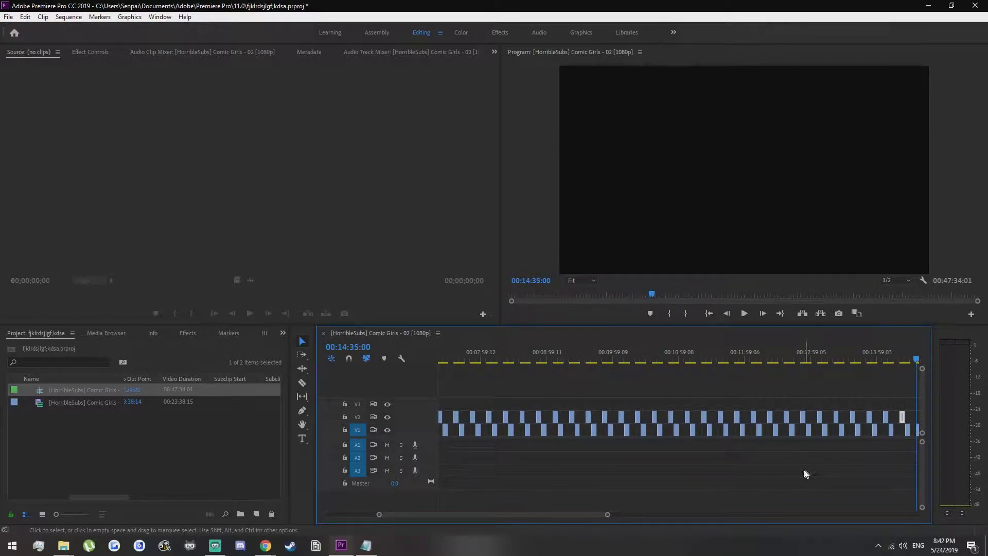
- Raise the first 5-second segment of each remaining pair from V1 to V2, from about 00:14:35:00 up to about 00:21:20:00
{"action": "key", "text": "Down"}
{"action": "key", "text": "Down"}
{"action": "key", "text": "d"}
{"action": "key", "text": "alt+Up"}
{"action": "key", "text": "Down"}
{"action": "key", "text": "Down"}
{"action": "key", "text": "Down"}
{"action": "key", "text": "d"}
{"action": "key", "text": "alt+Up"}
{"action": "key", "text": "Down"}
{"action": "key", "text": "Down"}
{"action": "key", "text": "Down"}
{"action": "key", "text": "d"}
{"action": "key", "text": "alt+Up"}
{"action": "key", "text": "Down"}
{"action": "key", "text": "Down"}
{"action": "key", "text": "Down"}
{"action": "key", "text": "d"}
{"action": "key", "text": "alt+Up"}
{"action": "key", "text": "Down"}
{"action": "key", "text": "Down"}
{"action": "key", "text": "Down"}
{"action": "key", "text": "d"}
{"action": "key", "text": "alt+Up"}
{"action": "key", "text": "Down"}
{"action": "key", "text": "Down"}
{"action": "key", "text": "Down"}
{"action": "key", "text": "d"}
{"action": "key", "text": "alt+Up"}
{"action": "key", "text": "Down"}
{"action": "key", "text": "Down"}
{"action": "key", "text": "Down"}
{"action": "key", "text": "d"}
{"action": "key", "text": "alt+Up"}
{"action": "key", "text": "Down"}
{"action": "key", "text": "Down"}
{"action": "key", "text": "Down"}
{"action": "key", "text": "d"}
{"action": "key", "text": "alt+Up"}
{"action": "key", "text": "Down"}
{"action": "key", "text": "Down"}
{"action": "key", "text": "Down"}
{"action": "key", "text": "d"}
{"action": "key", "text": "alt+Up"}
{"action": "key", "text": "Down"}
{"action": "key", "text": "d"}
{"action": "key", "text": "alt+Up"}
{"action": "key", "text": "Down"}
{"action": "key", "text": "Down"}
{"action": "key", "text": "Down"}
{"action": "key", "text": "d"}
{"action": "key", "text": "alt+Up"}
{"action": "key", "text": "Down"}
{"action": "key", "text": "Down"}
{"action": "key", "text": "Down"}
{"action": "key", "text": "d"}
{"action": "key", "text": "alt+Up"}
{"action": "key", "text": "Down"}
{"action": "key", "text": "Down"}
{"action": "key", "text": "Down"}
{"action": "key", "text": "d"}
{"action": "key", "text": "alt+Up"}
{"action": "key", "text": "Down"}
{"action": "key", "text": "Down"}
{"action": "key", "text": "Down"}
{"action": "key", "text": "d"}
{"action": "key", "text": "alt+Up"}
{"action": "key", "text": "Down"}
{"action": "key", "text": "Down"}
{"action": "key", "text": "Down"}
{"action": "key", "text": "d"}
{"action": "key", "text": "alt+Up"}
{"action": "key", "text": "Down"}
{"action": "key", "text": "Down"}
{"action": "key", "text": "Down"}
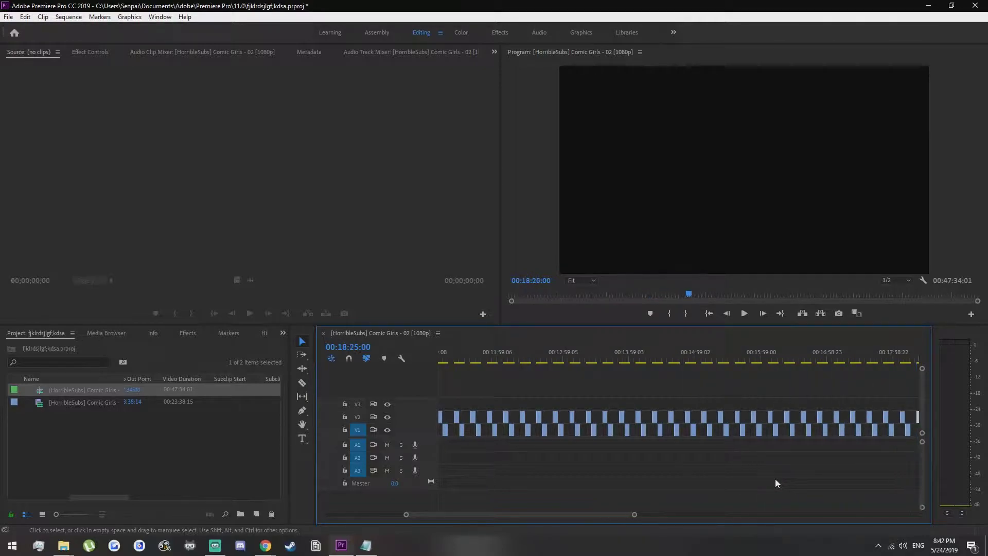
{"action": "key", "text": "d"}
{"action": "key", "text": "alt+Up"}
{"action": "key", "text": "Down"}
{"action": "key", "text": "Down"}
{"action": "key", "text": "Down"}
{"action": "key", "text": "d"}
{"action": "key", "text": "alt+Up"}
{"action": "key", "text": "Down"}
{"action": "key", "text": "Down"}
{"action": "key", "text": "Down"}
{"action": "key", "text": "d"}
{"action": "key", "text": "alt+Up"}
{"action": "key", "text": "Down"}
{"action": "key", "text": "Down"}
{"action": "key", "text": "Down"}
{"action": "key", "text": "d"}
{"action": "key", "text": "alt+Up"}
{"action": "key", "text": "Down"}
{"action": "key", "text": "Down"}
{"action": "key", "text": "Down"}
{"action": "key", "text": "d"}
{"action": "key", "text": "alt+Up"}
{"action": "key", "text": "Down"}
{"action": "key", "text": "Down"}
{"action": "key", "text": "Down"}
{"action": "key", "text": "d"}
{"action": "key", "text": "alt+Up"}
{"action": "key", "text": "Down"}
{"action": "key", "text": "Down"}
{"action": "key", "text": "Down"}
{"action": "key", "text": "d"}
{"action": "key", "text": "alt+Up"}
{"action": "key", "text": "Down"}
{"action": "key", "text": "Down"}
{"action": "key", "text": "d"}
{"action": "key", "text": "alt+Up"}
{"action": "key", "text": "Down"}
{"action": "key", "text": "Down"}
{"action": "key", "text": "Down"}
{"action": "key", "text": "d"}
{"action": "key", "text": "alt+Up"}
{"action": "key", "text": "Down"}
{"action": "key", "text": "Down"}
{"action": "key", "text": "Down"}
{"action": "key", "text": "d"}
{"action": "key", "text": "alt+Up"}
{"action": "key", "text": "Down"}
{"action": "key", "text": "Down"}
{"action": "key", "text": "Down"}
{"action": "key", "text": "d"}
{"action": "key", "text": "alt+Up"}
{"action": "key", "text": "Down"}
{"action": "key", "text": "Down"}
{"action": "key", "text": "Down"}
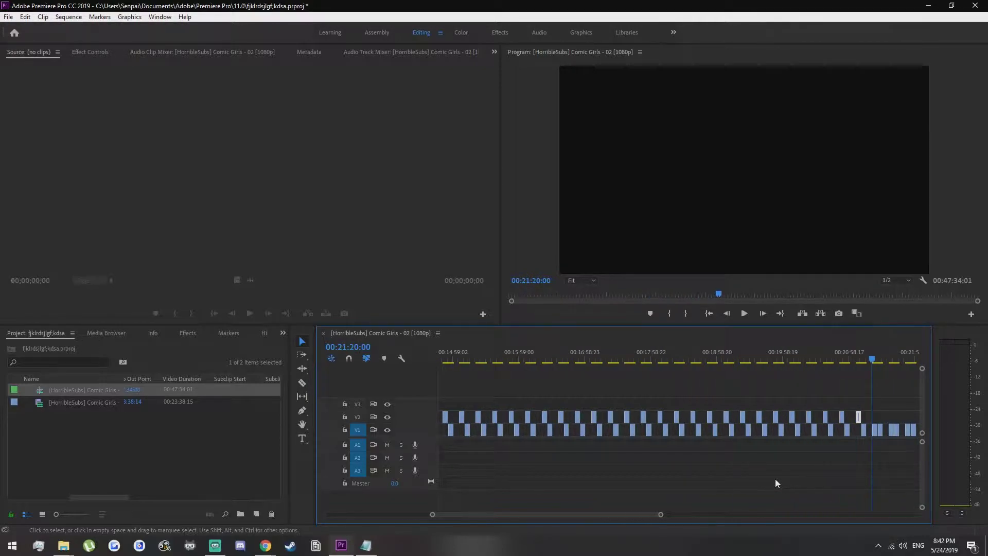
- Raise the first 5-second segment of each remaining pair from V1 to V2, from 00:21:20:00 up to the group's last segment
{"action": "key", "text": "d"}
{"action": "key", "text": "alt+Up"}
{"action": "key", "text": "Down"}
{"action": "key", "text": "Down"}
{"action": "key", "text": "Down"}
{"action": "key", "text": "d"}
{"action": "key", "text": "alt+Up"}
{"action": "key", "text": "Down"}
{"action": "key", "text": "Down"}
{"action": "key", "text": "Down"}
{"action": "key", "text": "d"}
{"action": "key", "text": "alt+Up"}
{"action": "key", "text": "Down"}
{"action": "key", "text": "Down"}
{"action": "key", "text": "Down"}
{"action": "key", "text": "d"}
{"action": "key", "text": "alt+Up"}
{"action": "key", "text": "Down"}
{"action": "key", "text": "Down"}
{"action": "key", "text": "Down"}
{"action": "key", "text": "d"}
{"action": "key", "text": "alt+Up"}
{"action": "key", "text": "Down"}
{"action": "key", "text": "Down"}
{"action": "key", "text": "Down"}
{"action": "key", "text": "d"}
{"action": "key", "text": "alt+Up"}
{"action": "key", "text": "Down"}
{"action": "key", "text": "Down"}
{"action": "key", "text": "Down"}
{"action": "key", "text": "d"}
{"action": "key", "text": "alt+Up"}
{"action": "key", "text": "Down"}
{"action": "key", "text": "Down"}
{"action": "key", "text": "Down"}
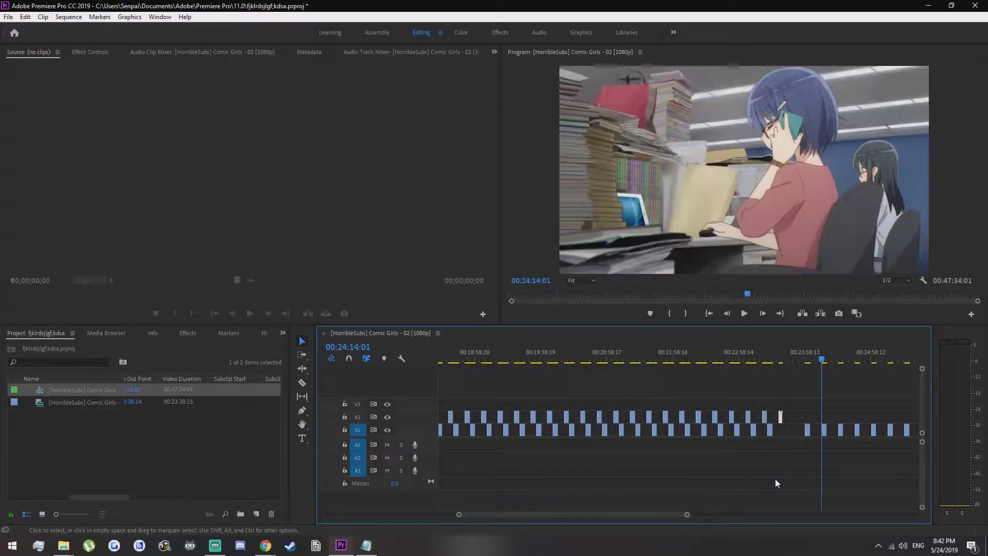
- Undo the last few segment raises, reposition the playhead, and raise the final pairs again up to 00:23:35:00
{"action": "key", "text": "ctrl+z"}
{"action": "key", "text": "ctrl+z"}
{"action": "key", "text": "ctrl+z"}
{"action": "key", "text": "d"}
{"action": "key", "text": "alt+Up"}
{"action": "key", "text": "Down"}
{"action": "key", "text": "Down"}
{"action": "key", "text": "Down"}
{"action": "key", "text": "ctrl+z"}
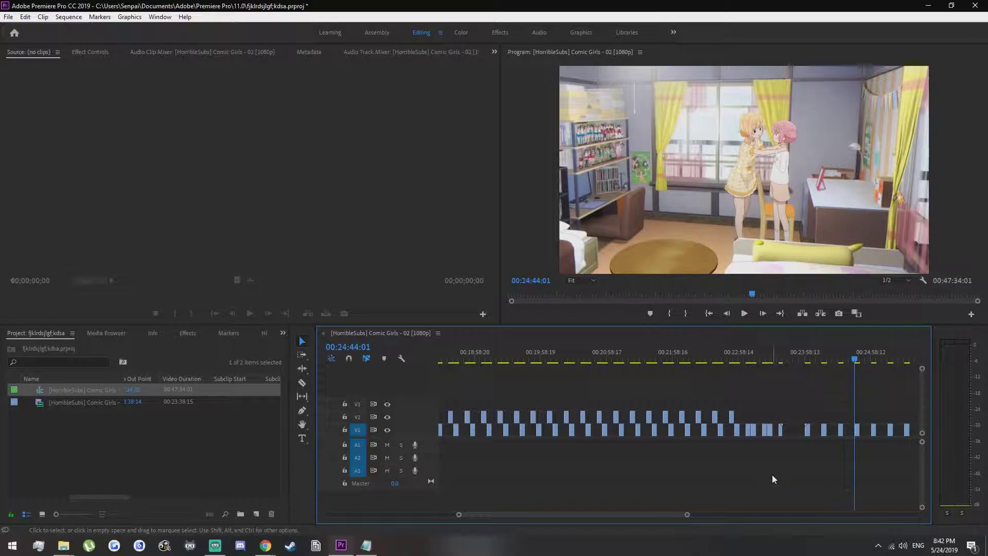
{"action": "left_click", "coordinate": [727, 361]}
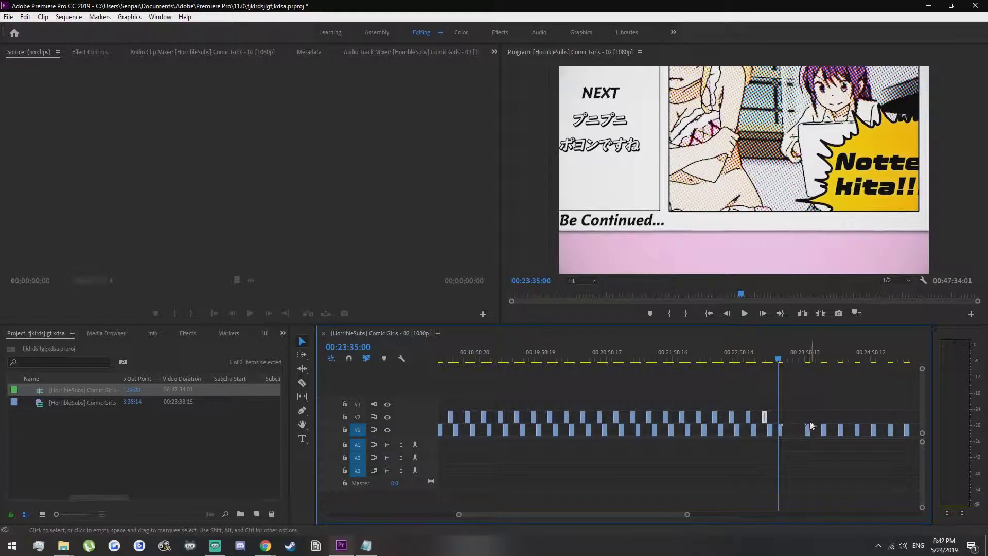
- Select all V1 segments from the sequence start up to 00:23:35:00 and move them behind the last V1 group, at about 00:47:45
{"action": "left_click_drag", "start_coordinate": [777, 433], "coordinate": [356, 430]}
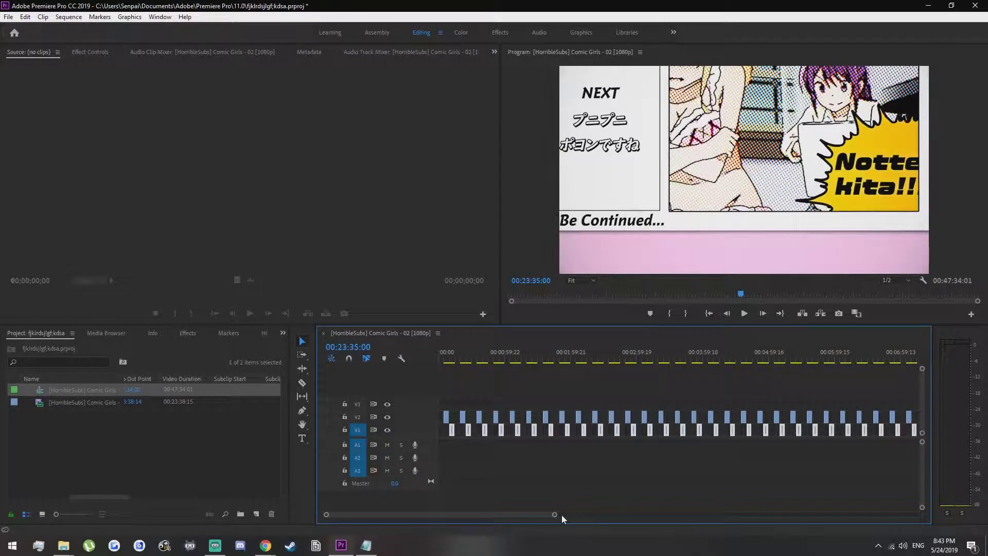
{"action": "left_click_drag", "start_coordinate": [555, 517], "coordinate": [786, 515]}
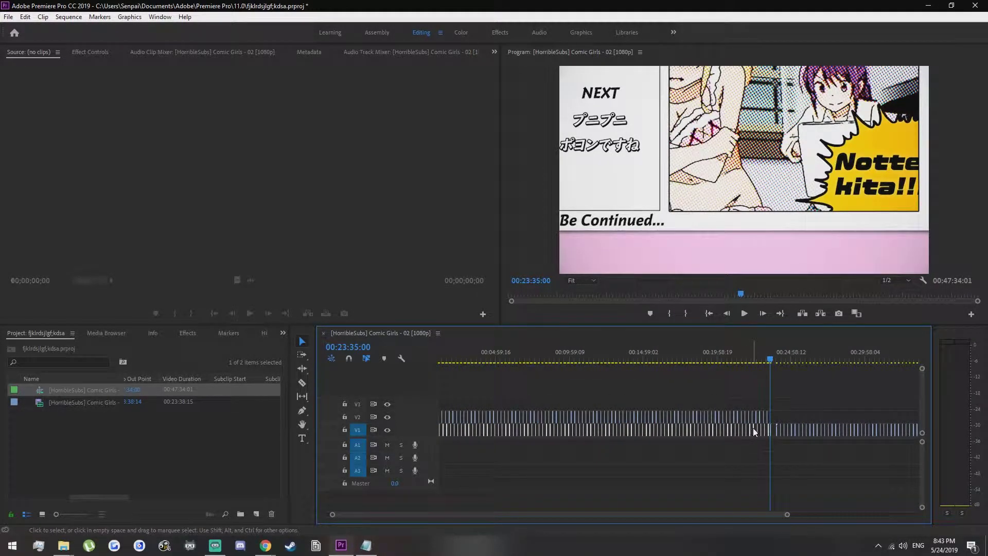
{"action": "left_click_drag", "start_coordinate": [753, 427], "coordinate": [865, 418]}
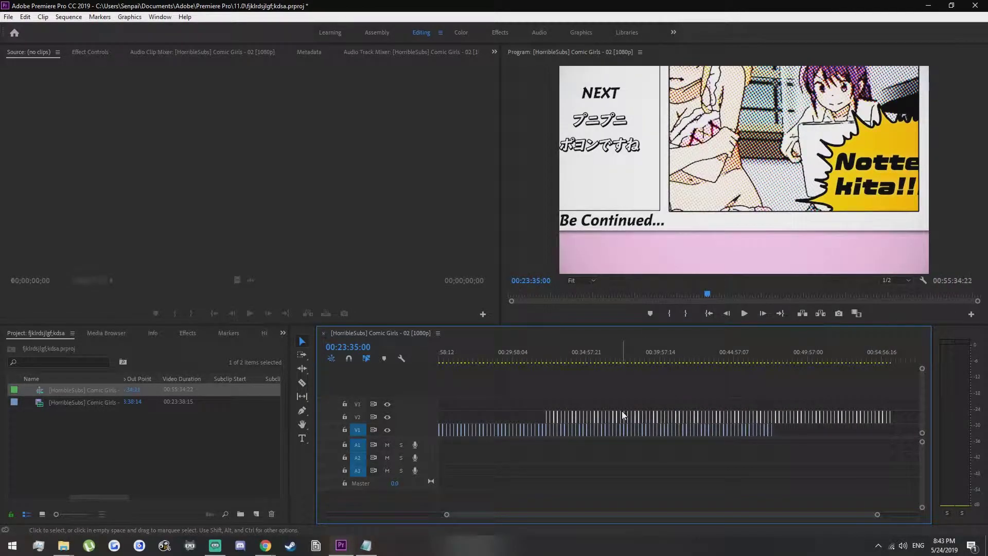
{"action": "left_click_drag", "start_coordinate": [878, 515], "coordinate": [836, 515]}
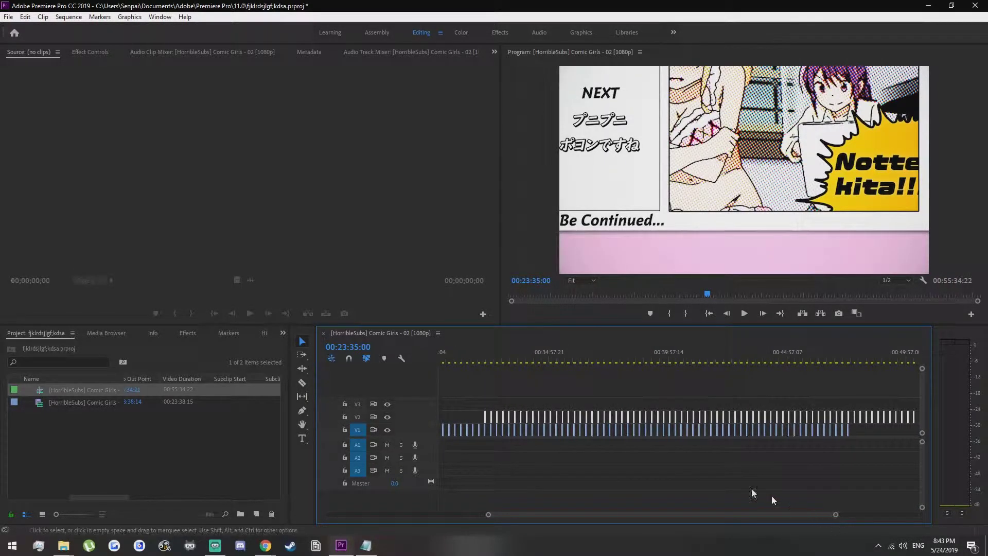
{"action": "left_click_drag", "start_coordinate": [502, 418], "coordinate": [878, 435]}
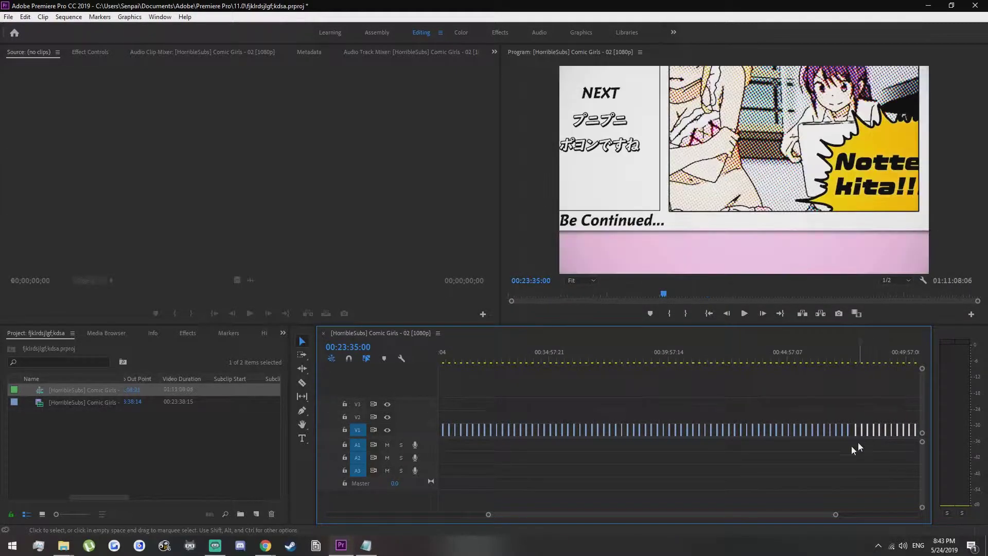
- Select all remaining V2 segments in the opening group, move them down to V1, and deselect them
{"action": "left_click_drag", "start_coordinate": [739, 513], "coordinate": [626, 509]}
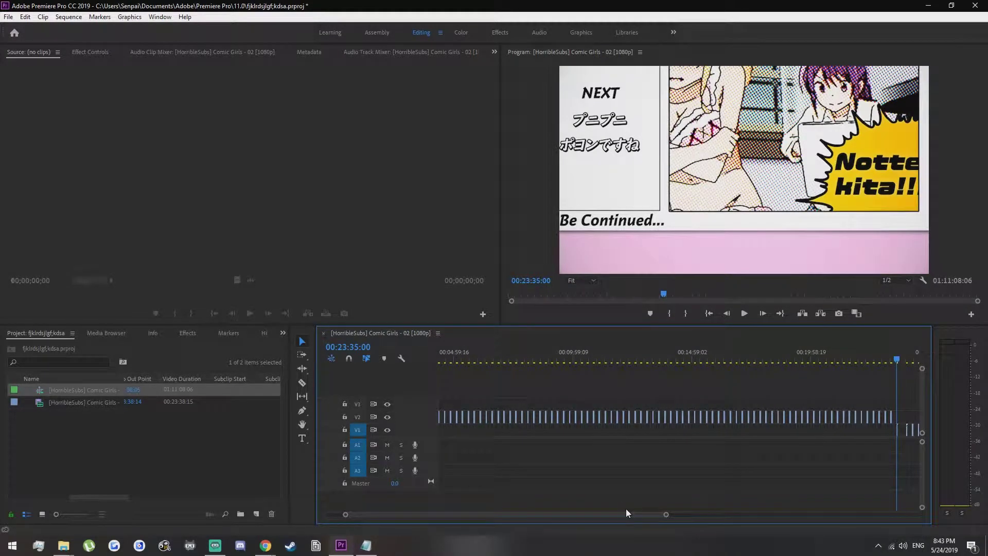
{"action": "left_click_drag", "start_coordinate": [892, 419], "coordinate": [898, 424]}
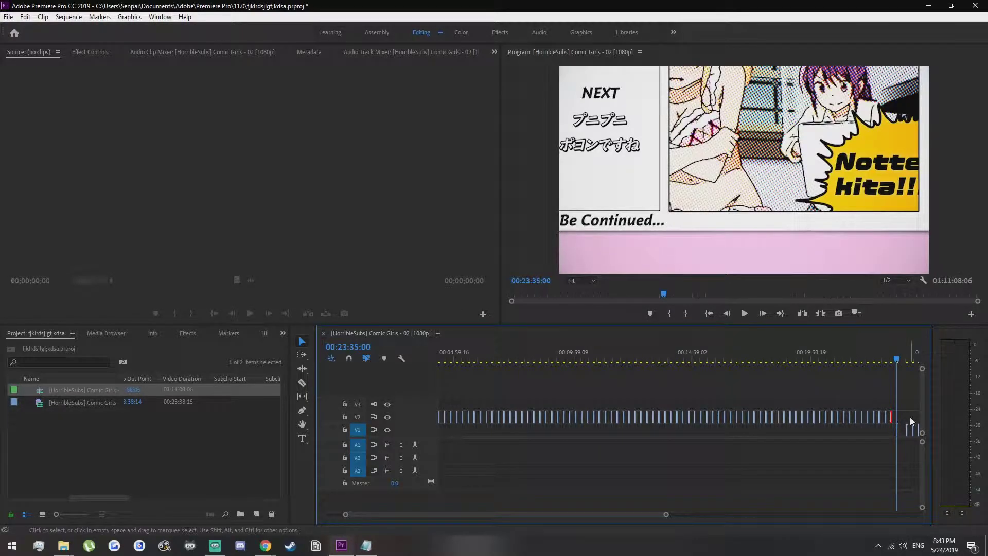
{"action": "scroll", "coordinate": [451, 419], "scroll_direction": "up", "scroll_amount": 3}
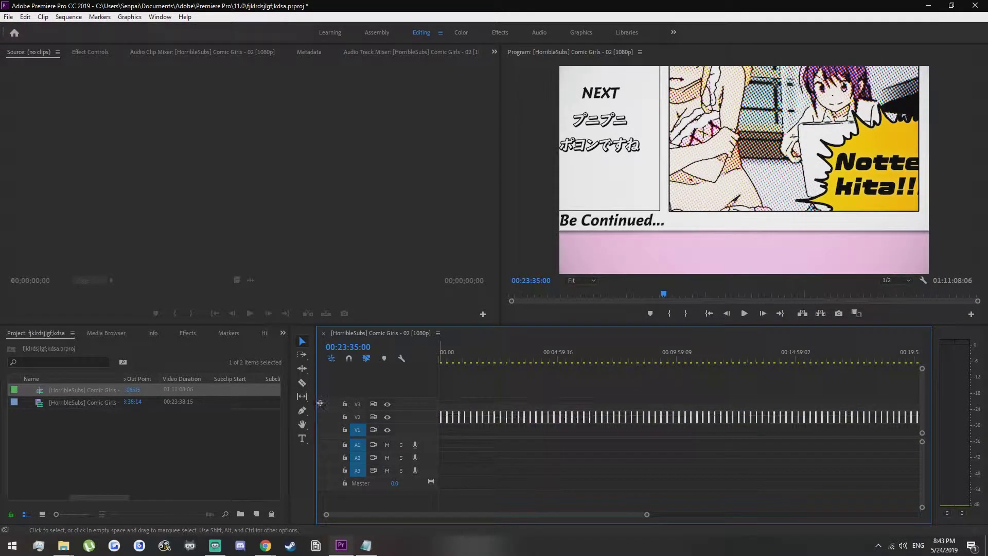
{"action": "left_click_drag", "start_coordinate": [512, 418], "coordinate": [520, 428]}
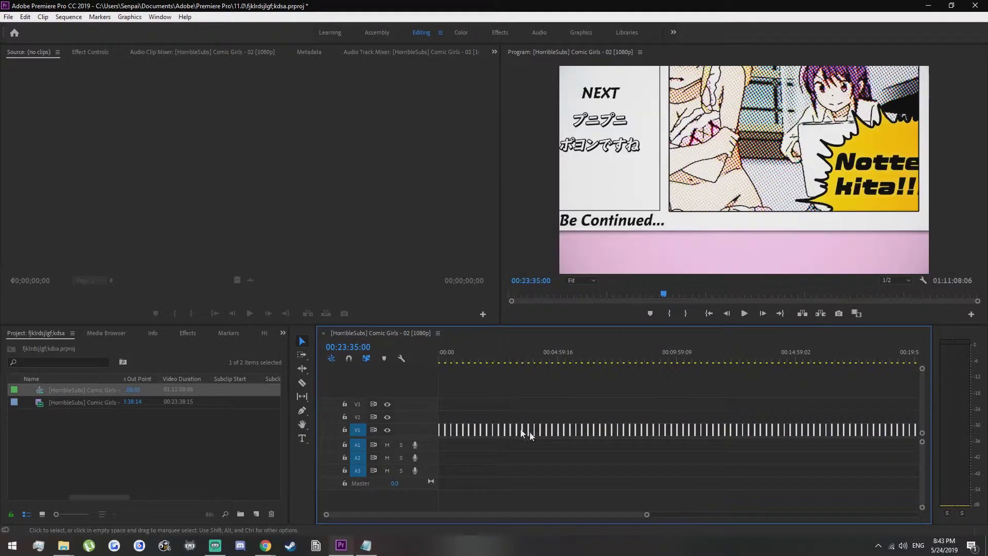
{"action": "left_click_drag", "start_coordinate": [517, 511], "coordinate": [330, 478]}
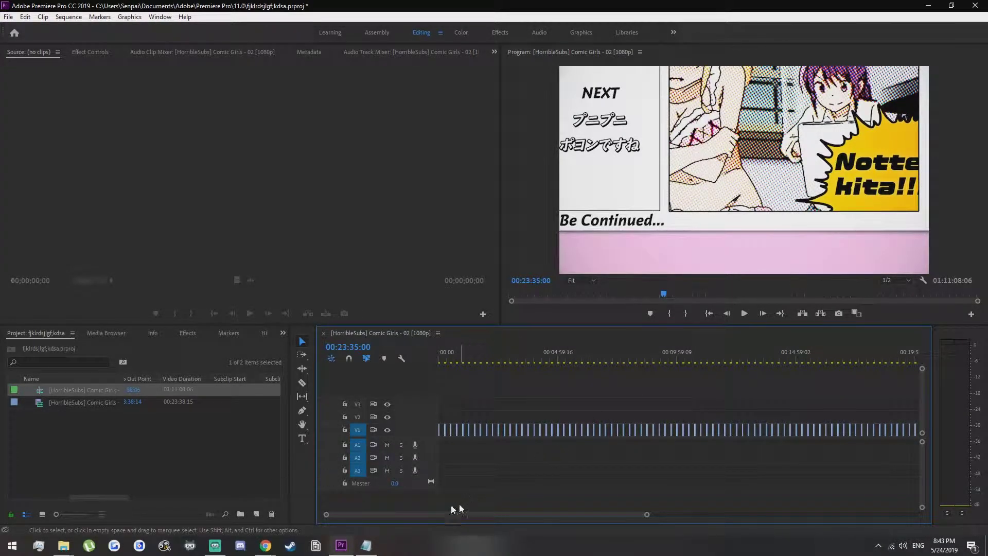
- Create an adjustment layer at 1920 x 1080 and 23.976 fps and place it on V2 at the sequence start
{"action": "left_click", "coordinate": [257, 511]}
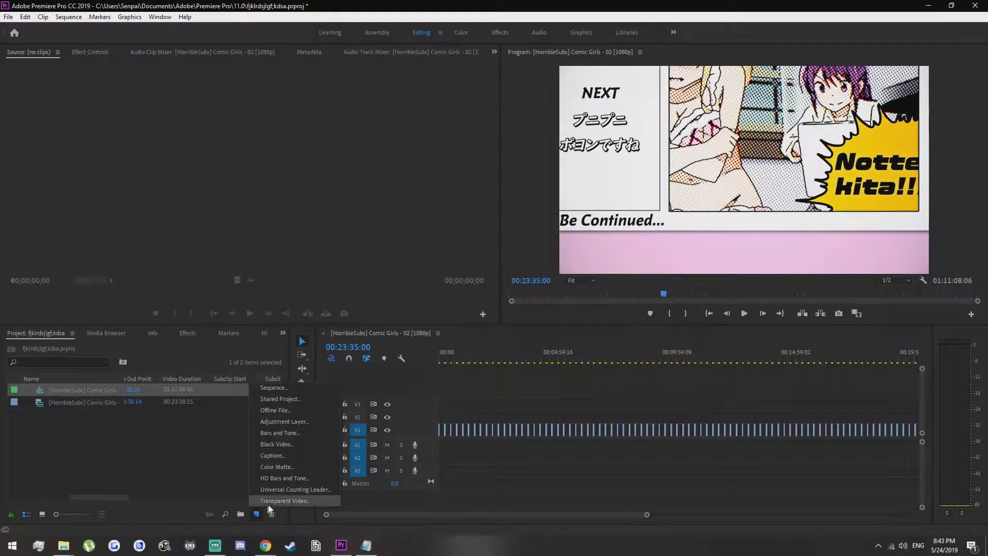
{"action": "left_click", "coordinate": [319, 423]}
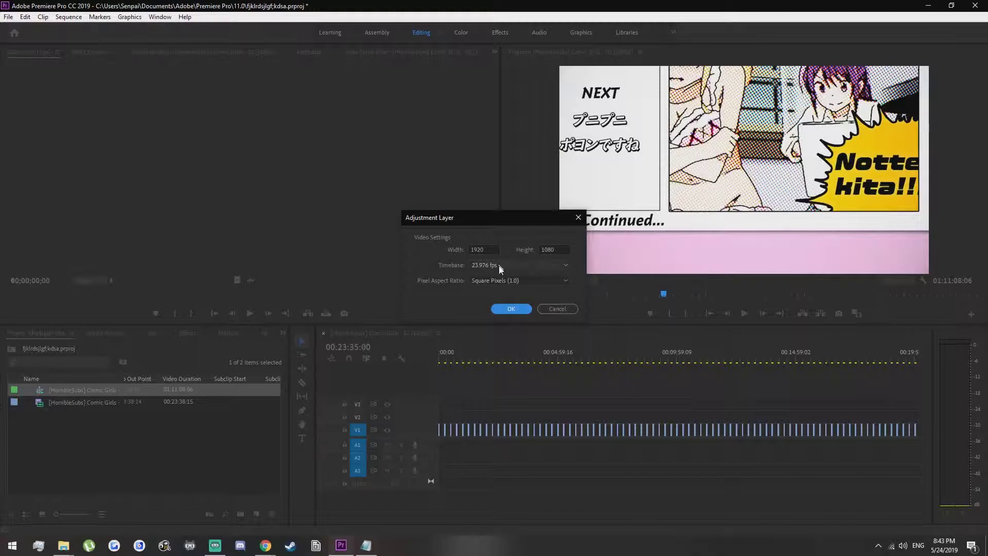
{"action": "left_click", "coordinate": [512, 308]}
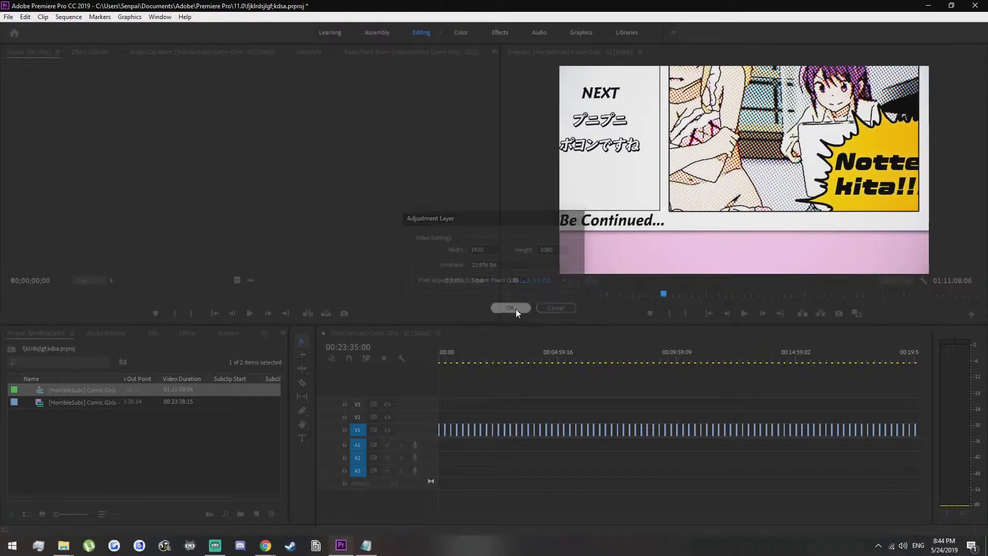
{"action": "left_click_drag", "start_coordinate": [241, 391], "coordinate": [481, 395]}
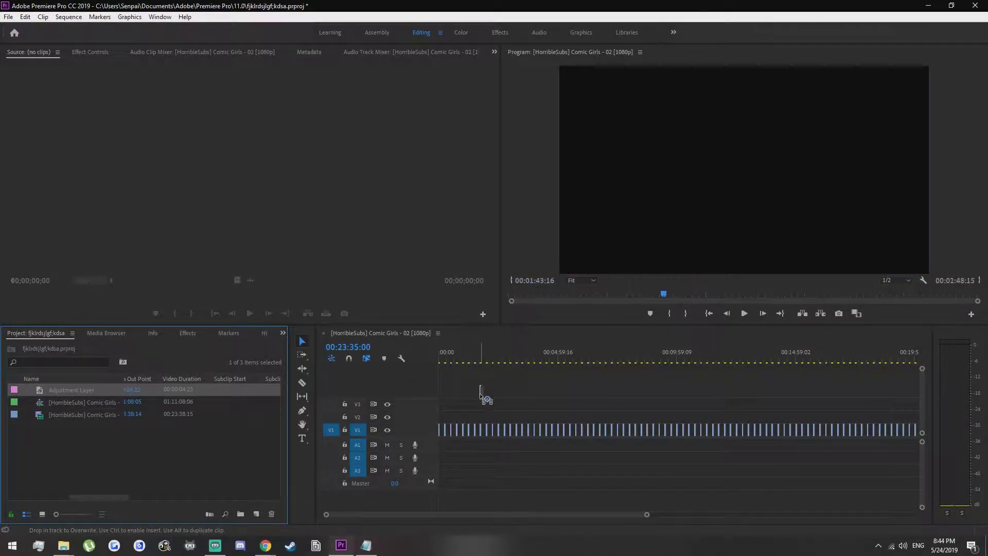
{"action": "left_click_drag", "start_coordinate": [437, 423], "coordinate": [438, 424]}
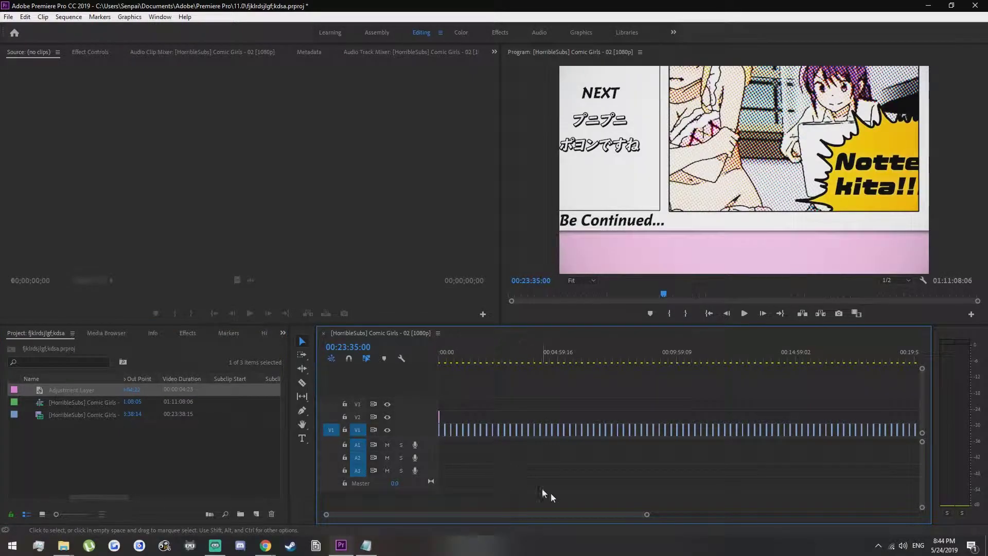
- Extend the adjustment layer on V2 across all V1 segment groups, ending just past the last segment at 01:11:35:18
{"action": "left_click_drag", "start_coordinate": [647, 514], "coordinate": [434, 520]}
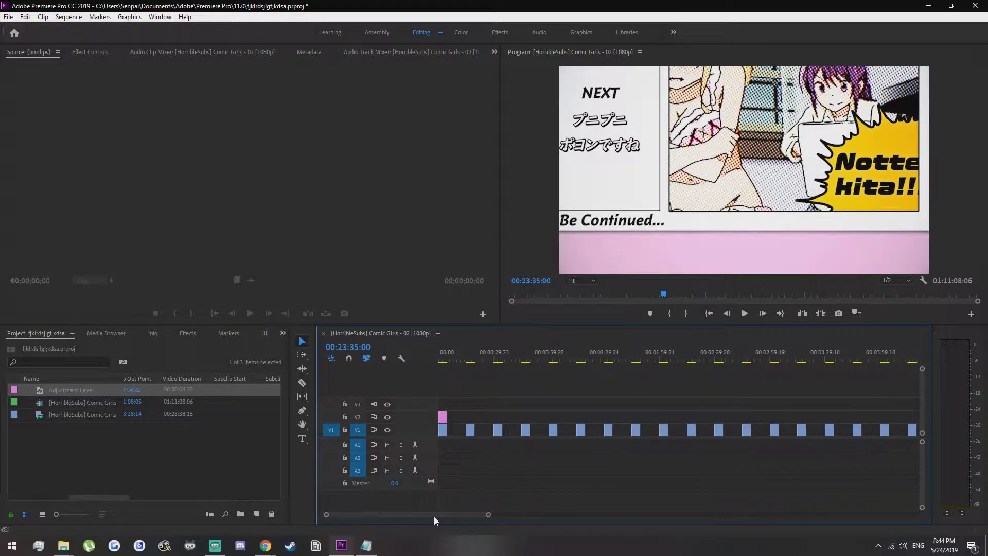
{"action": "left_click_drag", "start_coordinate": [445, 419], "coordinate": [914, 414]}
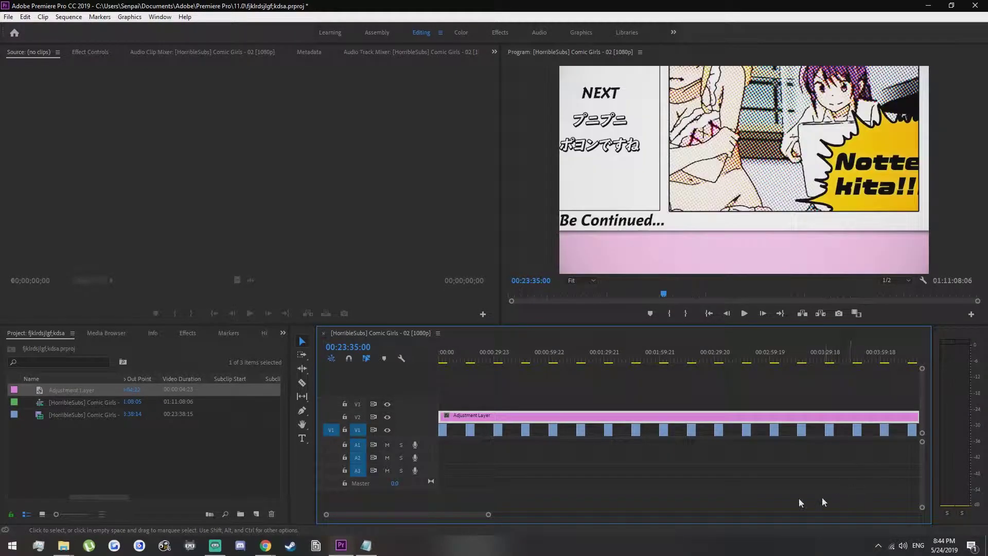
{"action": "left_click_drag", "start_coordinate": [488, 515], "coordinate": [614, 533]}
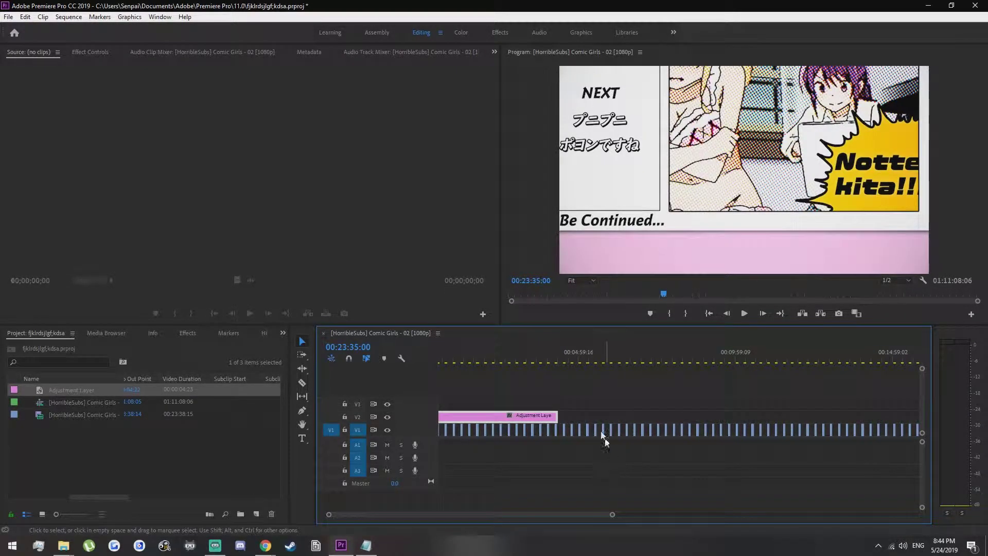
{"action": "left_click_drag", "start_coordinate": [640, 416], "coordinate": [848, 414]}
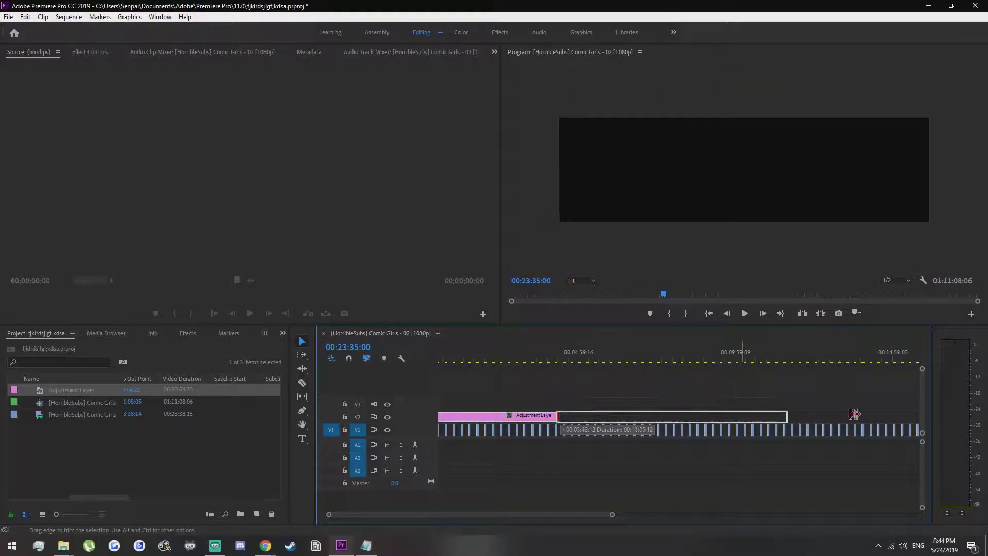
{"action": "mouse_move", "coordinate": [925, 410]}
{"action": "left_mouse_down"}
{"action": "mouse_move", "coordinate": [945, 420]}
{"action": "mouse_move", "coordinate": [900, 420]}
{"action": "left_mouse_up"}
{"action": "left_click_drag", "start_coordinate": [831, 515], "coordinate": [898, 516]}
{"action": "left_click_drag", "start_coordinate": [838, 512], "coordinate": [806, 514]}
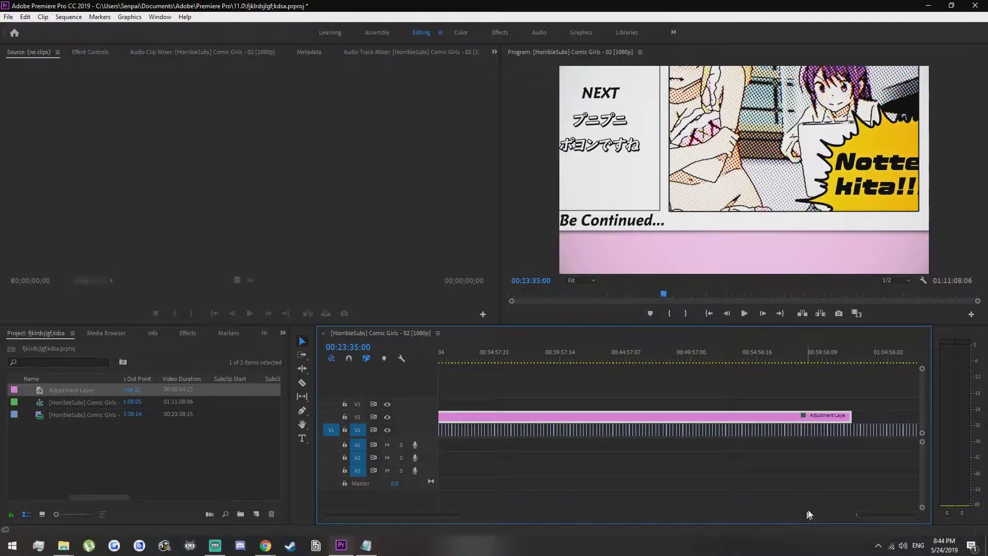
{"action": "scroll", "coordinate": [802, 471], "scroll_direction": "down", "scroll_amount": 3}
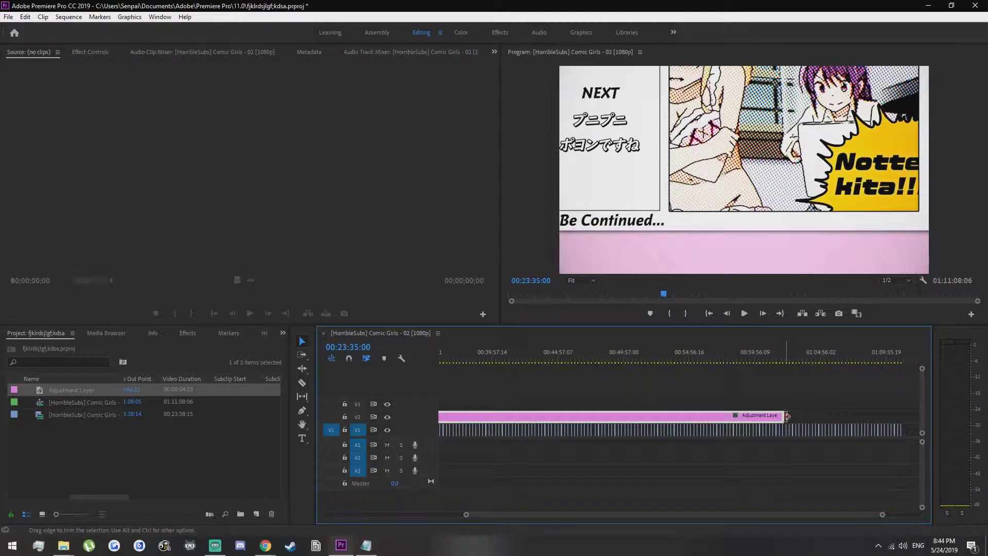
{"action": "left_click_drag", "start_coordinate": [783, 417], "coordinate": [906, 417]}
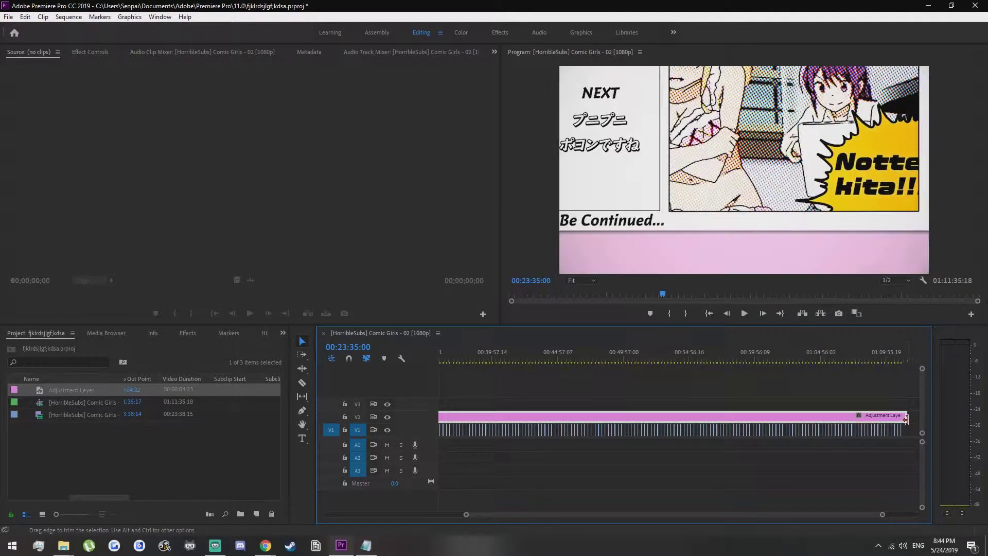
- Cut the adjustment layer into gap-sized pieces by moving all V1 segments up onto V2 and back down to V1
{"action": "left_click_drag", "start_coordinate": [804, 517], "coordinate": [665, 514]}
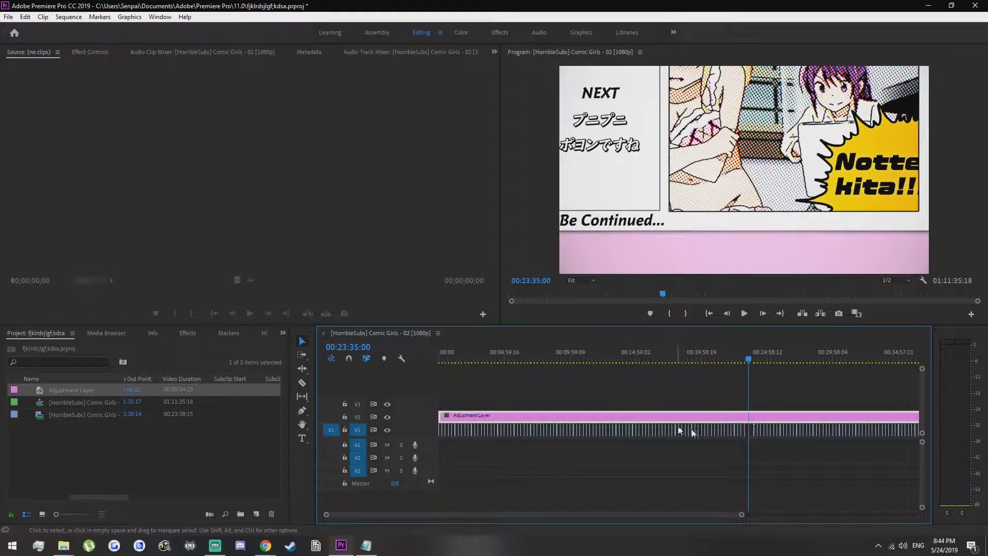
{"action": "left_click_drag", "start_coordinate": [742, 515], "coordinate": [899, 515]}
{"action": "left_click_drag", "start_coordinate": [838, 434], "coordinate": [413, 430]}
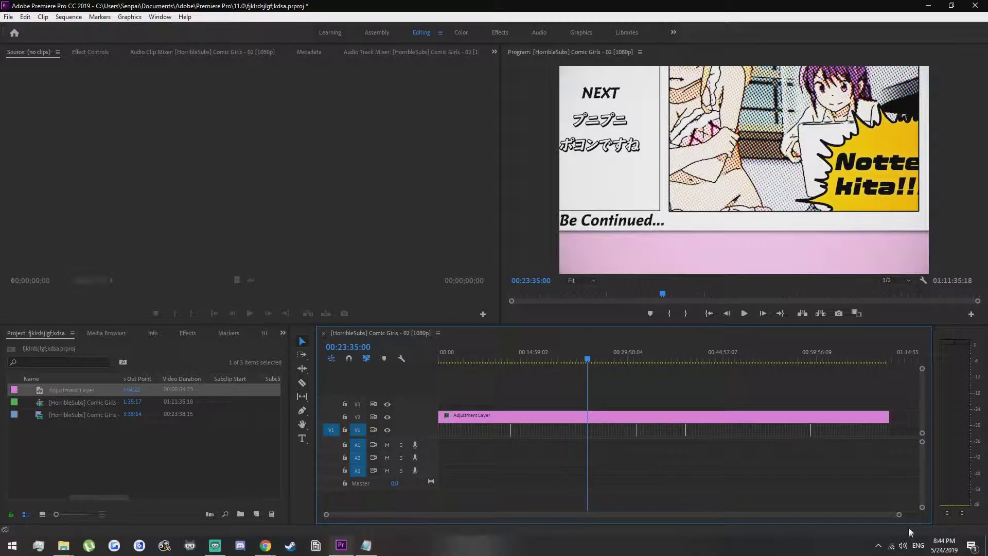
{"action": "left_click_drag", "start_coordinate": [899, 515], "coordinate": [537, 517]}
{"action": "left_click_drag", "start_coordinate": [640, 516], "coordinate": [592, 520]}
{"action": "scroll", "coordinate": [592, 411], "scroll_direction": "up", "scroll_amount": 5}
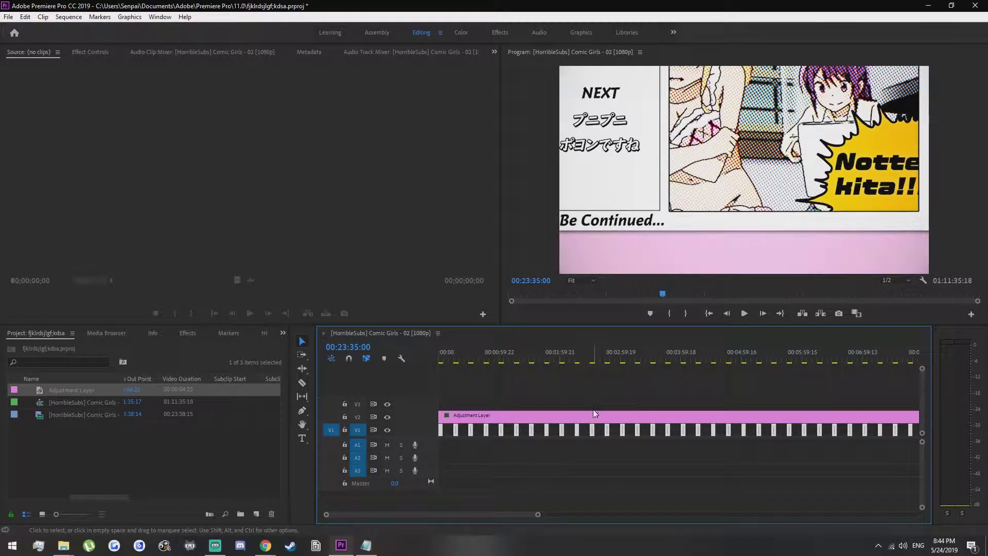
{"action": "left_click_drag", "start_coordinate": [577, 433], "coordinate": [580, 423]}
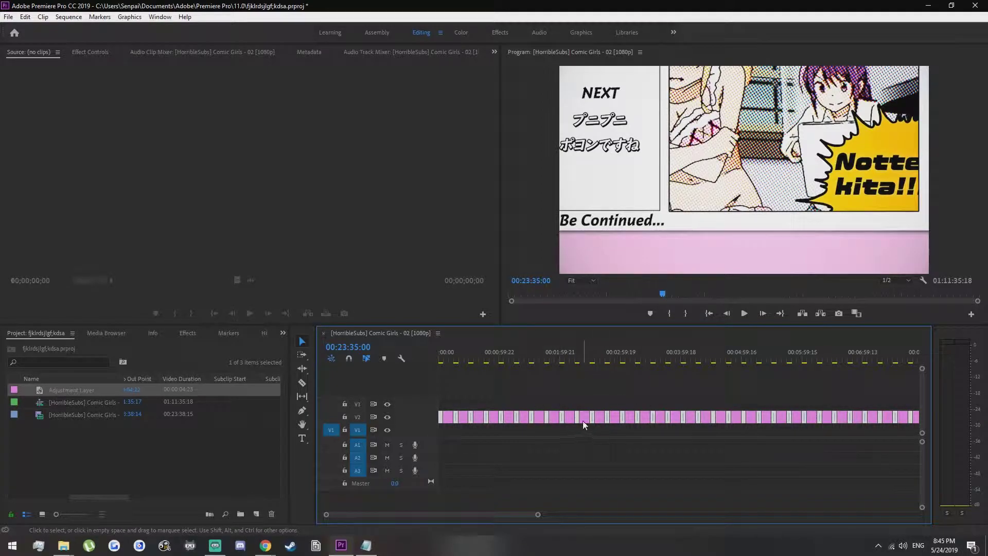
{"action": "left_click_drag", "start_coordinate": [576, 416], "coordinate": [581, 430]}
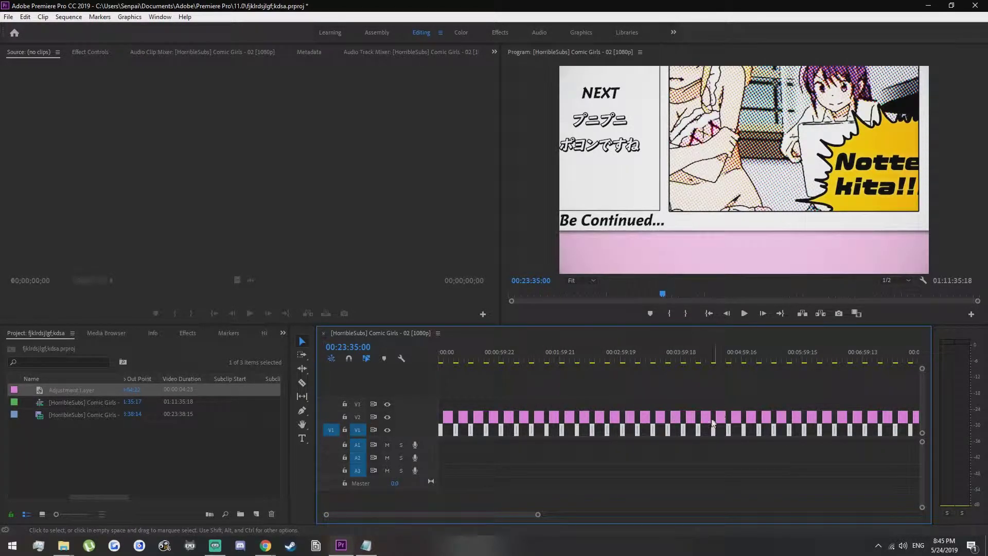
- Select all adjustment layer pieces on V2 and ripple delete them to close the gaps between the V1 segments
{"action": "left_click_drag", "start_coordinate": [514, 514], "coordinate": [916, 516]}
{"action": "left_click_drag", "start_coordinate": [853, 516], "coordinate": [518, 497]}
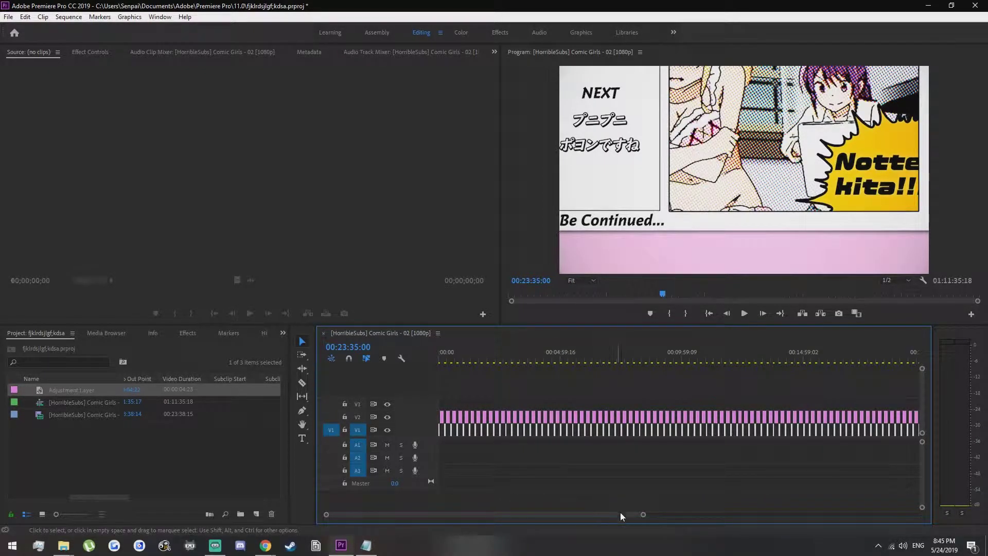
{"action": "left_click_drag", "start_coordinate": [642, 515], "coordinate": [911, 525]}
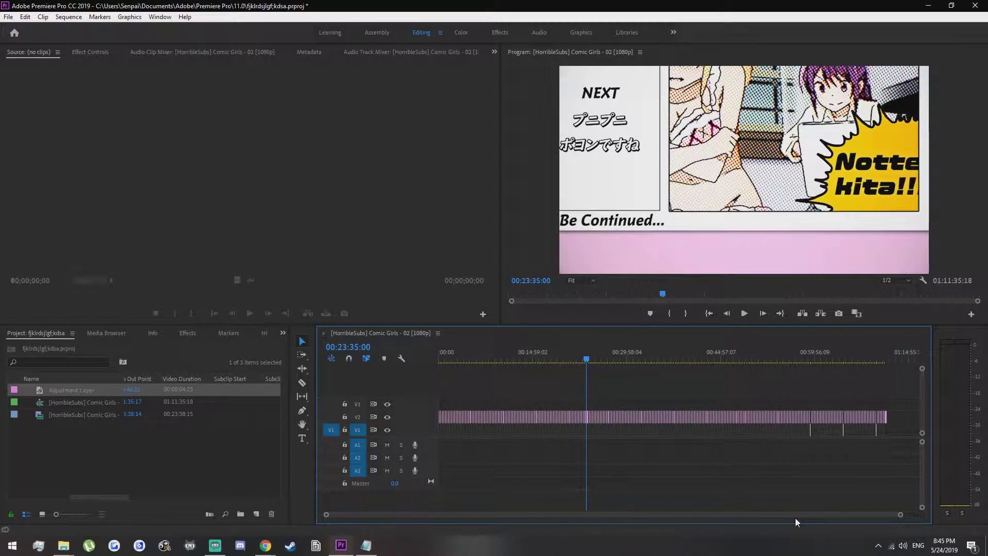
{"action": "left_click_drag", "start_coordinate": [903, 417], "coordinate": [412, 406]}
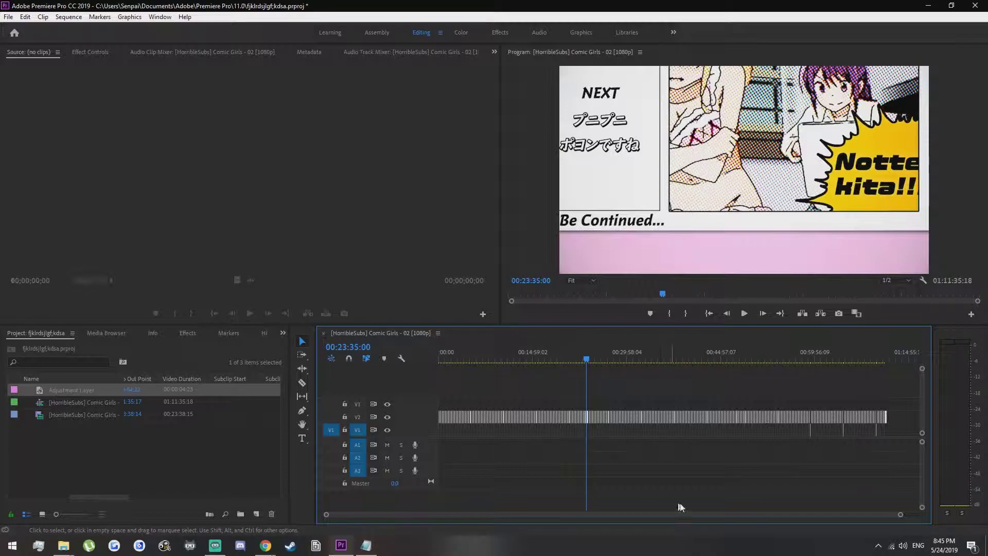
{"action": "left_click", "coordinate": [906, 430]}
{"action": "left_click_drag", "start_coordinate": [901, 419], "coordinate": [411, 405]}
{"action": "left_click_drag", "start_coordinate": [901, 516], "coordinate": [720, 528]}
{"action": "right_click", "coordinate": [698, 419]}
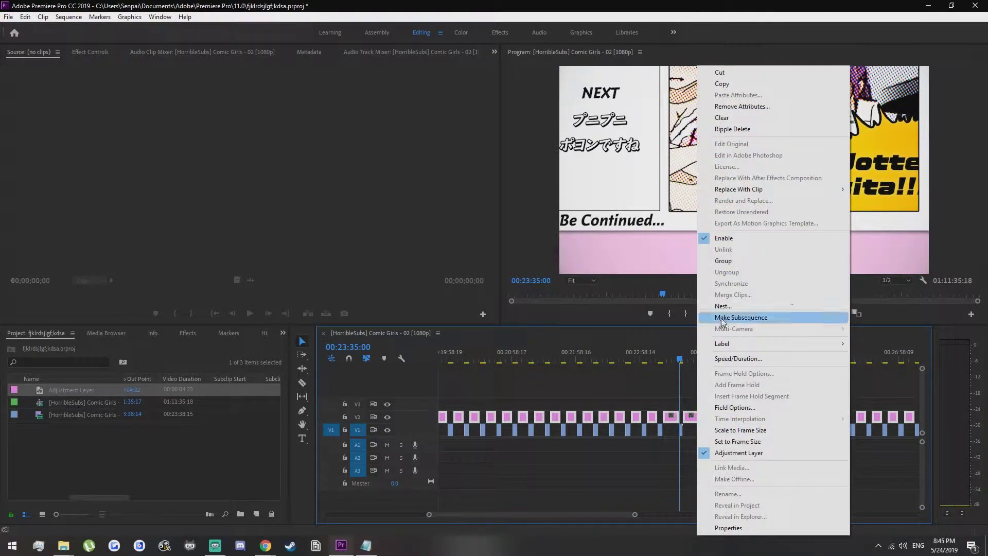
{"action": "left_click", "coordinate": [747, 129]}
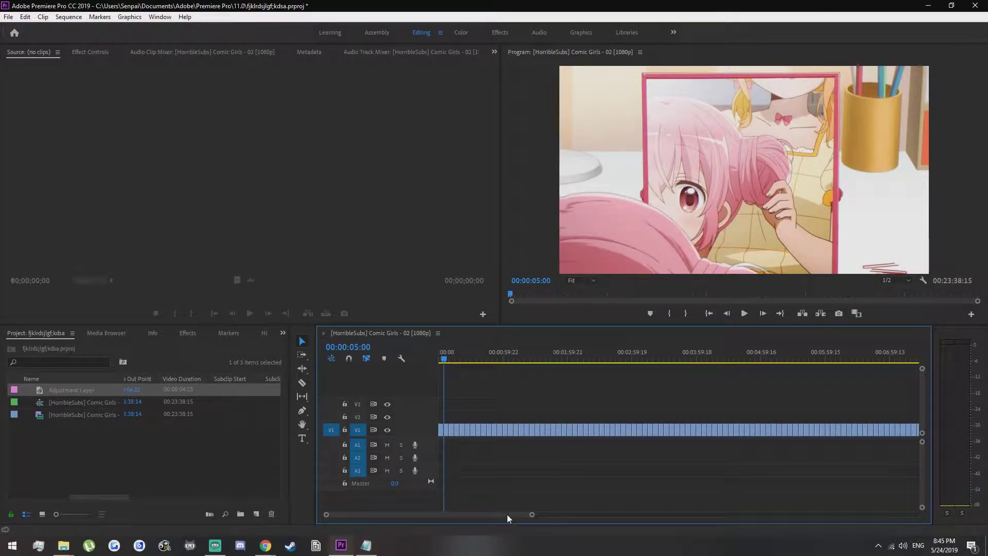
- Play the closed-up sequence from its start and from 00:02:59:10, and save the project
{"action": "left_click", "coordinate": [441, 354]}
{"action": "key", "text": "space"}
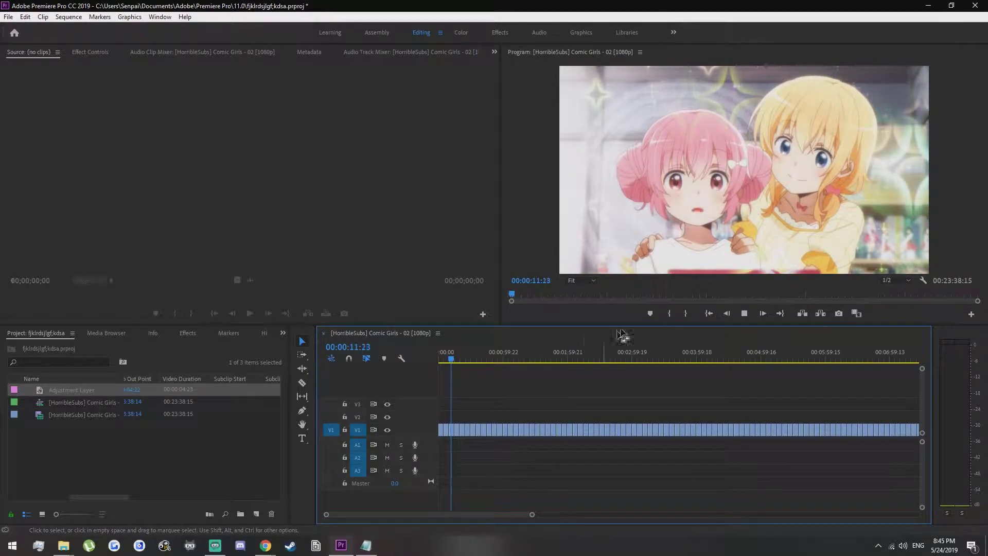
{"action": "left_click_drag", "start_coordinate": [520, 356], "coordinate": [633, 365]}
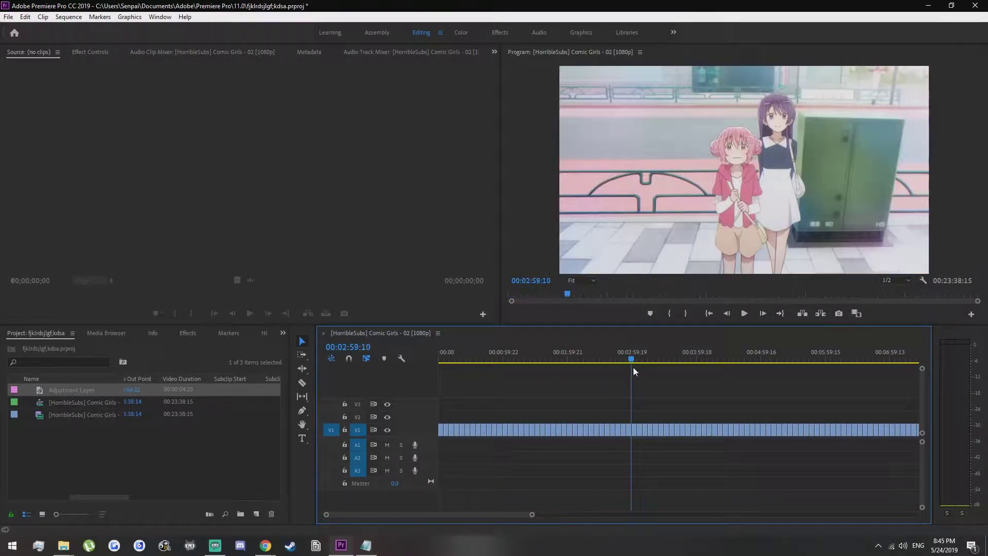
{"action": "key", "text": "space"}
{"action": "key", "text": "space"}
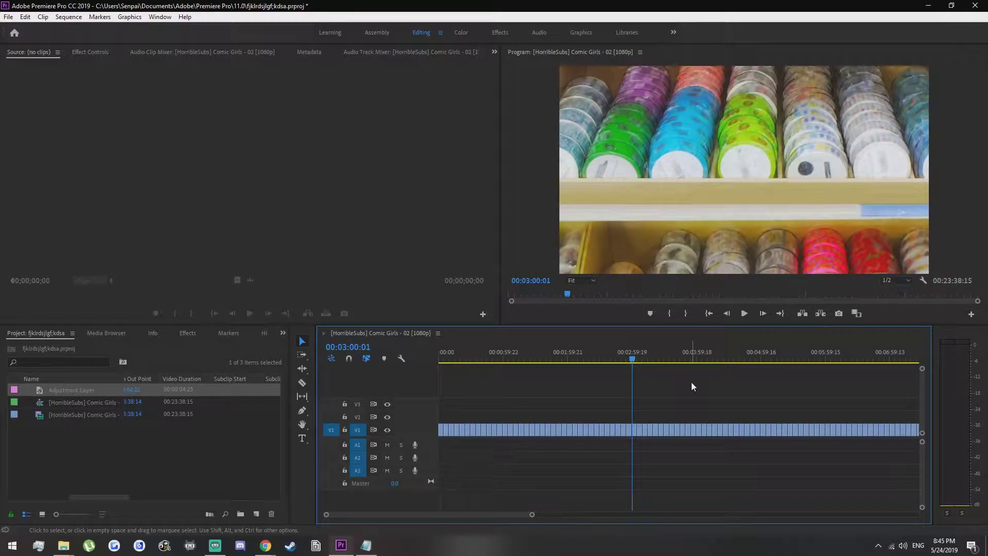
{"action": "key", "text": "ctrl+s"}
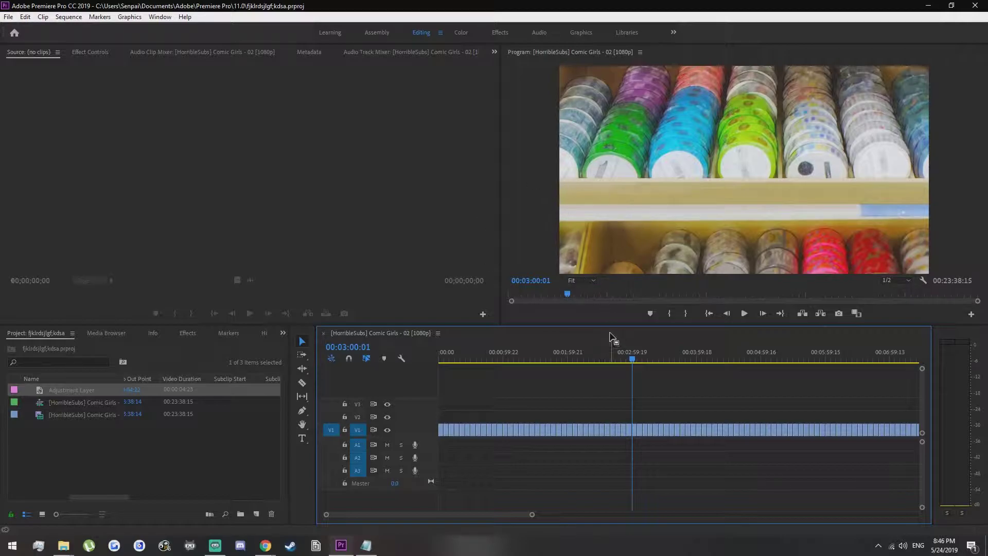
{"action": "key", "text": "ctrl+s"}
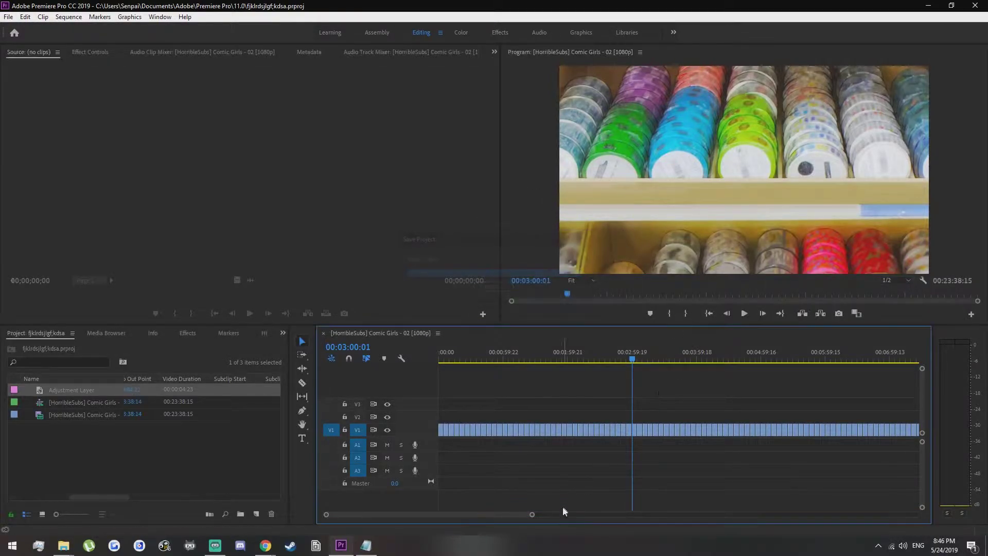
- Scrub through the reordered segments on V1 and return the playhead to the sequence start
{"action": "mouse_move", "coordinate": [531, 514]}
{"action": "left_mouse_down"}
{"action": "mouse_move", "coordinate": [762, 514]}
{"action": "mouse_move", "coordinate": [512, 515]}
{"action": "left_mouse_up"}
{"action": "left_click", "coordinate": [768, 514]}
{"action": "left_click_drag", "start_coordinate": [762, 514], "coordinate": [619, 526]}
{"action": "scroll", "coordinate": [487, 486], "scroll_direction": "up", "scroll_amount": 3}
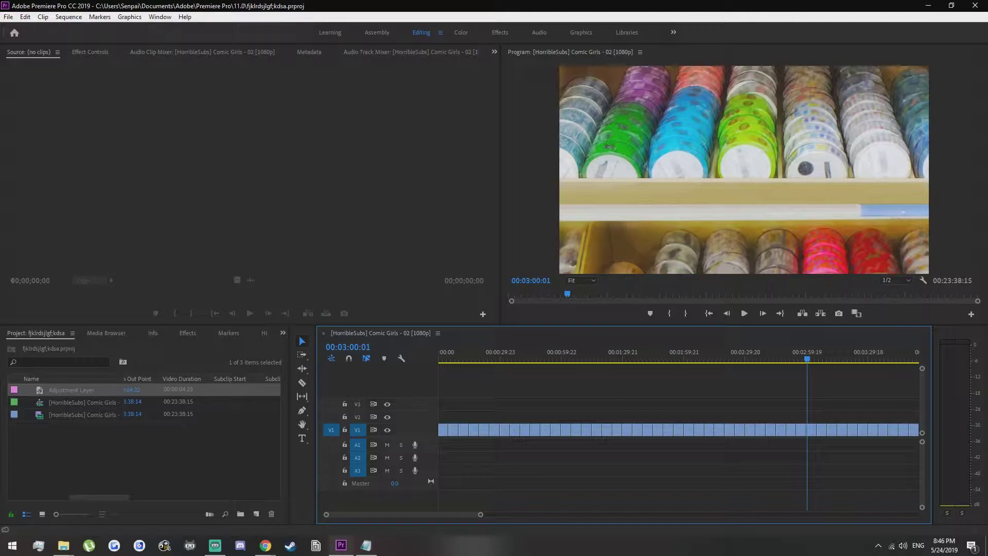
{"action": "left_click_drag", "start_coordinate": [626, 355], "coordinate": [676, 356]}
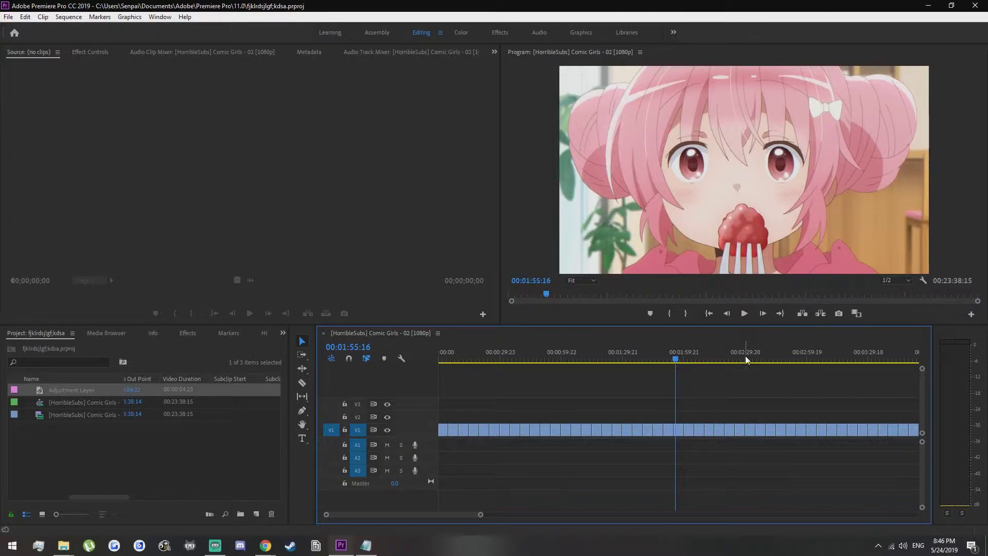
{"action": "left_click_drag", "start_coordinate": [672, 360], "coordinate": [440, 363]}
- Switch to the desktop and move the premiere.ahk script file to an empty spot away from the other icons
{"action": "left_click", "coordinate": [928, 6]}
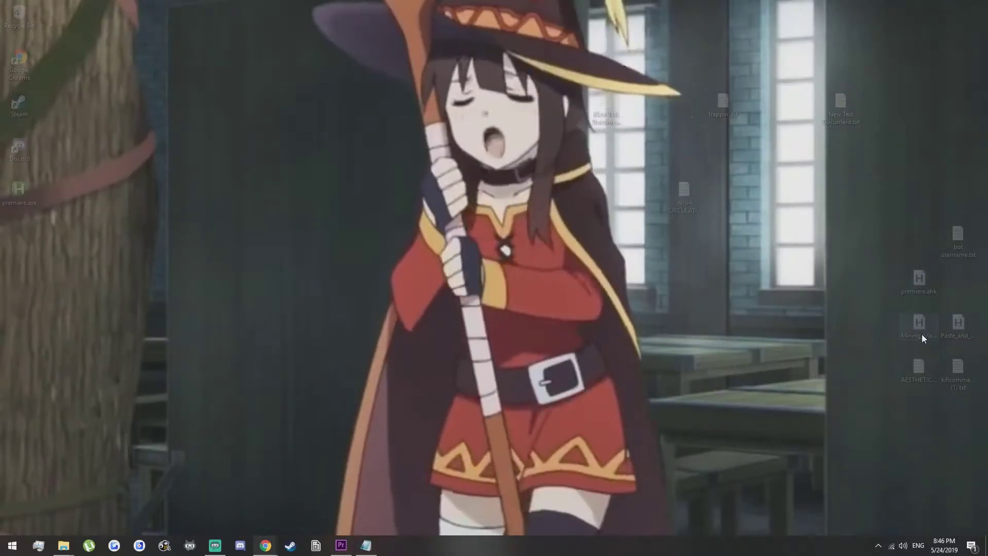
{"action": "left_click_drag", "start_coordinate": [844, 268], "coordinate": [799, 189]}
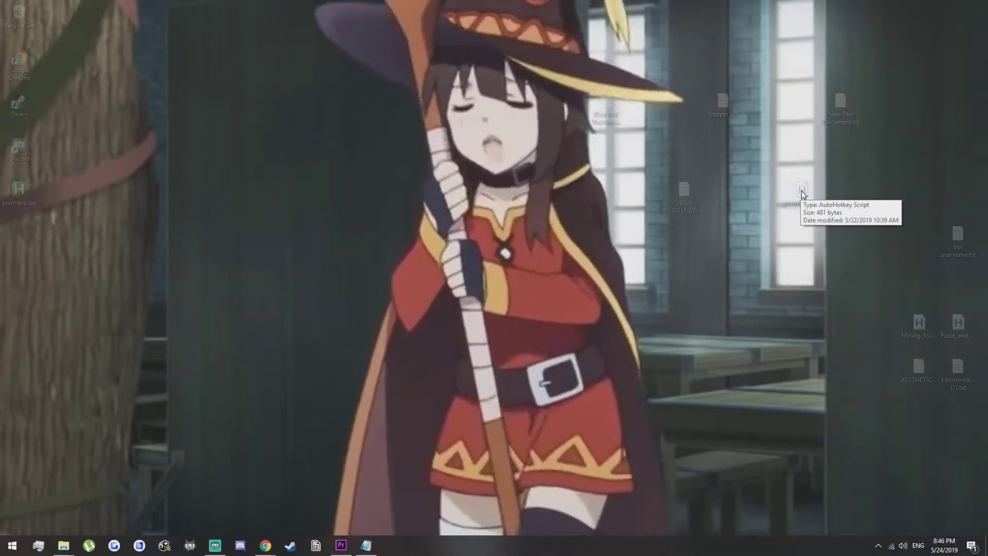
- Review the Numpad0 and / hotkey definitions of premiere.ahk in Notepad and return to the desktop
{"action": "left_click", "coordinate": [369, 540]}
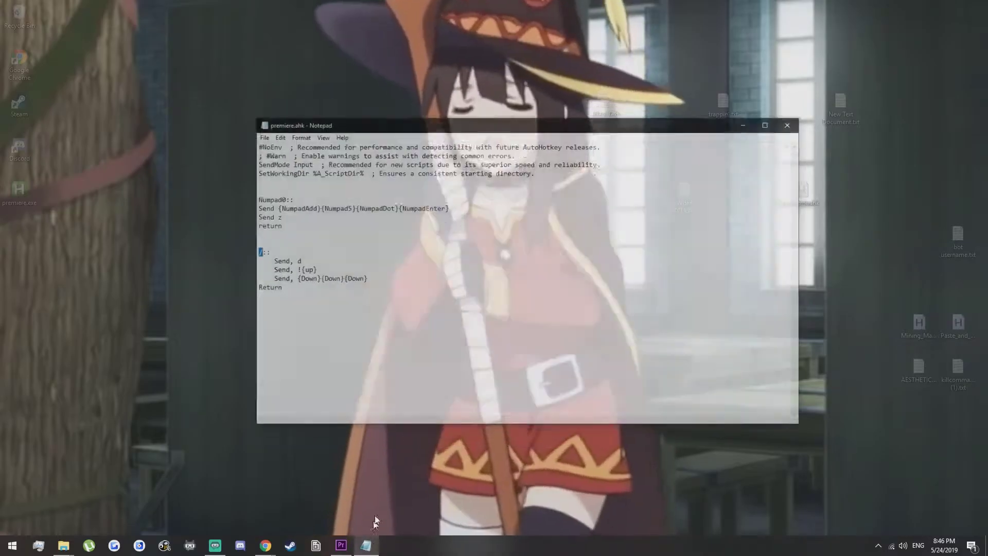
{"action": "left_click_drag", "start_coordinate": [351, 307], "coordinate": [247, 184]}
{"action": "left_click", "coordinate": [327, 173]}
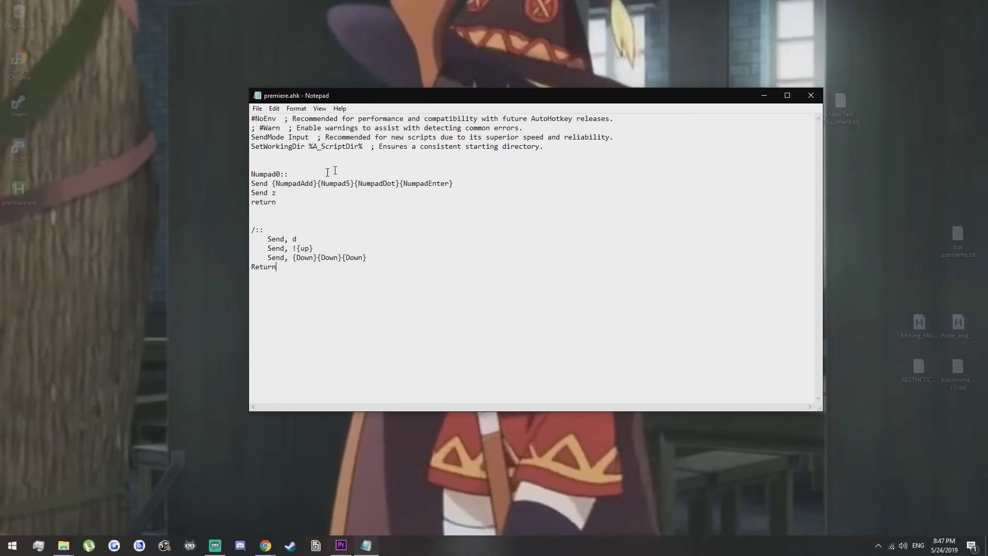
{"action": "left_click_drag", "start_coordinate": [292, 183], "coordinate": [251, 175]}
{"action": "left_click", "coordinate": [455, 188]}
{"action": "left_click", "coordinate": [398, 185]}
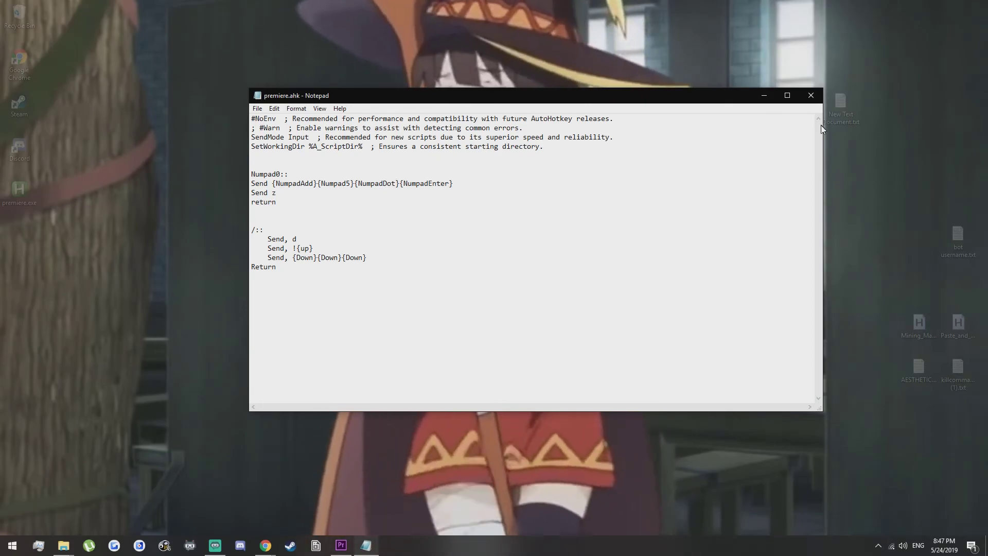
{"action": "left_click", "coordinate": [763, 95]}
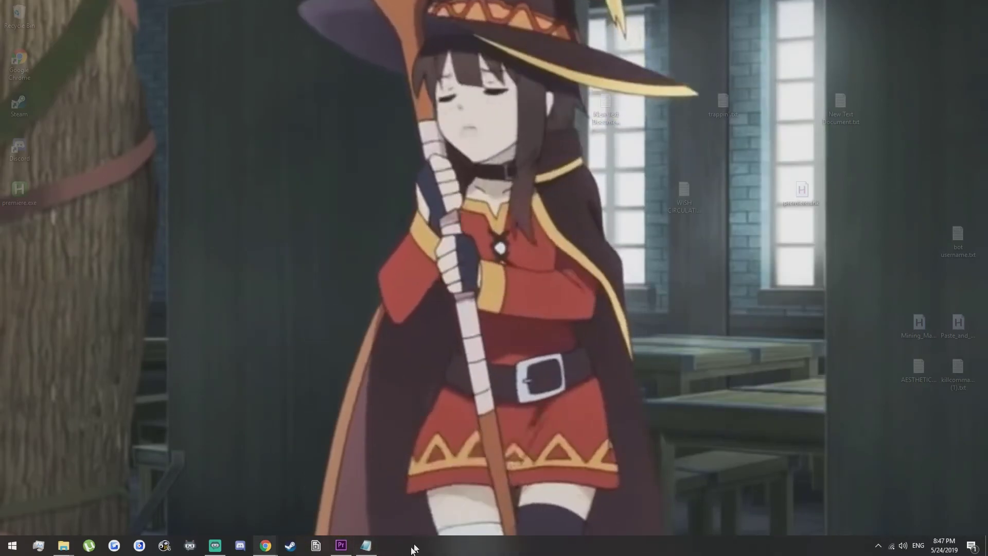